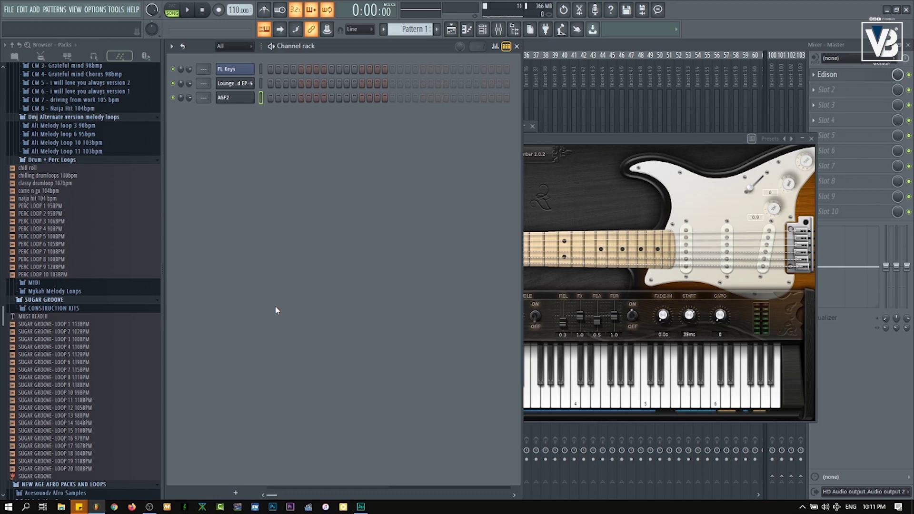
- Browse the Sugar Groove construction kits, expanding and collapsing the Loop 7, 11, 13 and 17 folders to examine their stems
{"action": "left_click", "coordinate": [80, 309]}
{"action": "left_click", "coordinate": [74, 453]}
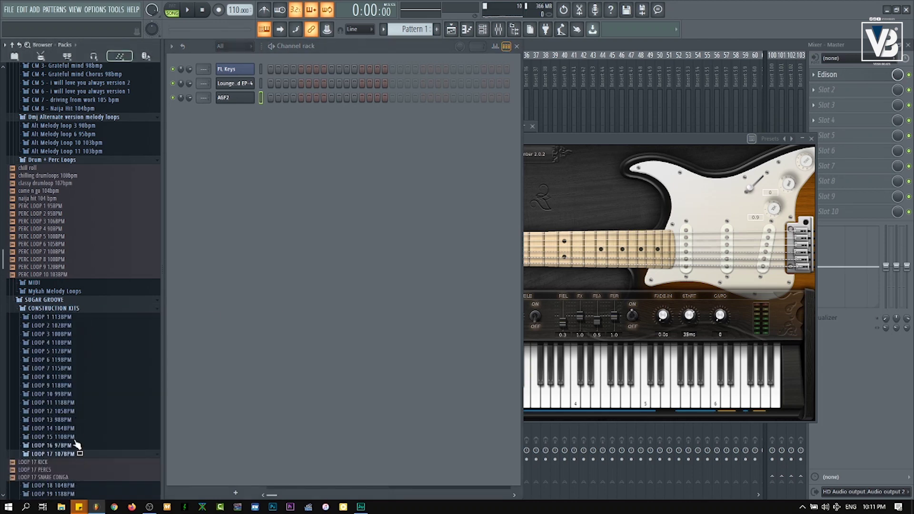
{"action": "left_click", "coordinate": [78, 420]}
{"action": "left_click", "coordinate": [79, 404]}
{"action": "left_click", "coordinate": [88, 370]}
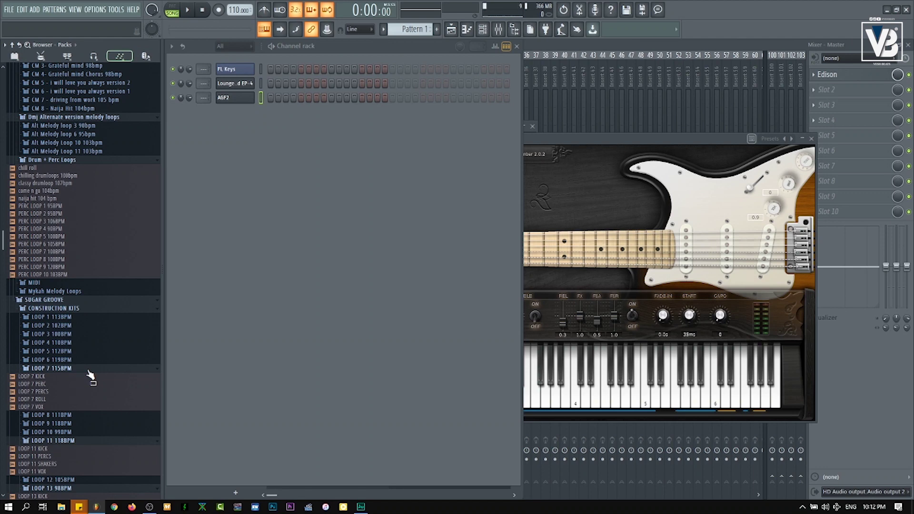
{"action": "left_click", "coordinate": [88, 369]}
{"action": "left_click", "coordinate": [99, 403]}
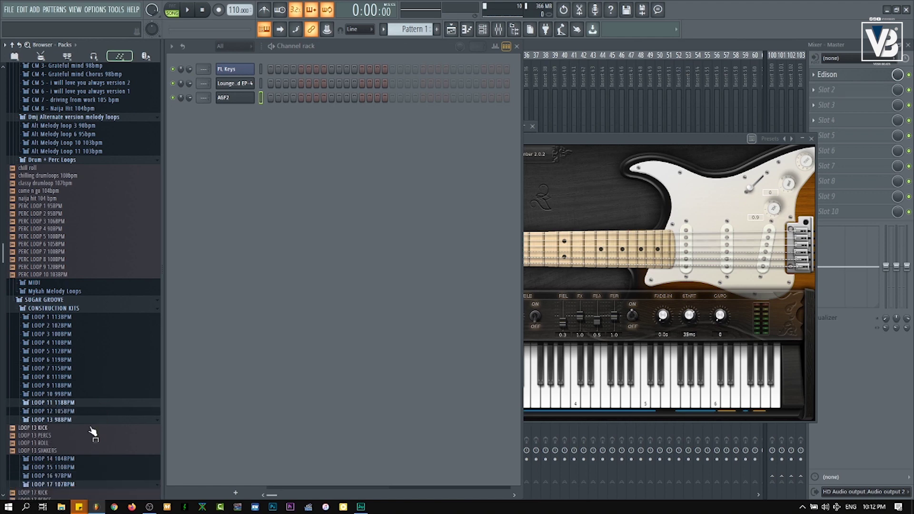
{"action": "left_click", "coordinate": [93, 420]}
{"action": "scroll", "coordinate": [92, 424], "scroll_direction": "down", "scroll_amount": 6}
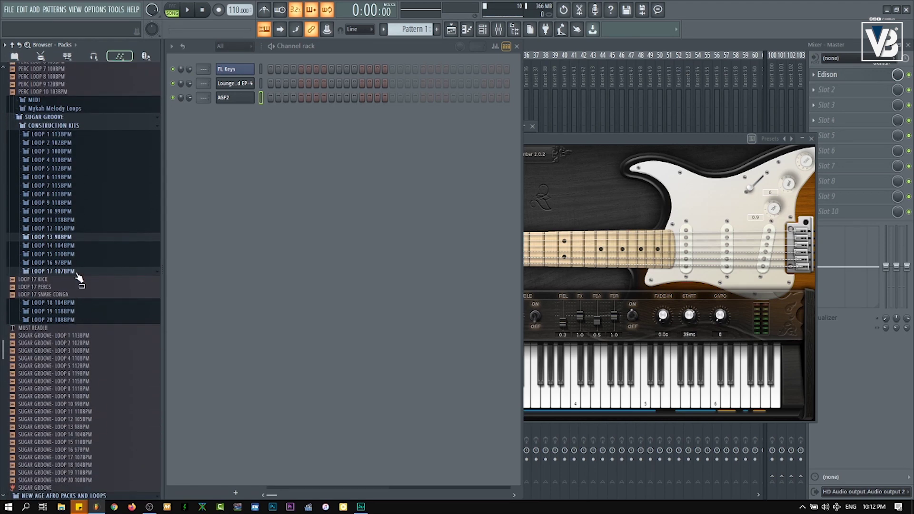
{"action": "left_click", "coordinate": [79, 277]}
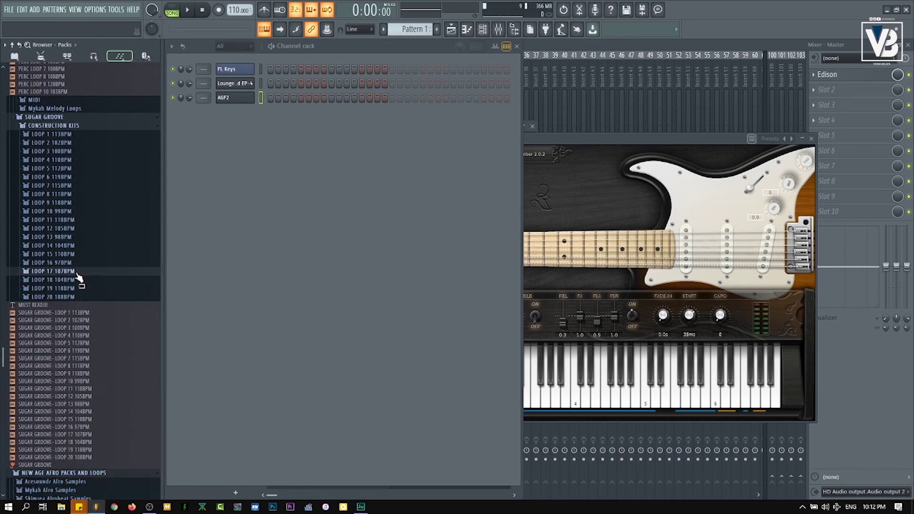
- Load SUGAR GROOVE- LOOP 1 113BPM into the audio editor, audition it, and expand its LOOP 1 113BPM construction kit folder
{"action": "right_click", "coordinate": [80, 314]}
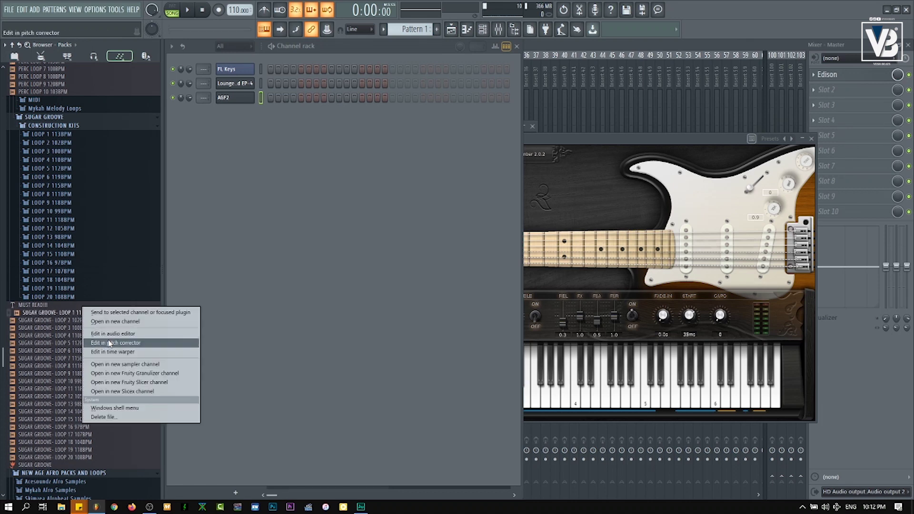
{"action": "left_click", "coordinate": [112, 334]}
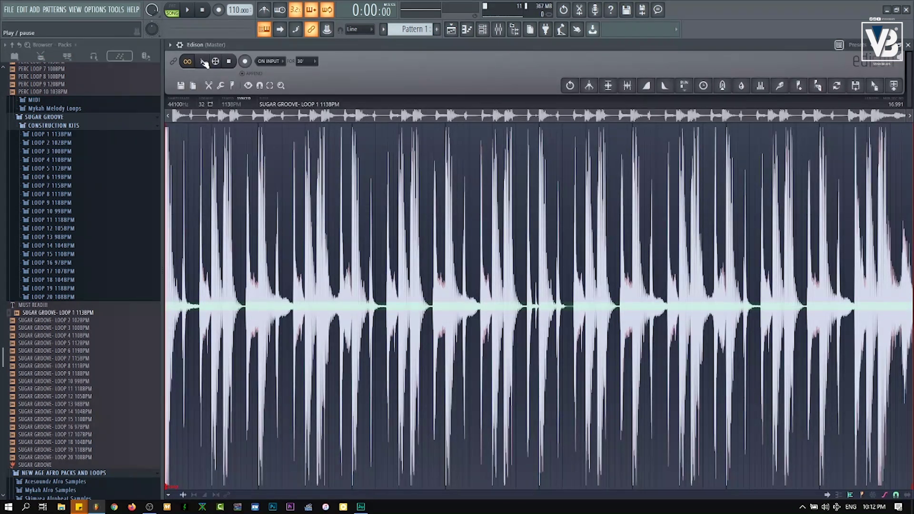
{"action": "left_click", "coordinate": [202, 61]}
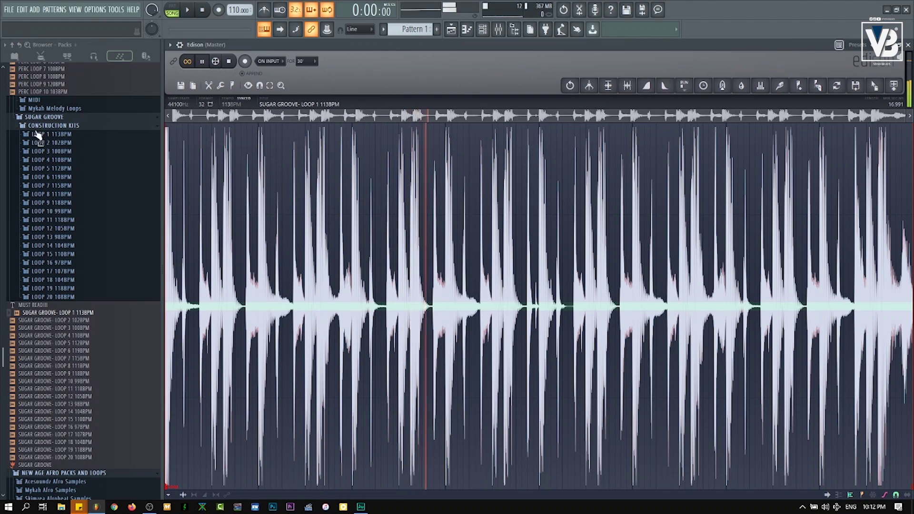
{"action": "left_click", "coordinate": [46, 135]}
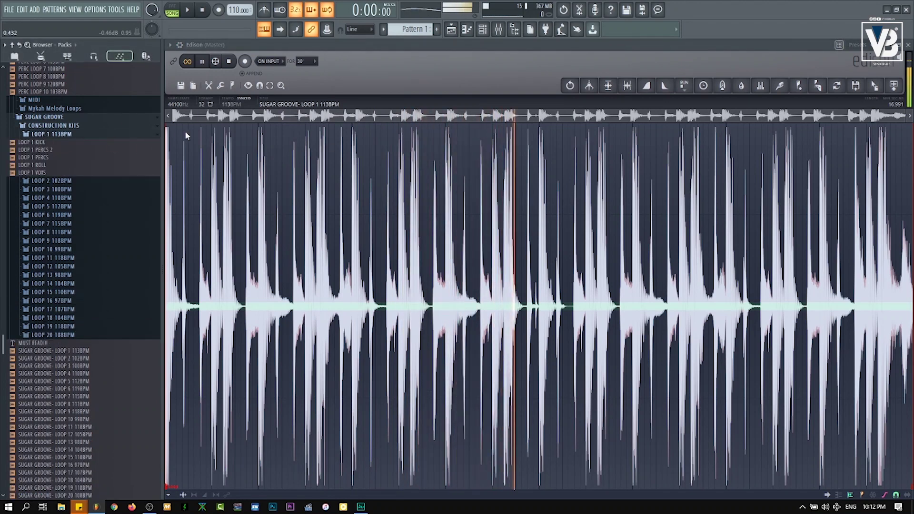
{"action": "left_click", "coordinate": [229, 62]}
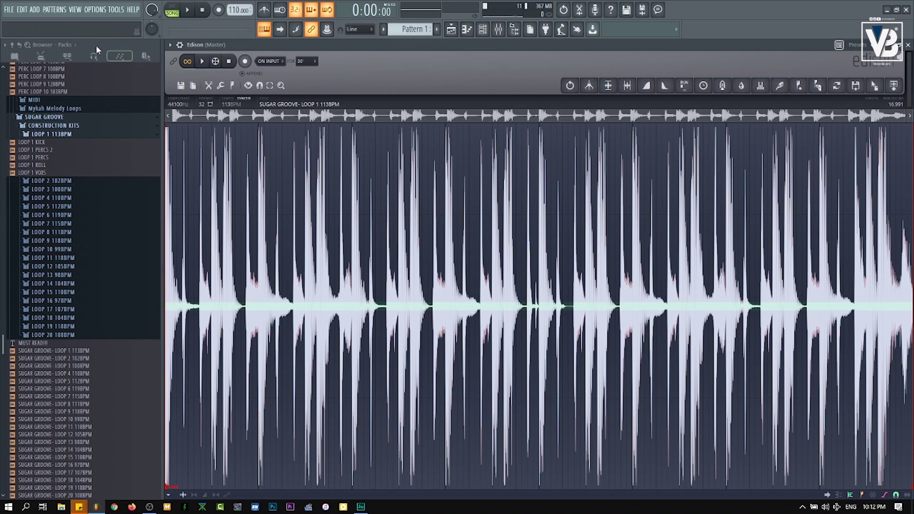
- Audition the Loop 1 kick, percs 2, percs, roll and voxs stems one after another in Edison
{"action": "left_click", "coordinate": [51, 143]}
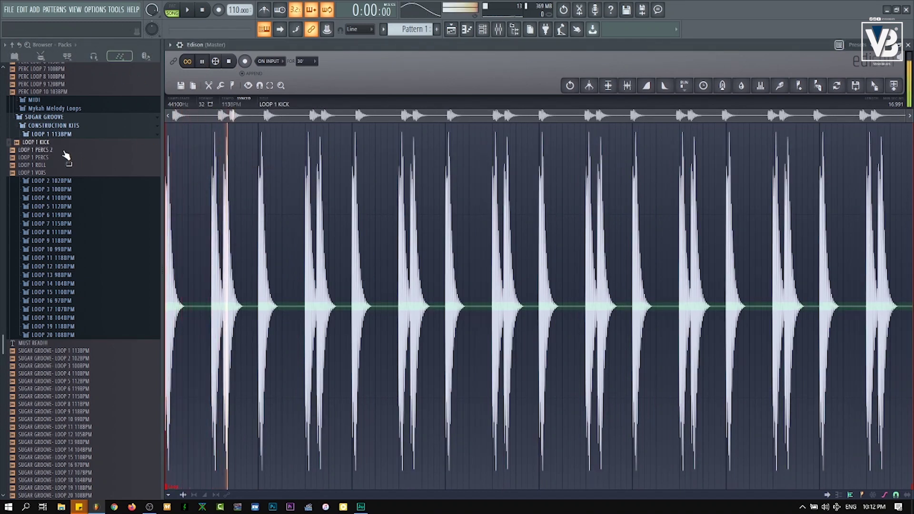
{"action": "left_click_drag", "start_coordinate": [65, 151], "coordinate": [237, 164]}
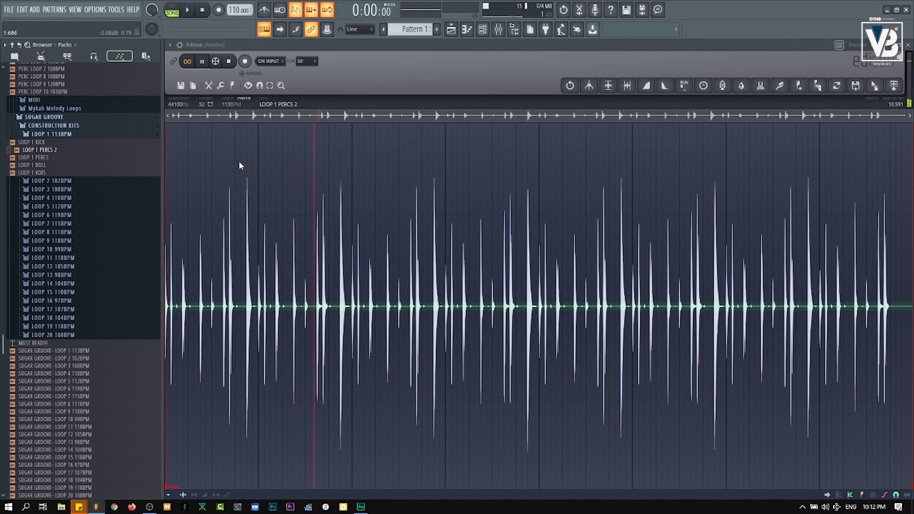
{"action": "left_click_drag", "start_coordinate": [54, 161], "coordinate": [275, 188]}
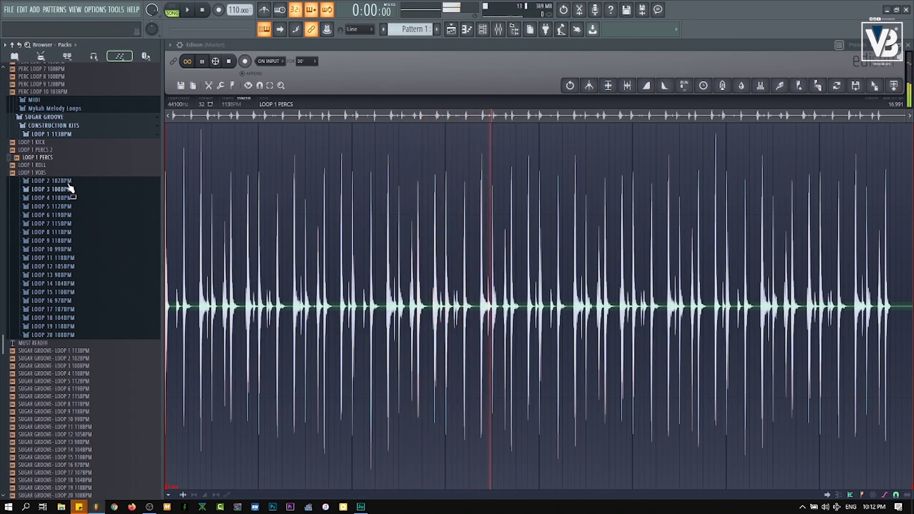
{"action": "left_click_drag", "start_coordinate": [55, 166], "coordinate": [211, 163]}
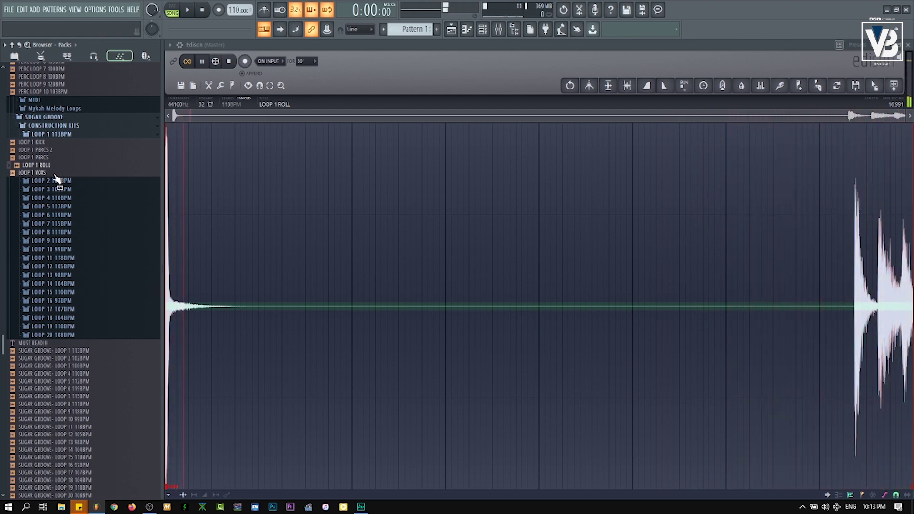
{"action": "left_click_drag", "start_coordinate": [55, 174], "coordinate": [221, 174]}
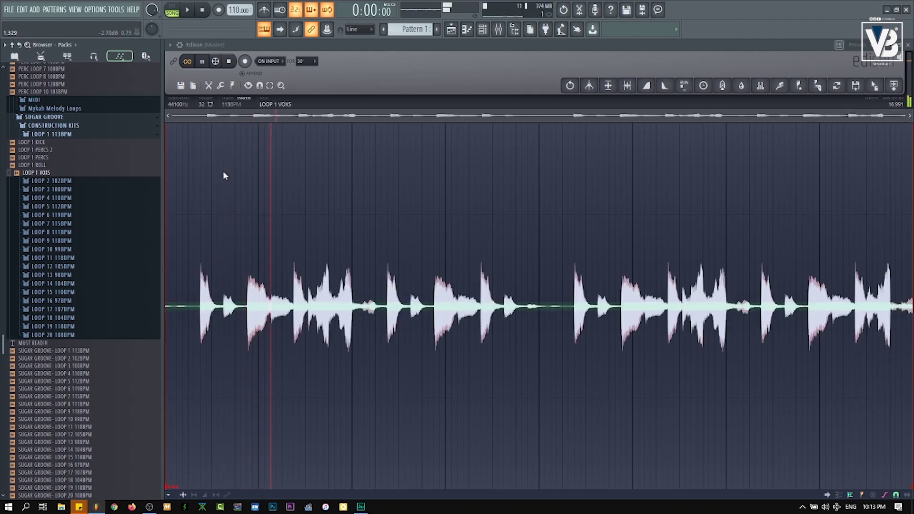
{"action": "left_click", "coordinate": [237, 60]}
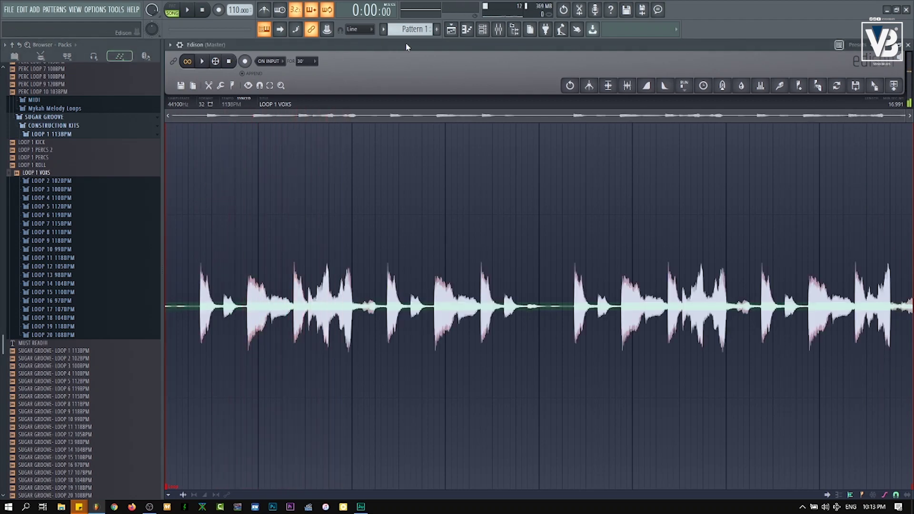
- Open the playlist and set the project tempo to 113 BPM
{"action": "left_click", "coordinate": [451, 29]}
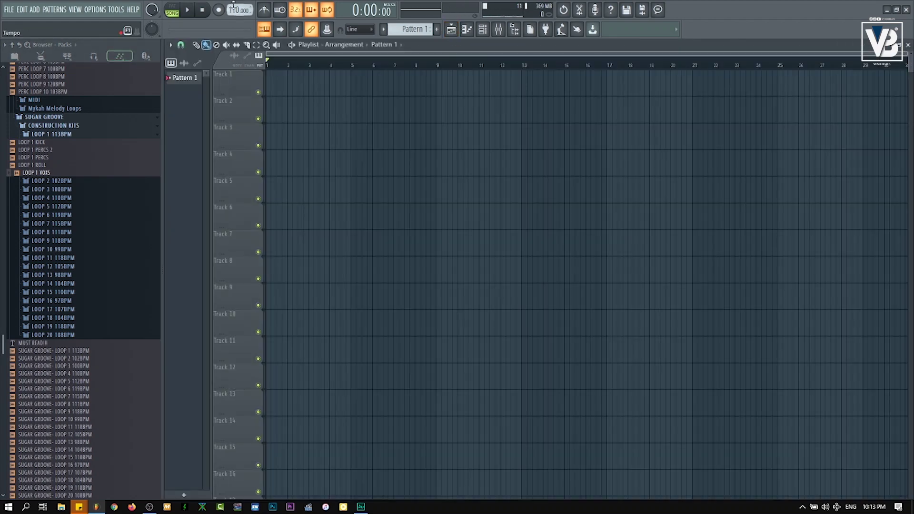
{"action": "scroll", "coordinate": [234, 9], "scroll_direction": "up", "scroll_amount": 12}
{"action": "left_click", "coordinate": [237, 10]}
- Place the Loop 1 kick, percs 2, percs, roll and voxs stems on Tracks 1 to 5 from bar 1 and play them together
{"action": "left_click_drag", "start_coordinate": [47, 143], "coordinate": [267, 81]}
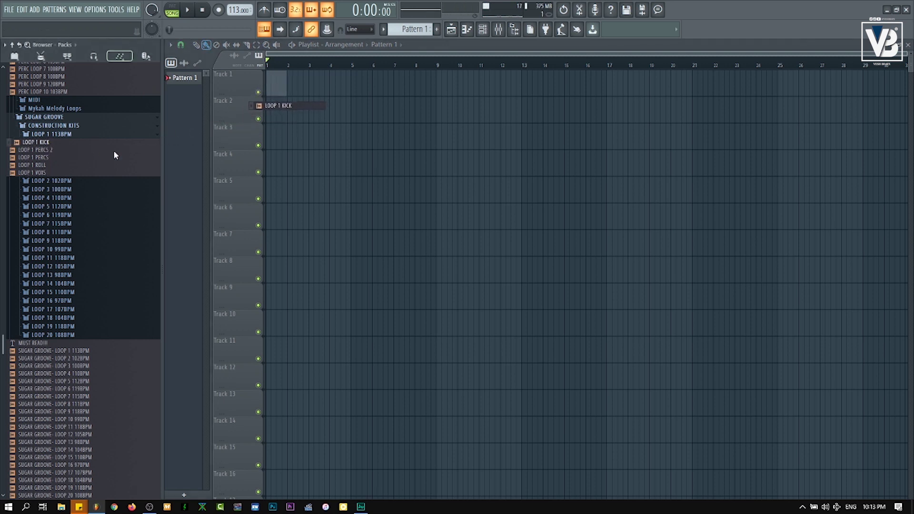
{"action": "left_click_drag", "start_coordinate": [70, 151], "coordinate": [266, 119]}
{"action": "left_click_drag", "start_coordinate": [57, 159], "coordinate": [270, 138]}
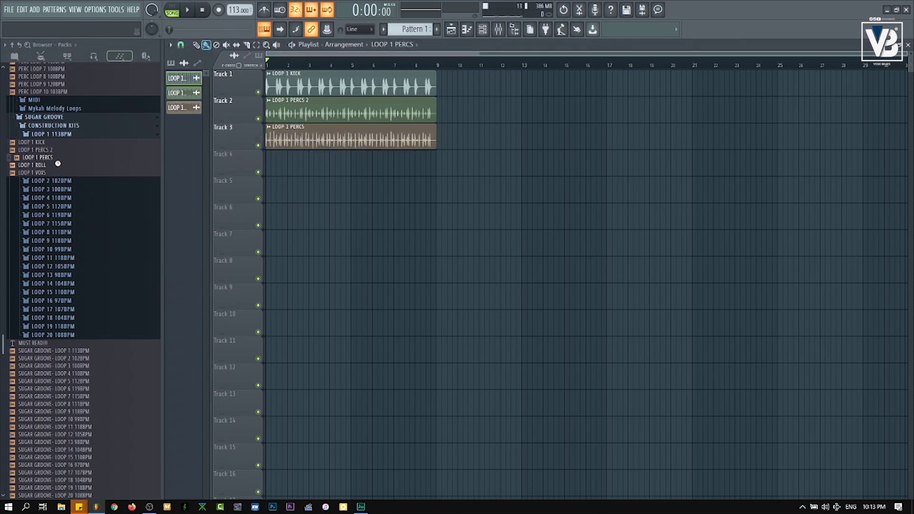
{"action": "left_click_drag", "start_coordinate": [38, 165], "coordinate": [268, 195]}
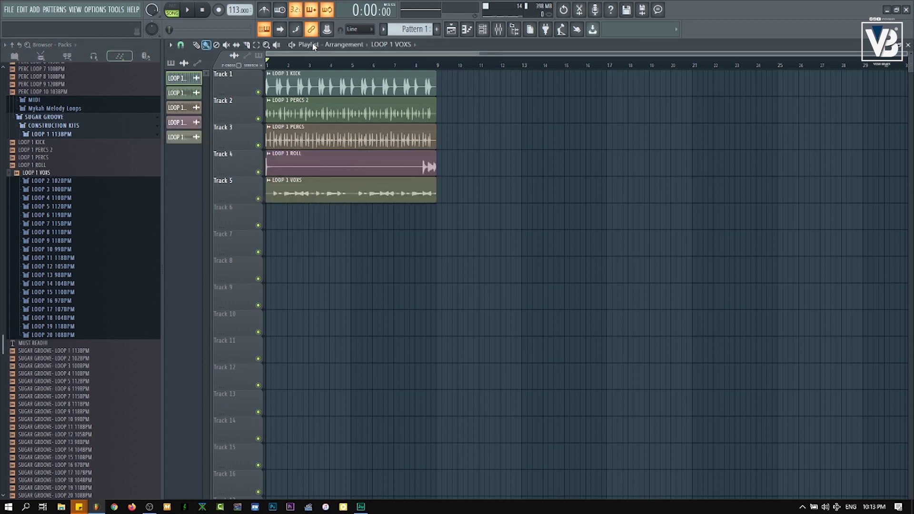
{"action": "key", "text": "space"}
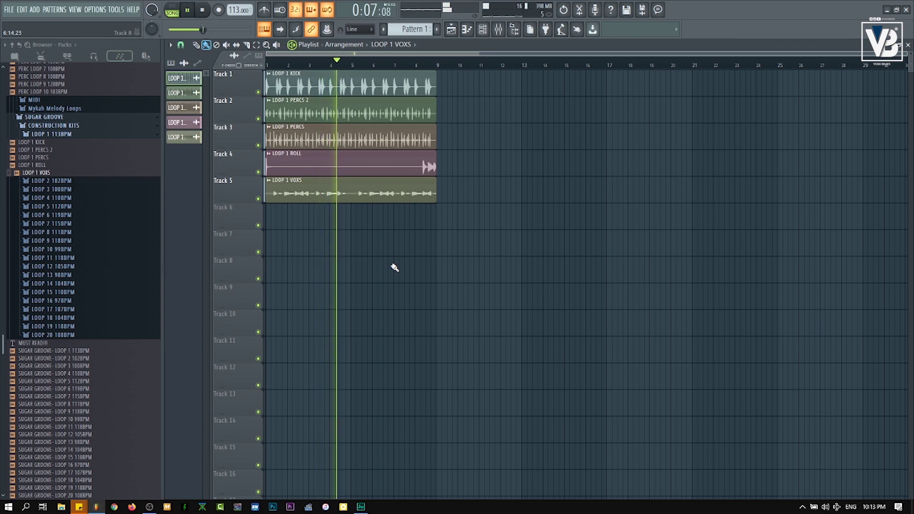
{"action": "key", "text": "space"}
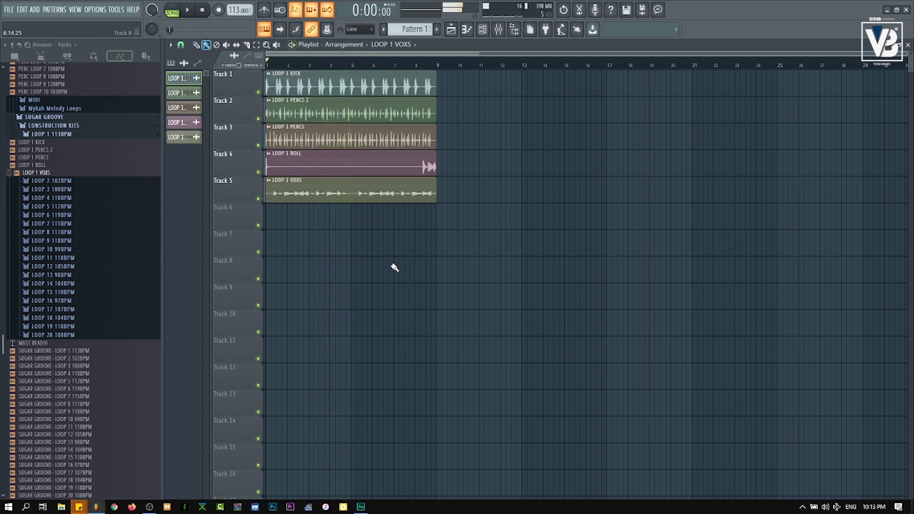
- Preview the full Sugar Groove loops in the sample browser, including Loop 14 104BPM, Loop 12 105BPM and Loop 11 118BPM
{"action": "scroll", "coordinate": [95, 365], "scroll_direction": "down", "scroll_amount": 3}
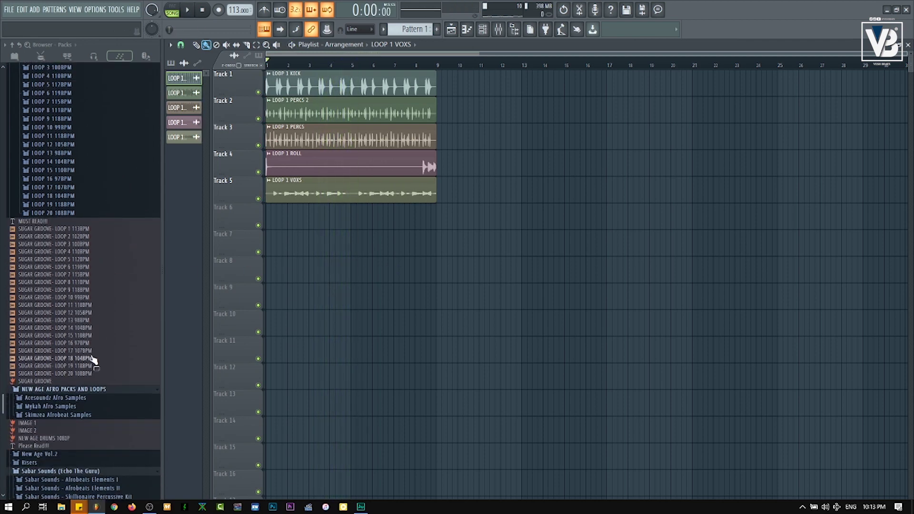
{"action": "left_click", "coordinate": [91, 353]}
{"action": "left_click", "coordinate": [94, 366]}
{"action": "left_click", "coordinate": [95, 374]}
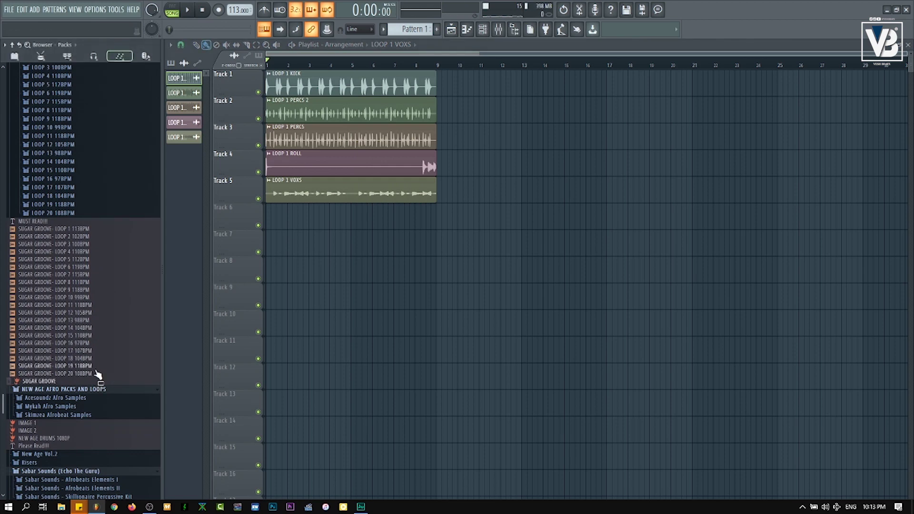
{"action": "left_click", "coordinate": [98, 326]}
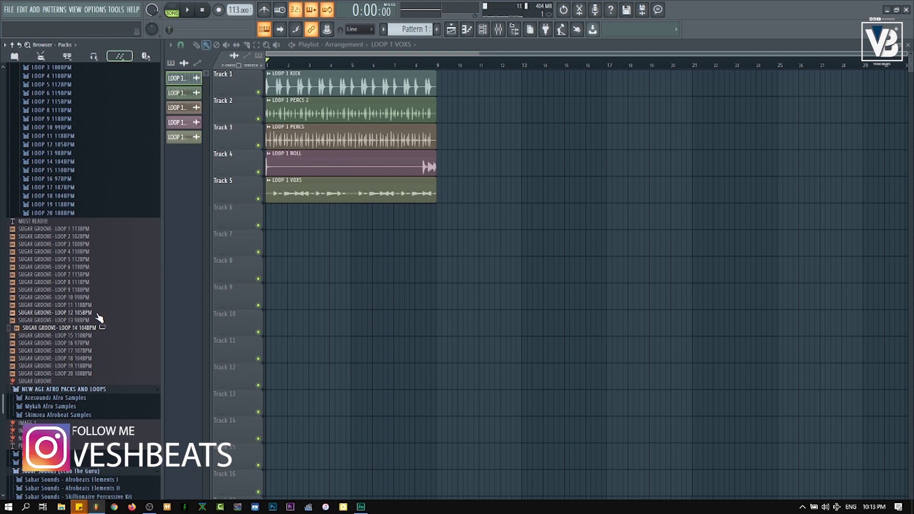
{"action": "left_click", "coordinate": [98, 313]}
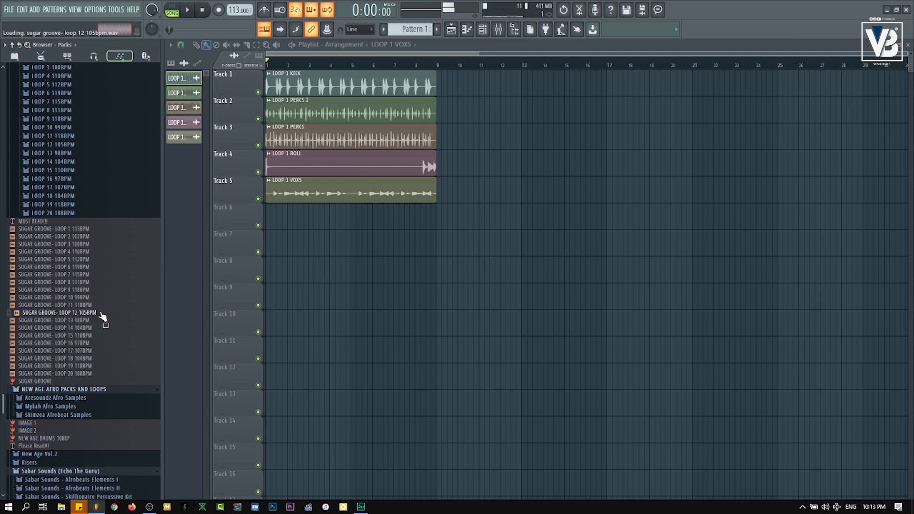
{"action": "left_click", "coordinate": [98, 306]}
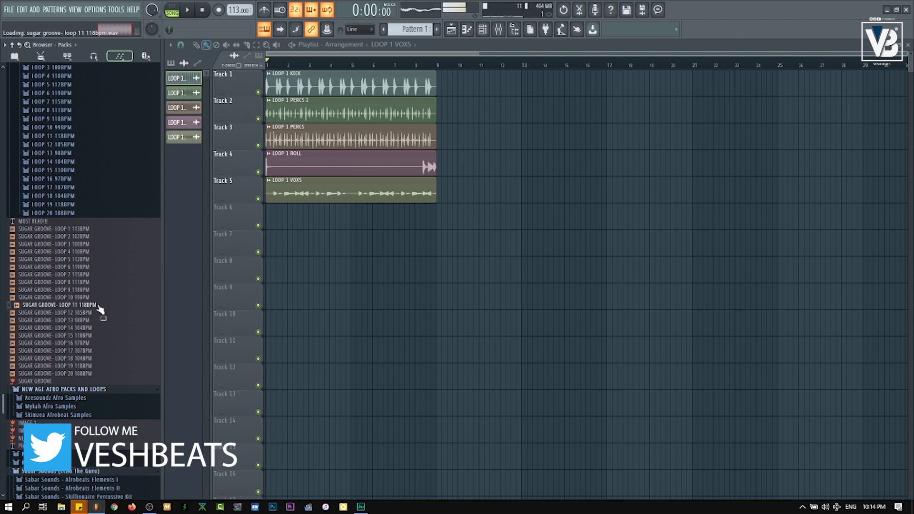
{"action": "right_click", "coordinate": [99, 307]}
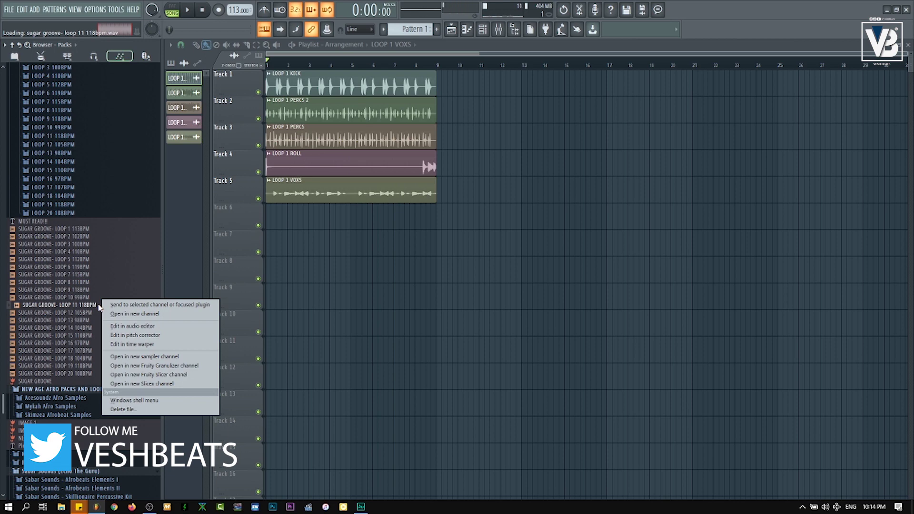
{"action": "left_click_drag", "start_coordinate": [99, 307], "coordinate": [74, 278]}
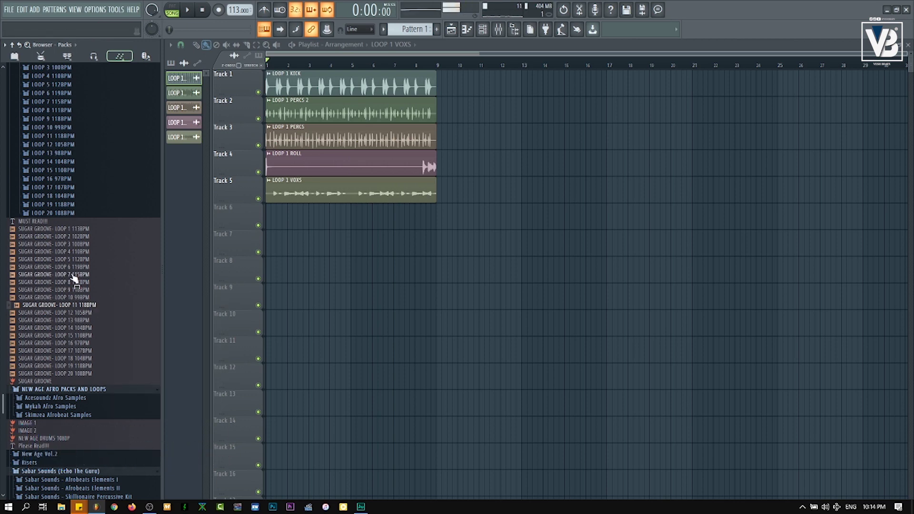
- Expand the LOOP 11 118BPM construction kit folder and delete the five Loop 1 clips from the playlist
{"action": "left_click_drag", "start_coordinate": [74, 279], "coordinate": [79, 152]}
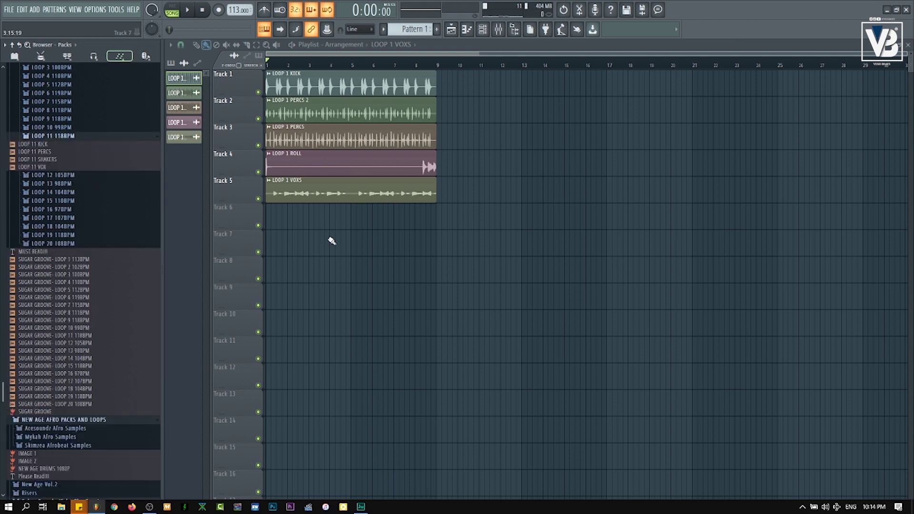
{"action": "right_click", "coordinate": [328, 190]}
{"action": "right_click", "coordinate": [329, 165]}
{"action": "right_click", "coordinate": [327, 138]}
{"action": "right_click", "coordinate": [327, 114]}
{"action": "right_click", "coordinate": [304, 85]}
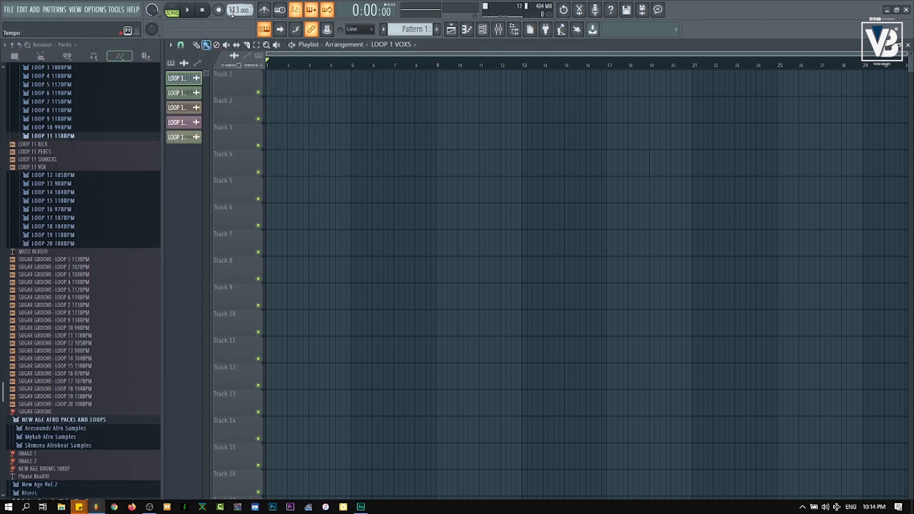
- Set the tempo to 118 BPM, then place Loop 11 kick, percs, shakers and vox on Tracks 1 to 4 from bar 1 and play them
{"action": "scroll", "coordinate": [232, 12], "scroll_direction": "up", "scroll_amount": 2}
{"action": "left_click_drag", "start_coordinate": [29, 143], "coordinate": [267, 88]}
{"action": "left_click_drag", "start_coordinate": [55, 151], "coordinate": [267, 115]}
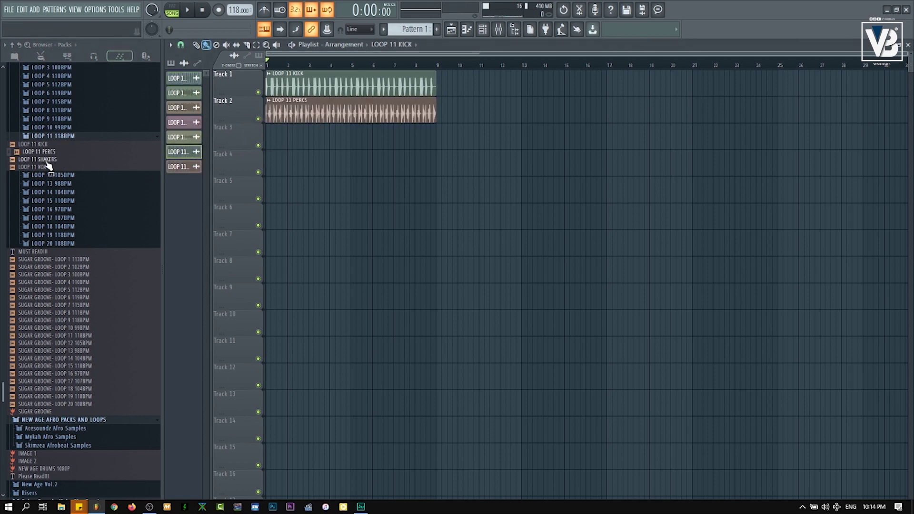
{"action": "left_click_drag", "start_coordinate": [47, 160], "coordinate": [268, 138]}
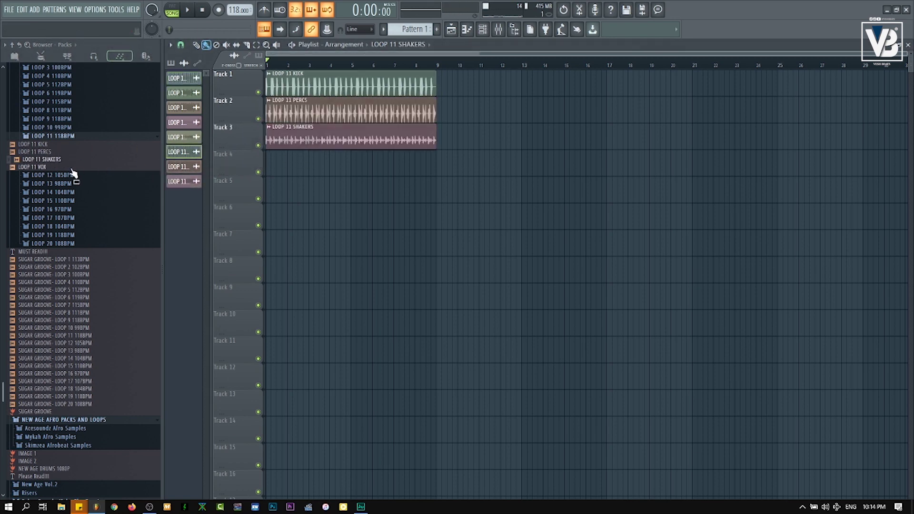
{"action": "left_click_drag", "start_coordinate": [71, 169], "coordinate": [269, 174]}
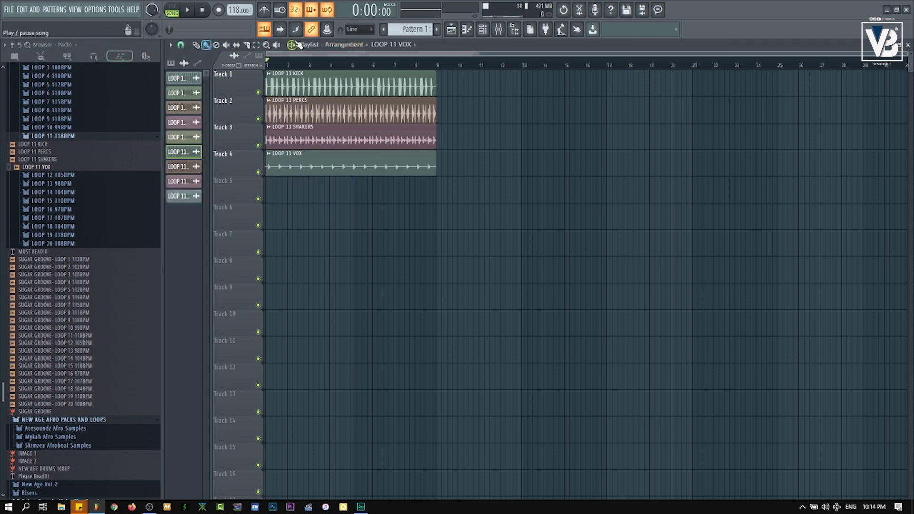
{"action": "key", "text": "space"}
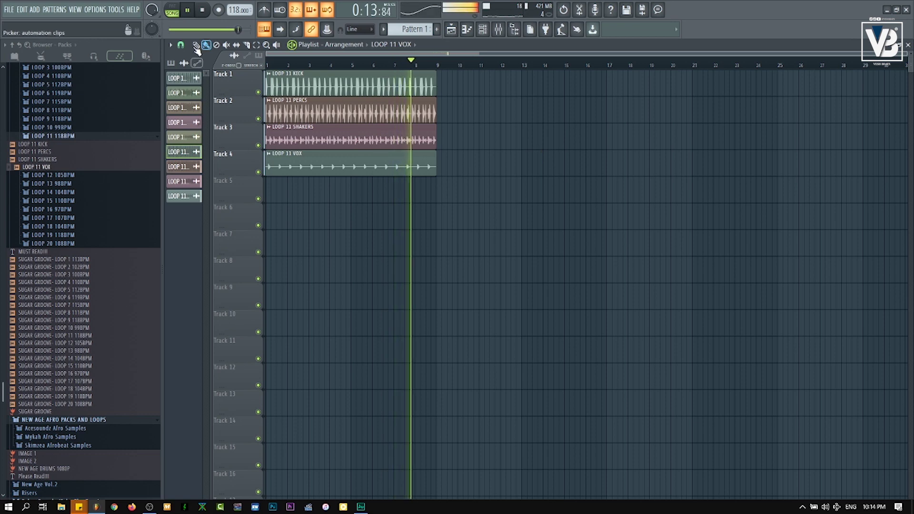
- Play only the Loop 11 percs and shakers tracks, and move the vox track up directly below the kick
{"action": "left_click", "coordinate": [202, 10]}
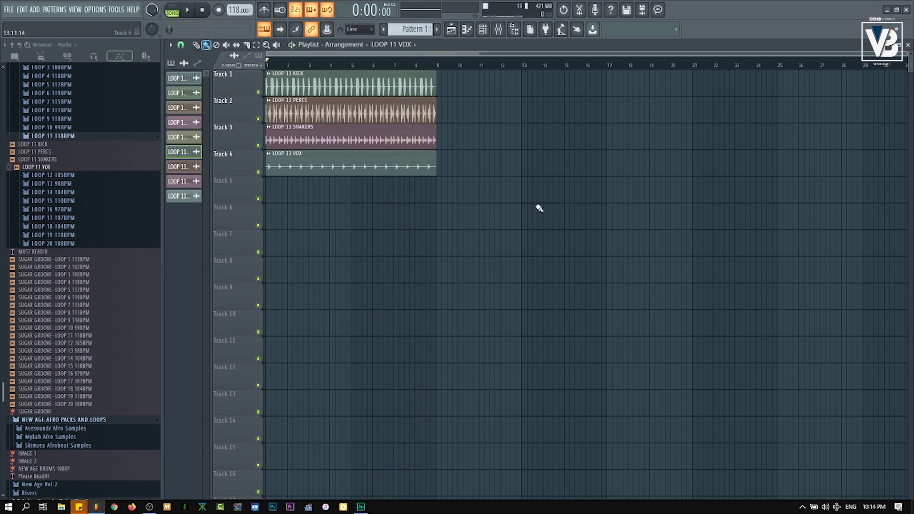
{"action": "scroll", "coordinate": [559, 204], "scroll_direction": "up", "scroll_amount": 3}
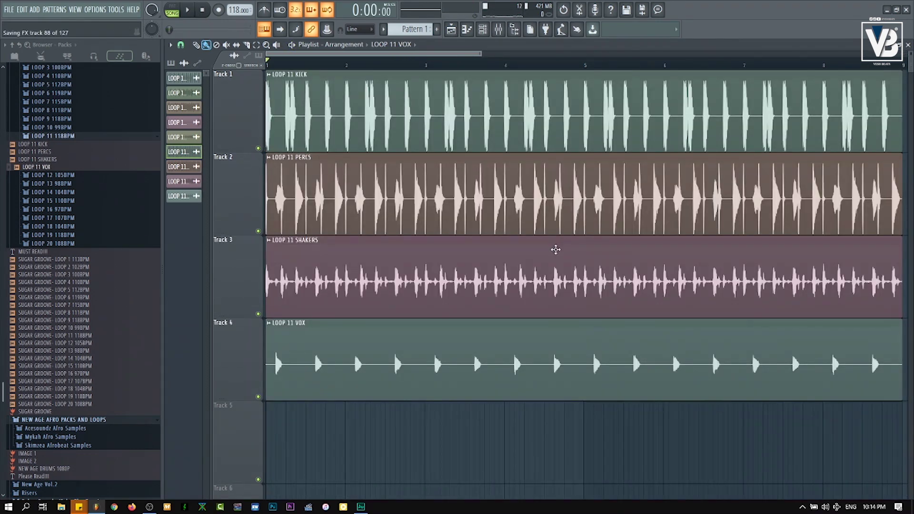
{"action": "scroll", "coordinate": [556, 249], "scroll_direction": "down", "scroll_amount": 5}
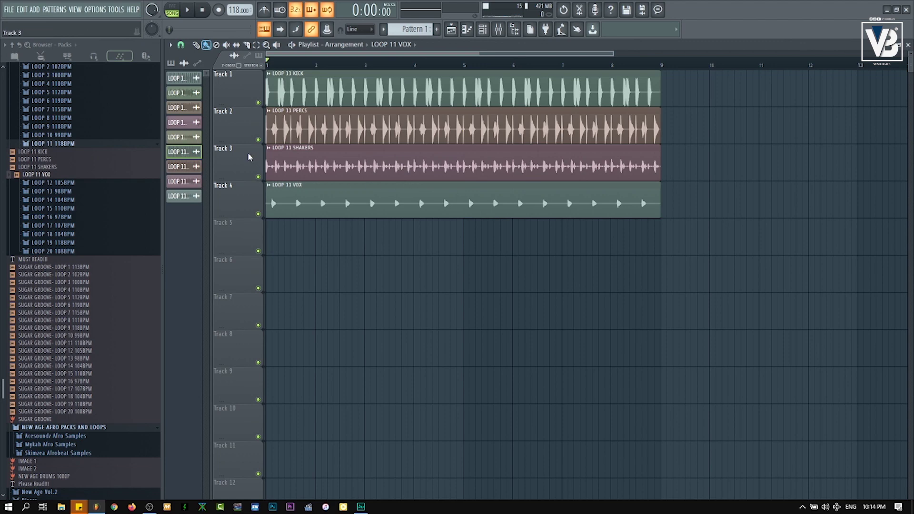
{"action": "left_click", "coordinate": [259, 140], "text": "ctrl"}
{"action": "key", "text": "space"}
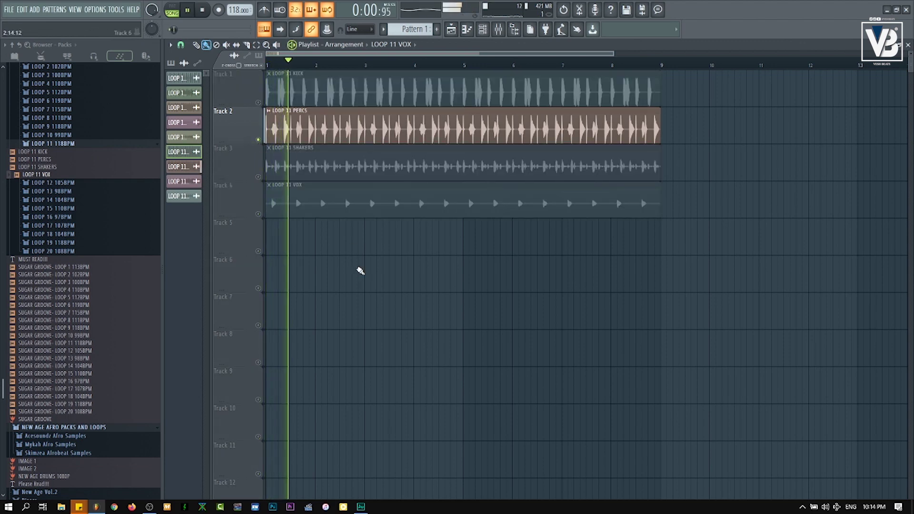
{"action": "left_click", "coordinate": [258, 177]}
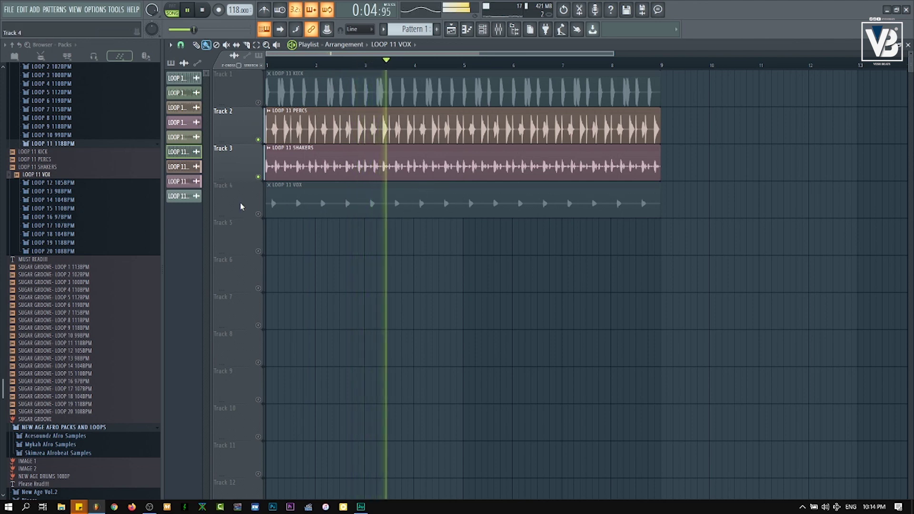
{"action": "left_click_drag", "start_coordinate": [247, 202], "coordinate": [239, 129]}
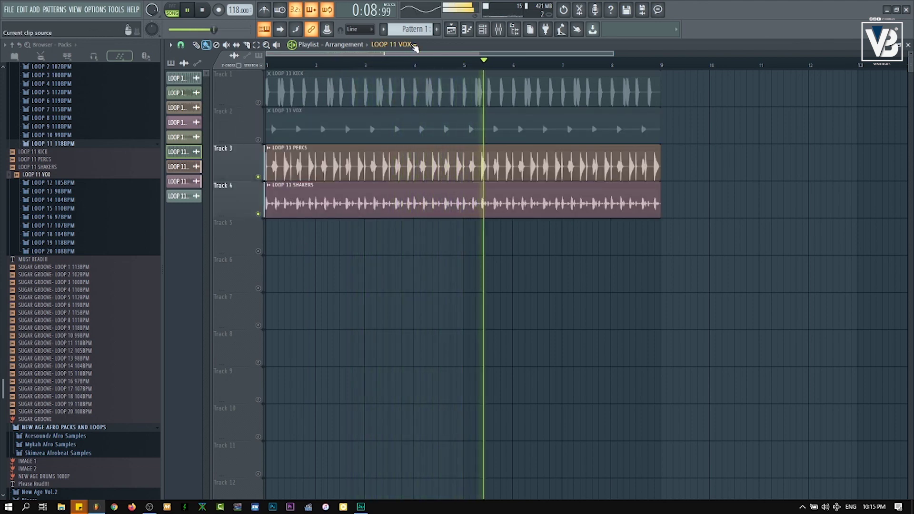
- Create an empty Pattern 2 and place it on Track 5 at bars 1, 3, 5 and 7
{"action": "key", "text": "F4"}
{"action": "left_click", "coordinate": [270, 237]}
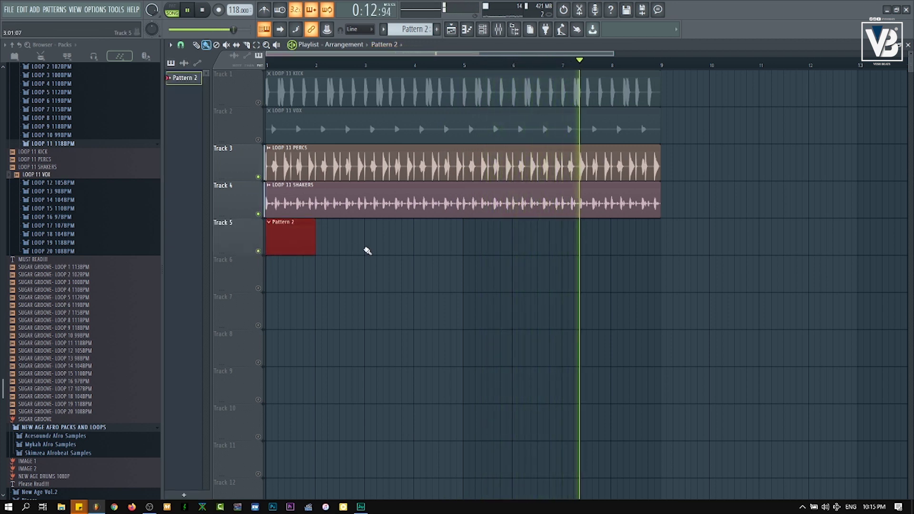
{"action": "left_click", "coordinate": [367, 251]}
{"action": "left_click", "coordinate": [466, 243]}
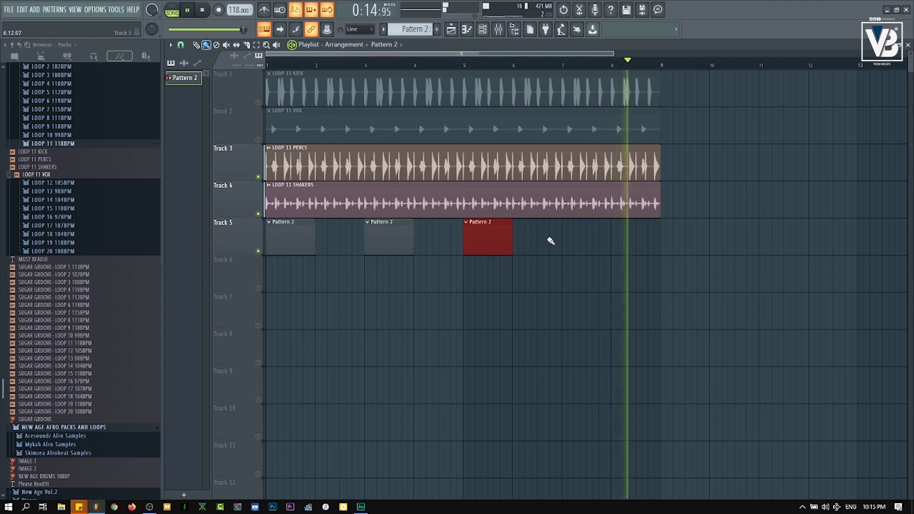
- Open the channel rack and look through the J.E Percs (Compiled) samples of J.E Sample Pack 4 in the Amapiano drum kits
{"action": "left_click", "coordinate": [484, 30]}
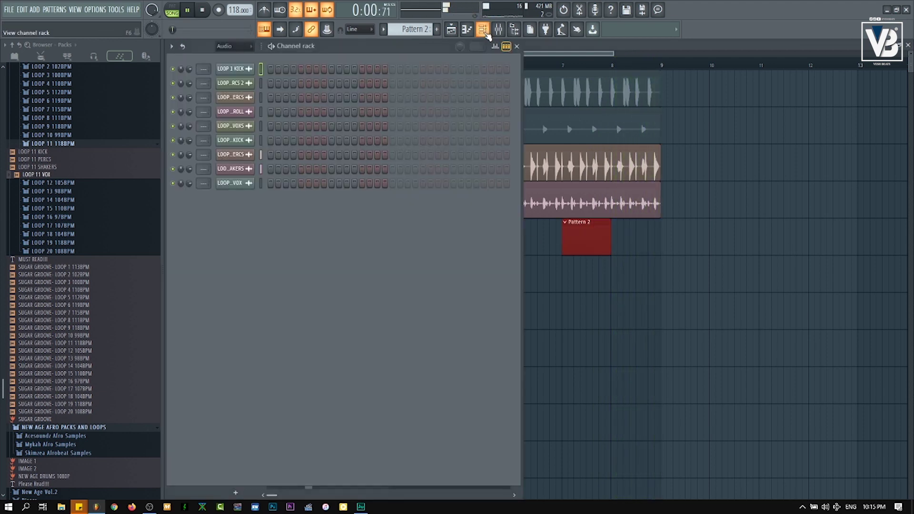
{"action": "left_click", "coordinate": [156, 56]}
{"action": "left_click", "coordinate": [59, 299]}
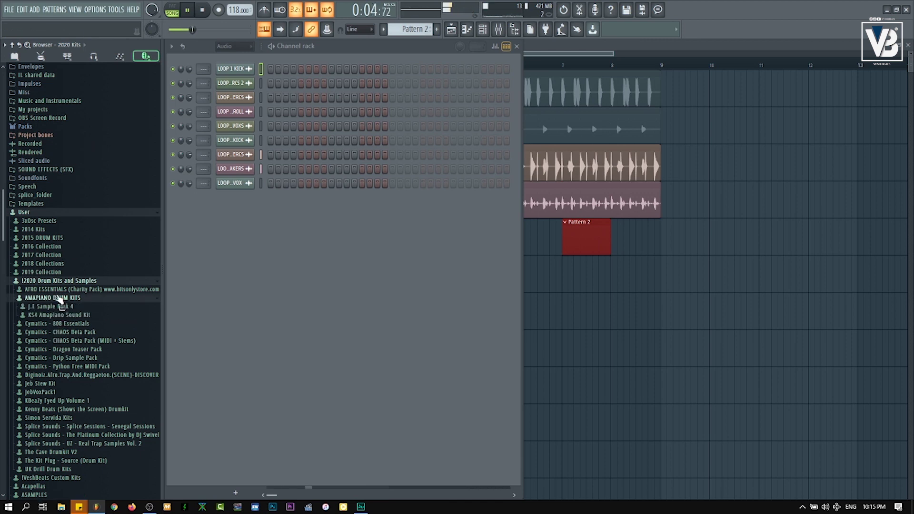
{"action": "left_click", "coordinate": [70, 307]}
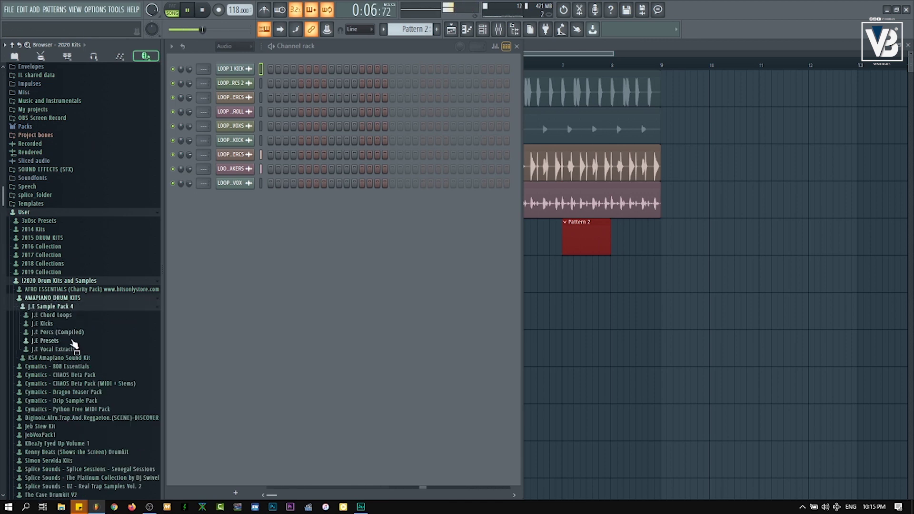
{"action": "left_click", "coordinate": [78, 332]}
{"action": "scroll", "coordinate": [73, 351], "scroll_direction": "down", "scroll_amount": 5}
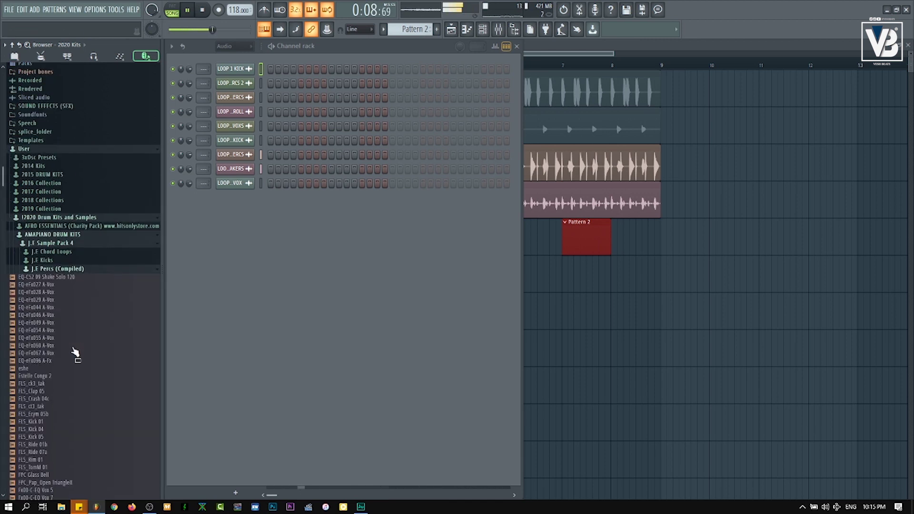
{"action": "scroll", "coordinate": [73, 351], "scroll_direction": "up", "scroll_amount": 4}
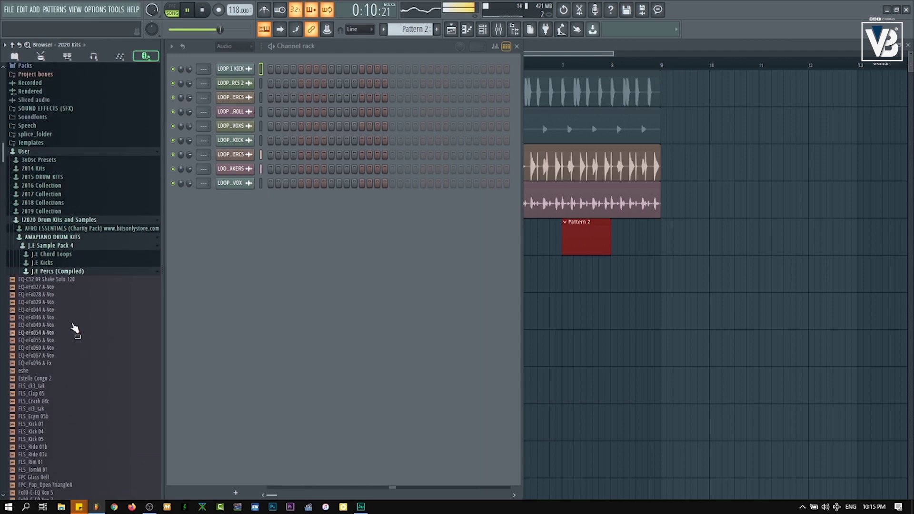
{"action": "left_click", "coordinate": [78, 270]}
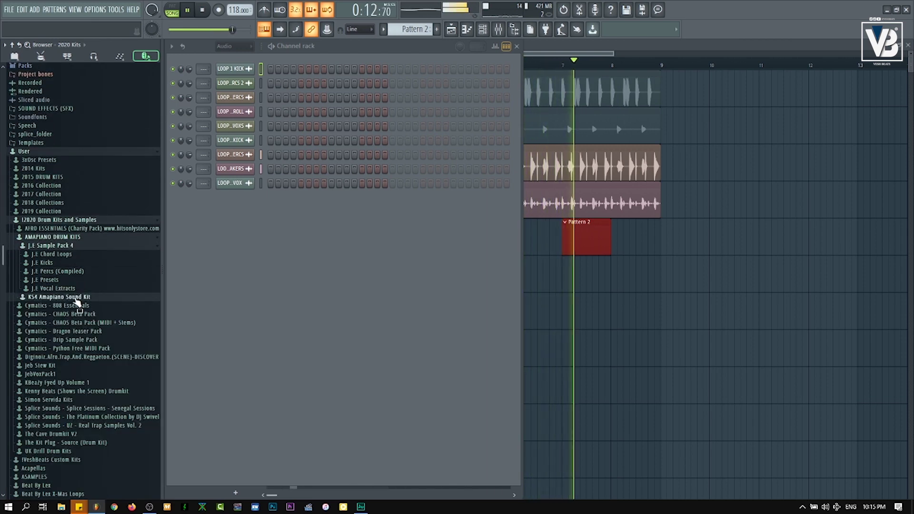
- Stop playback and add KS4 - Snare (23) from the KS4 Amapiano Sound Kit's Snare folder as a new channel
{"action": "left_click", "coordinate": [74, 297]}
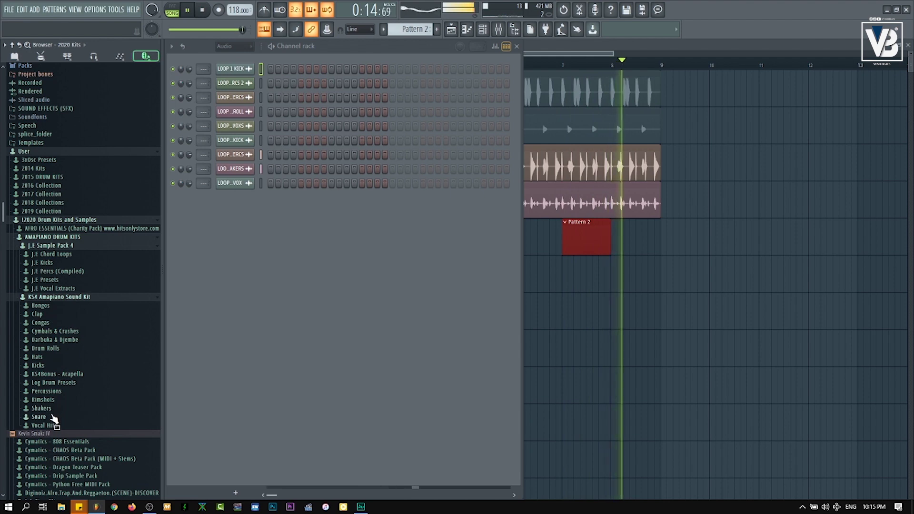
{"action": "left_click", "coordinate": [51, 416]}
{"action": "left_click", "coordinate": [67, 357]}
{"action": "key", "text": "space"}
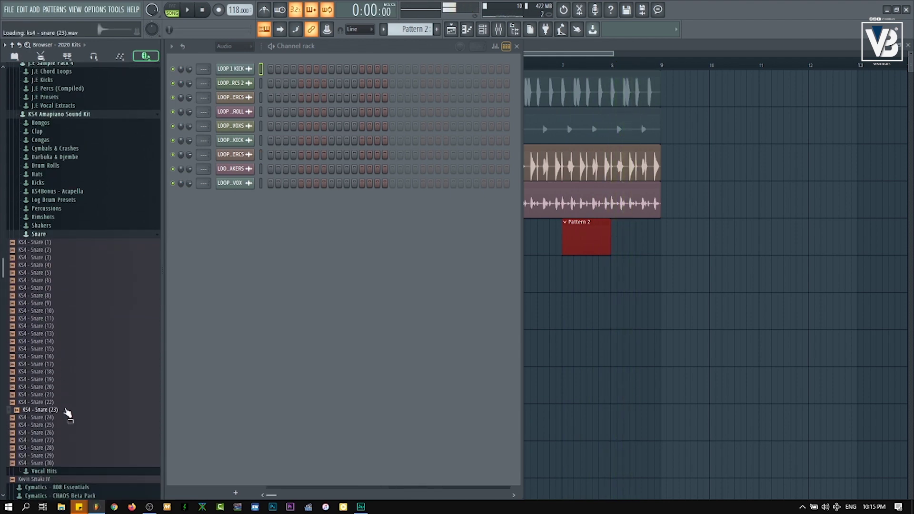
{"action": "left_click_drag", "start_coordinate": [171, 349], "coordinate": [233, 233]}
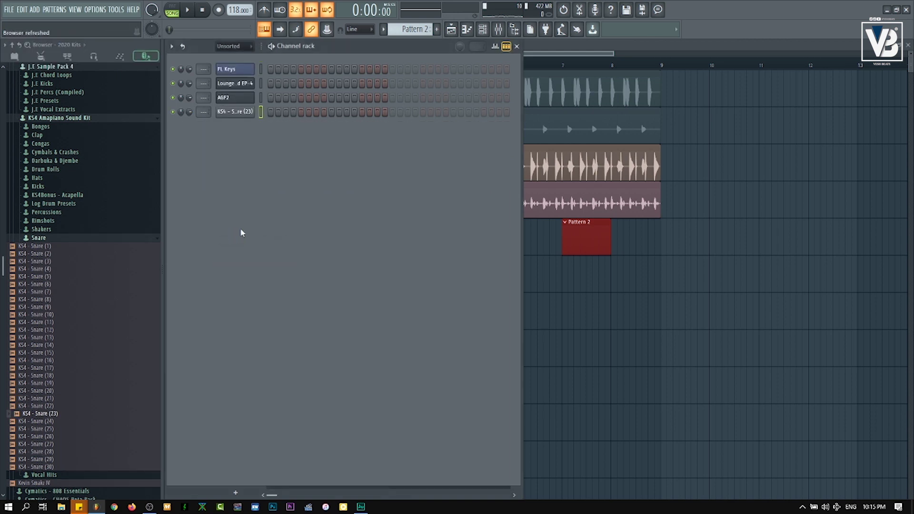
- Play the song and program KS4 - Snare (23) hits on steps 1, 4, 8, 12, 16 and 17 of Pattern 2
{"action": "key", "text": "space"}
{"action": "left_click", "coordinate": [294, 112]}
{"action": "left_click", "coordinate": [293, 112]}
{"action": "key", "text": "space"}
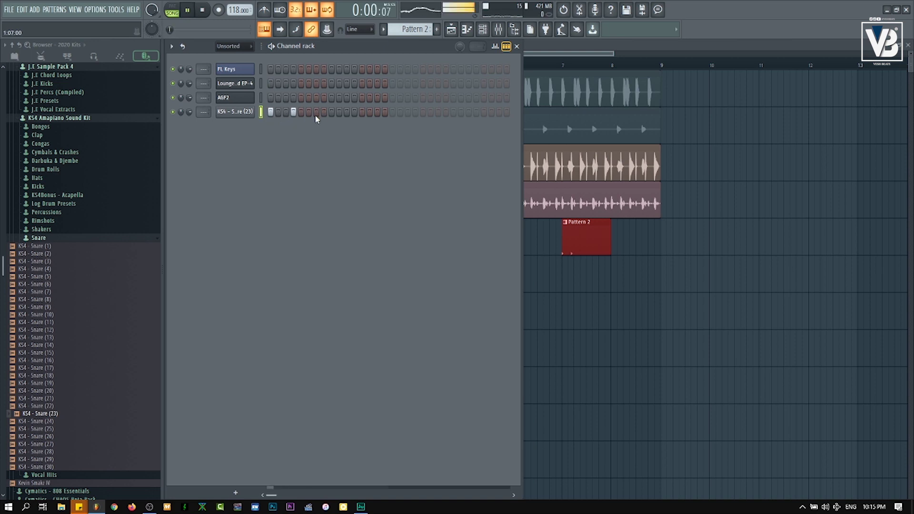
{"action": "left_click", "coordinate": [316, 112]}
{"action": "left_click", "coordinate": [323, 113]}
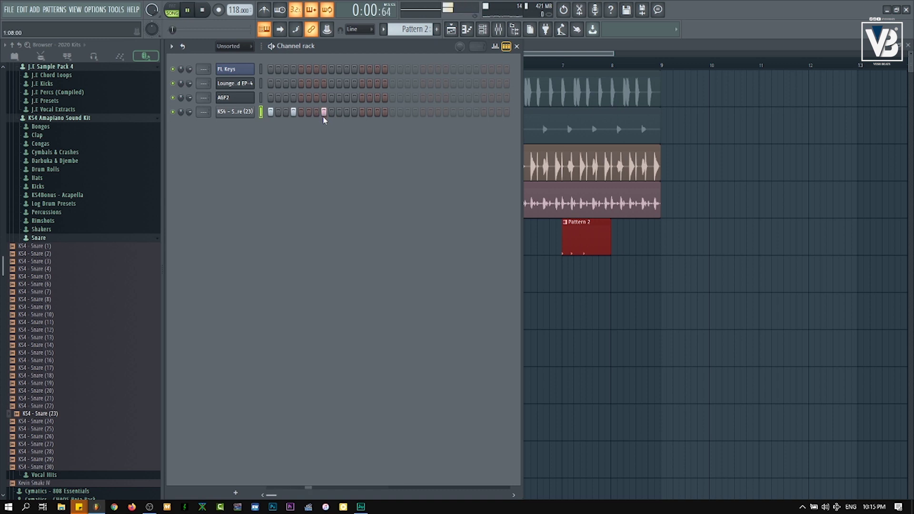
{"action": "left_click", "coordinate": [354, 112]}
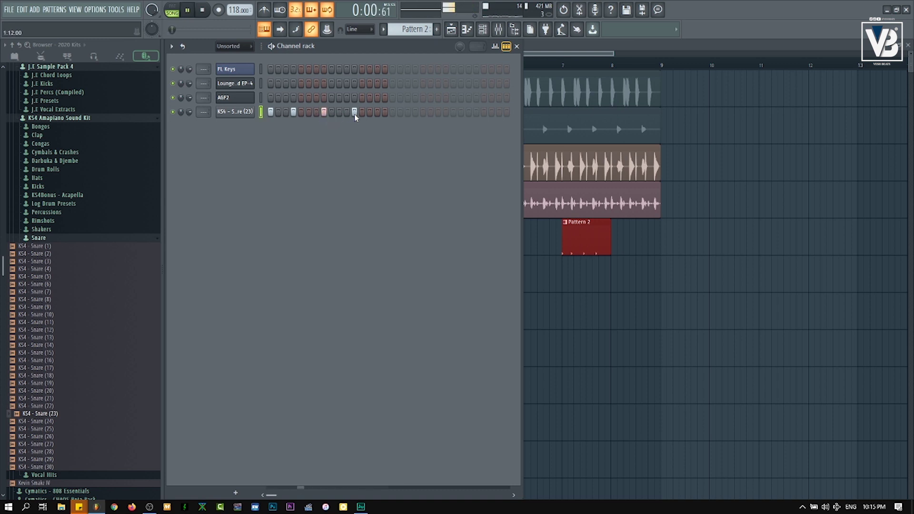
{"action": "left_click", "coordinate": [385, 113]}
{"action": "left_click", "coordinate": [392, 113]}
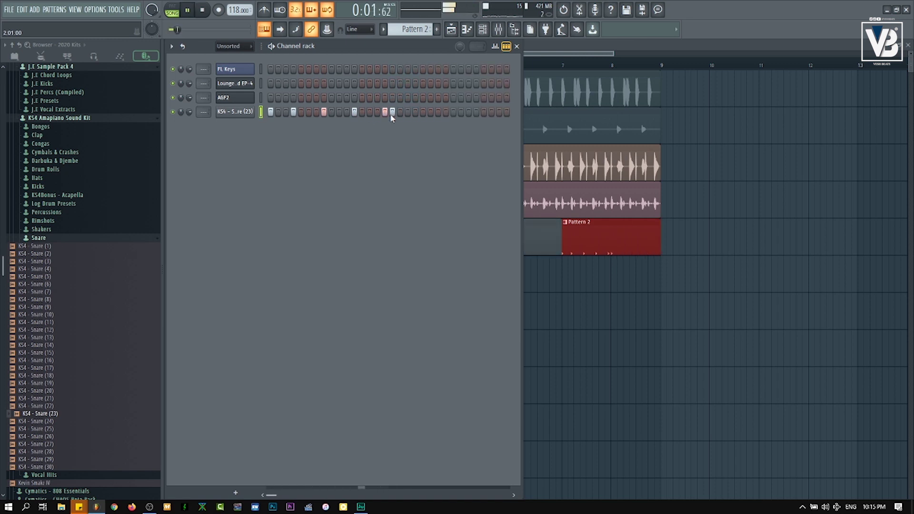
- Clear the Snare (23) hits on steps 4, 8, 12 and 16, and add hits on steps 11 and 27
{"action": "left_click_drag", "start_coordinate": [387, 114], "coordinate": [267, 109]}
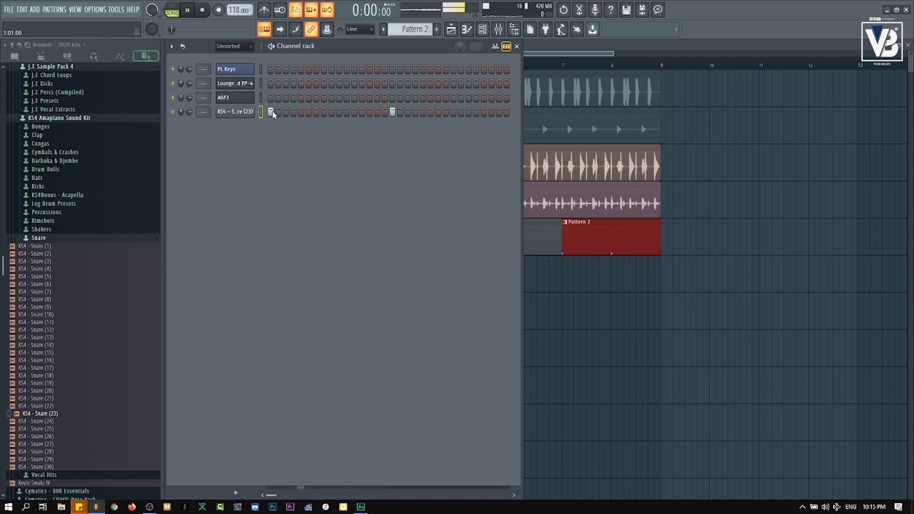
{"action": "left_click", "coordinate": [271, 112]}
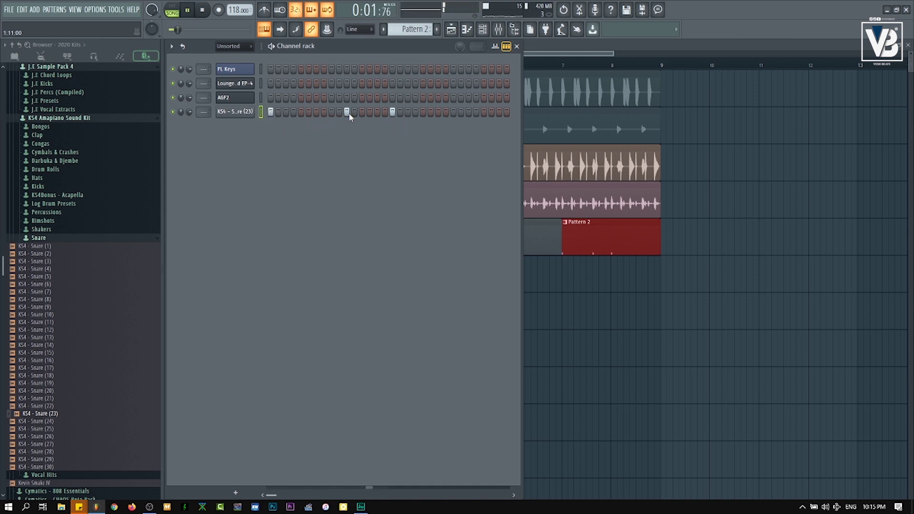
{"action": "left_click", "coordinate": [468, 113]}
- Preview more KS4 snares, add KS4 - Snare (28) as a channel and give it a nine-note rhythm across two bars
{"action": "left_click", "coordinate": [73, 444]}
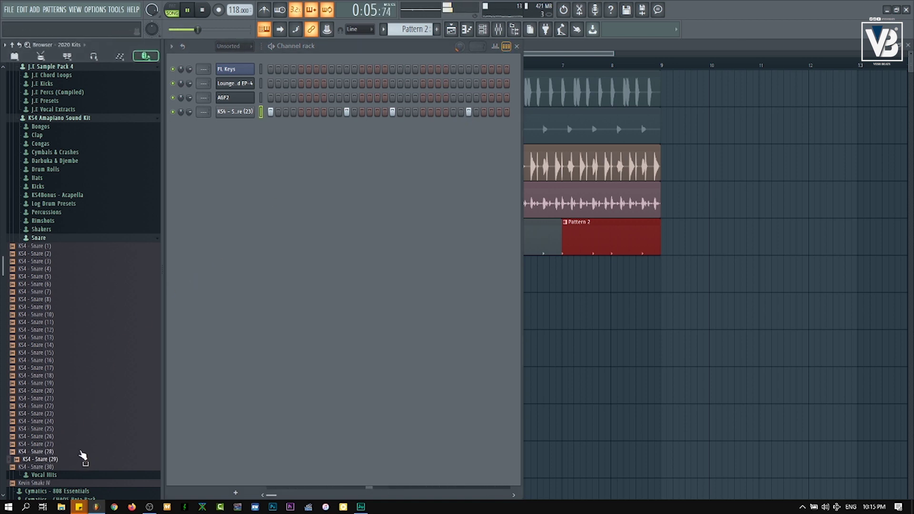
{"action": "left_click", "coordinate": [84, 453]}
{"action": "left_click_drag", "start_coordinate": [87, 457], "coordinate": [247, 177]}
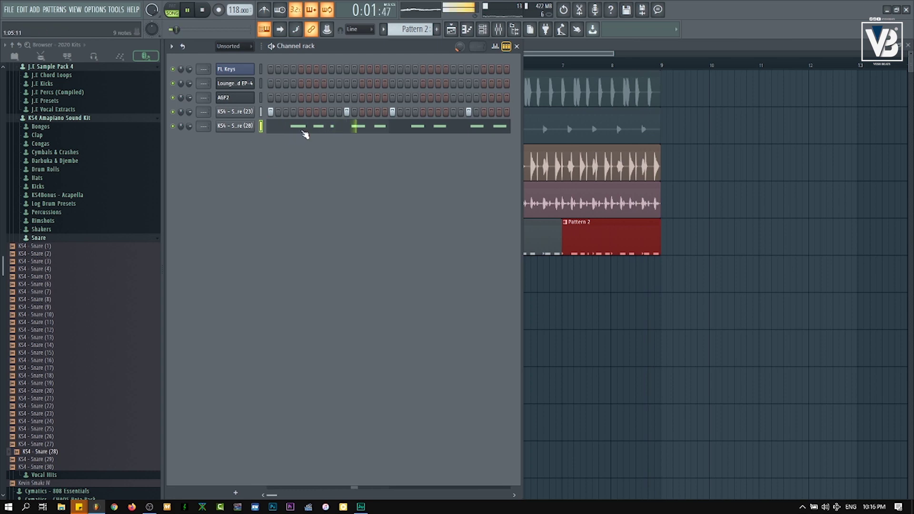
- Select all Snare (28) notes in the piano roll and raise their velocities
{"action": "left_click", "coordinate": [303, 129]}
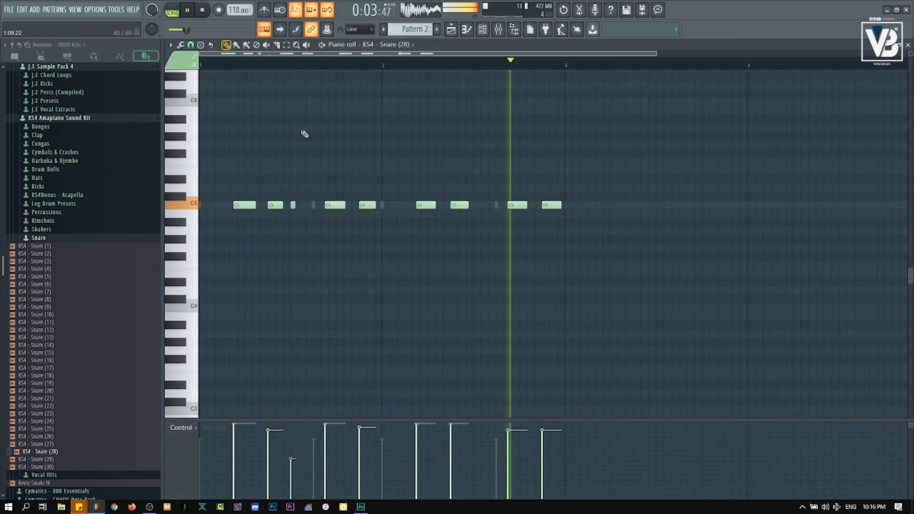
{"action": "key", "text": "ctrl+a"}
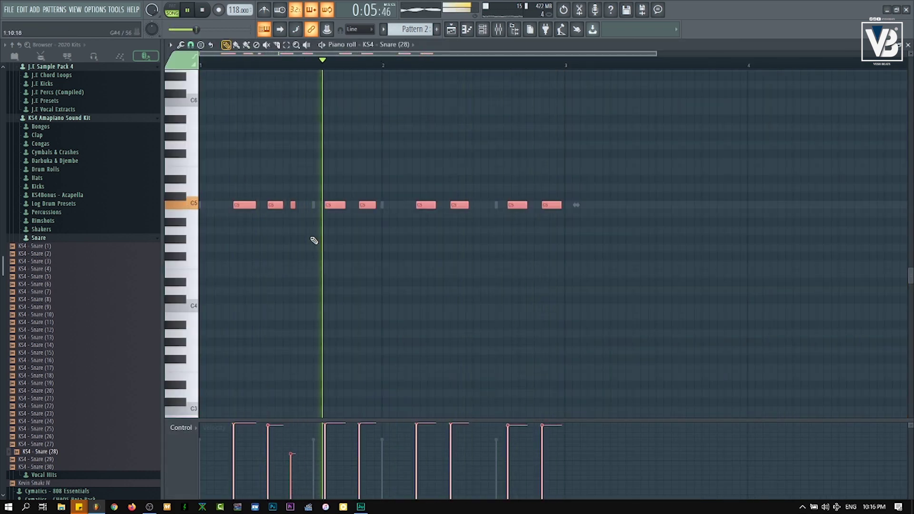
{"action": "key", "text": "F7"}
- Add KS4 - Kick (5) from the Kicks folder as a channel and fill it on each 4 steps
{"action": "left_click", "coordinate": [66, 187]}
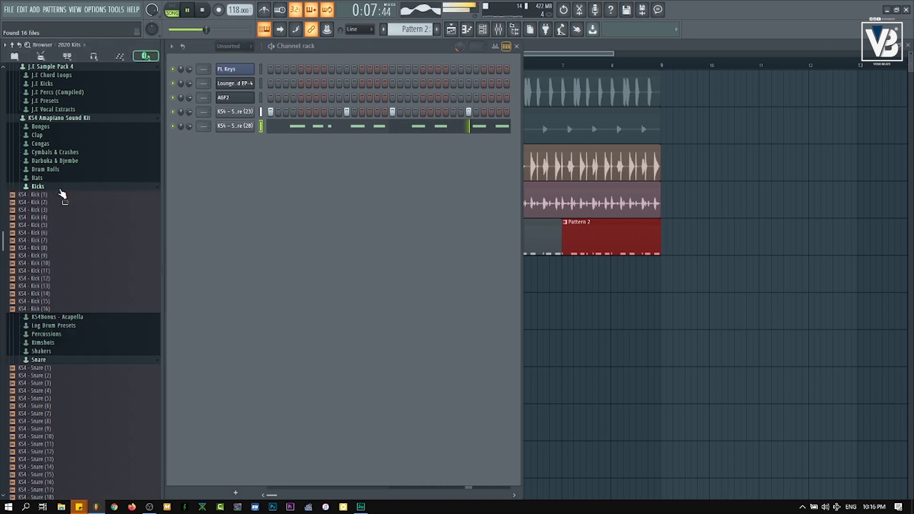
{"action": "key", "text": "Down"}
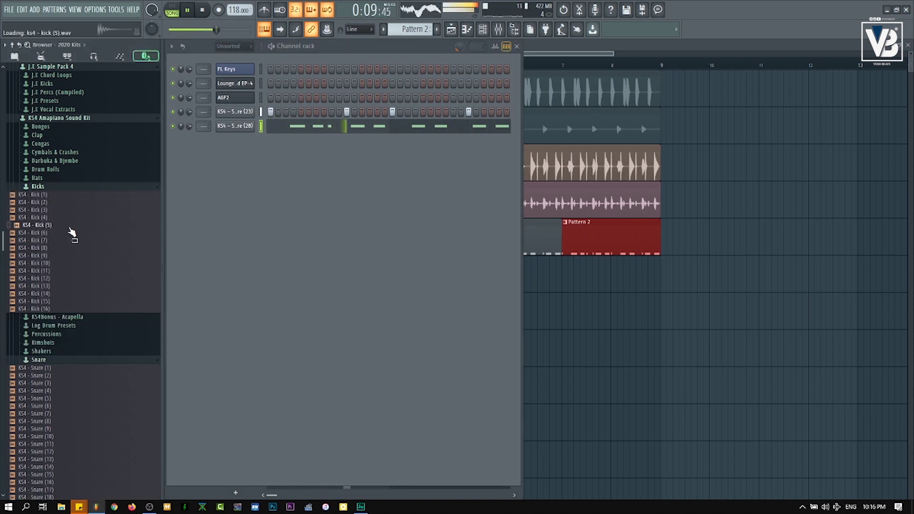
{"action": "left_click_drag", "start_coordinate": [221, 180], "coordinate": [253, 143]}
{"action": "right_click", "coordinate": [253, 140]}
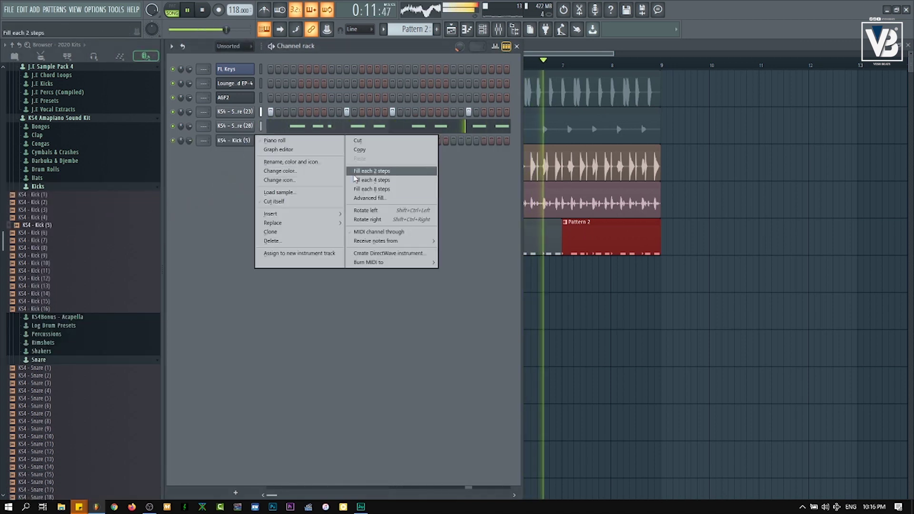
{"action": "left_click", "coordinate": [390, 180]}
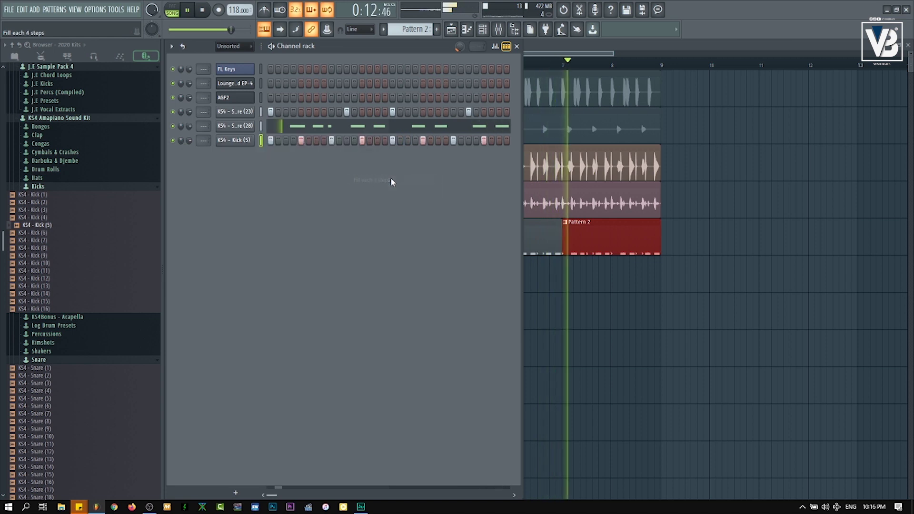
- Raise the velocities of all Kick (5) notes in the piano roll and adjust the kick's channel volume
{"action": "right_click", "coordinate": [253, 140]}
{"action": "left_click", "coordinate": [269, 143]}
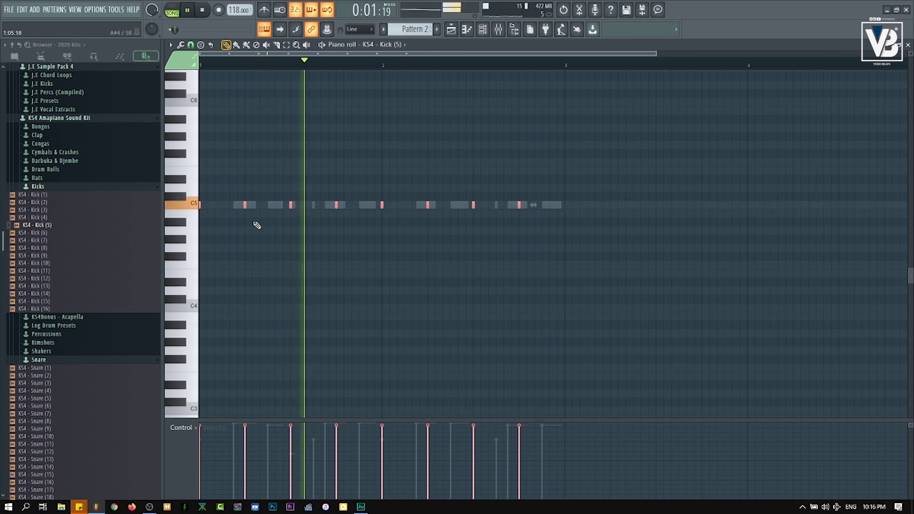
{"action": "key", "text": "Escape"}
{"action": "left_click", "coordinate": [234, 140]}
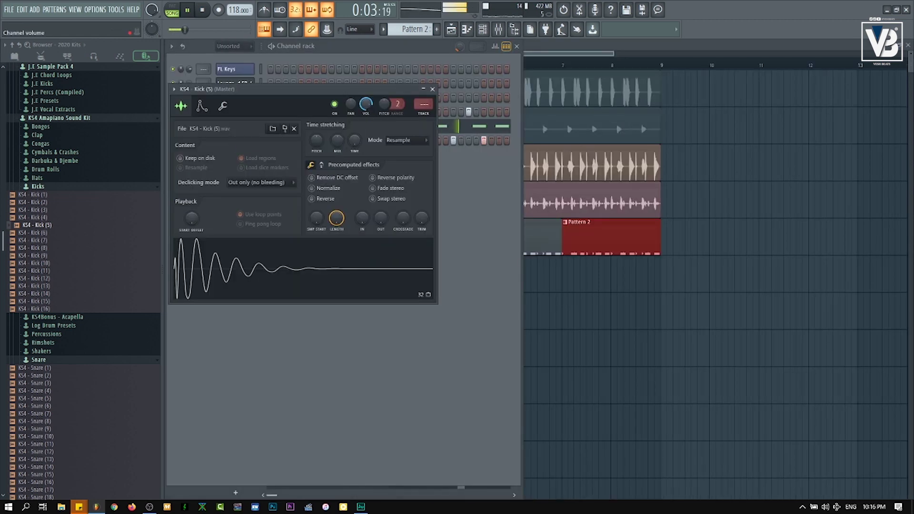
{"action": "key", "text": "Escape"}
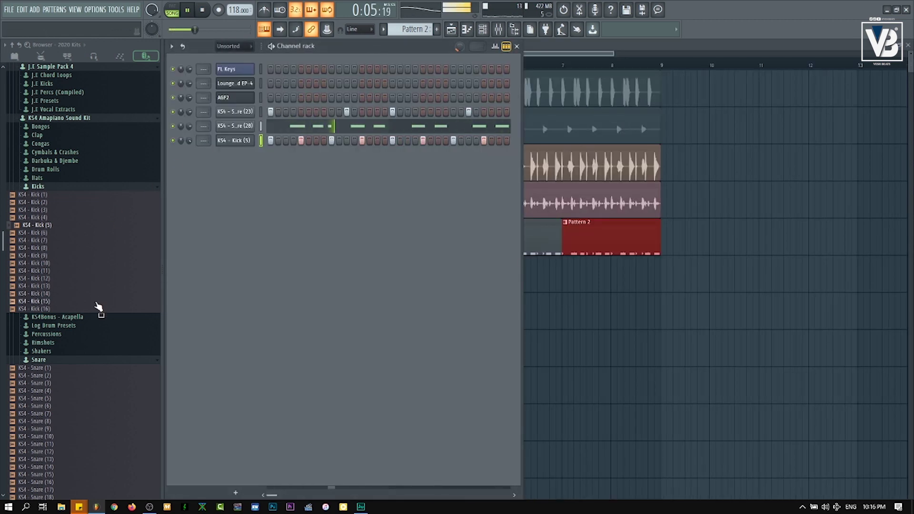
- Return to the playlist and mute the Loop 11 percs on Track 3
{"action": "key", "text": "F6"}
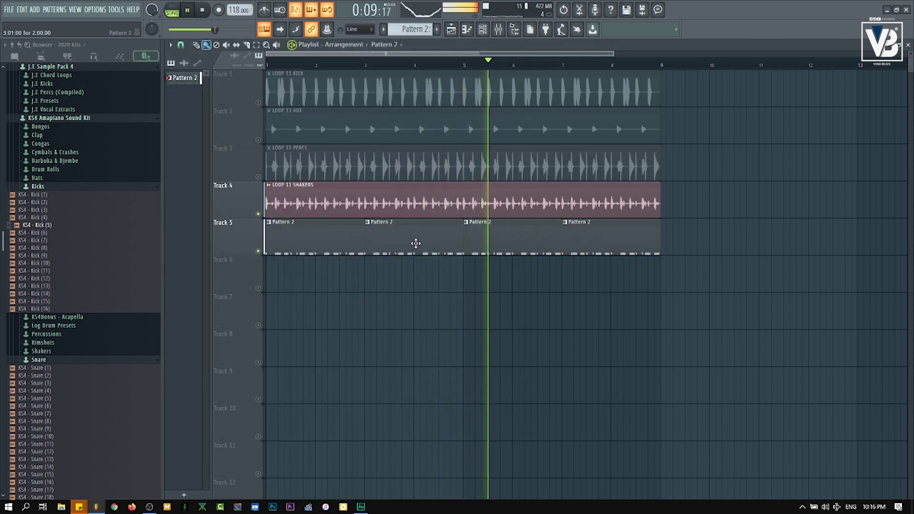
- Audition samples in the KS4 Percussions folder, add KS4 - Perc (13) as a channel and record a four-note part on it
{"action": "left_click", "coordinate": [483, 29]}
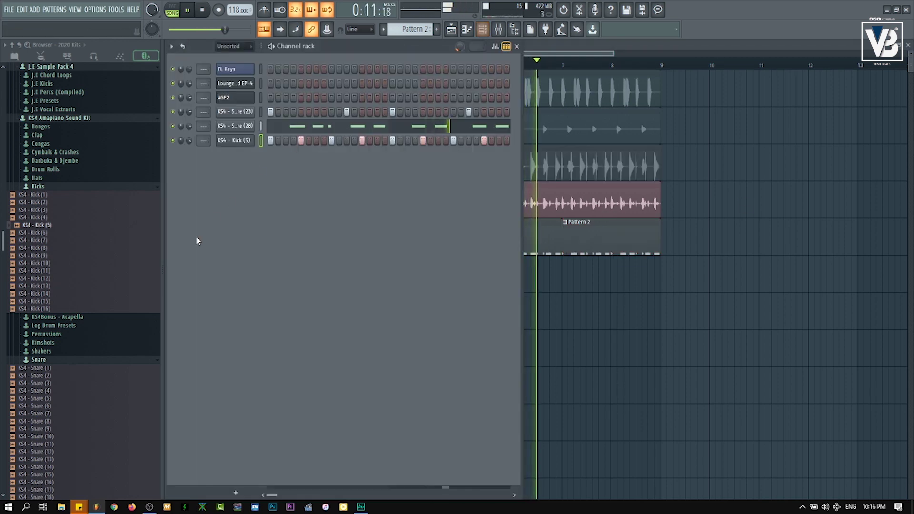
{"action": "scroll", "coordinate": [110, 370], "scroll_direction": "down", "scroll_amount": 5}
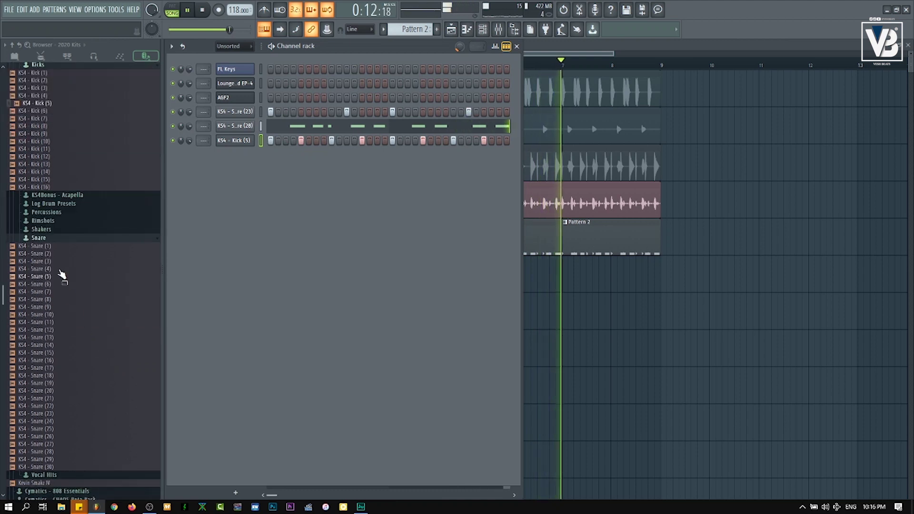
{"action": "left_click", "coordinate": [58, 212]}
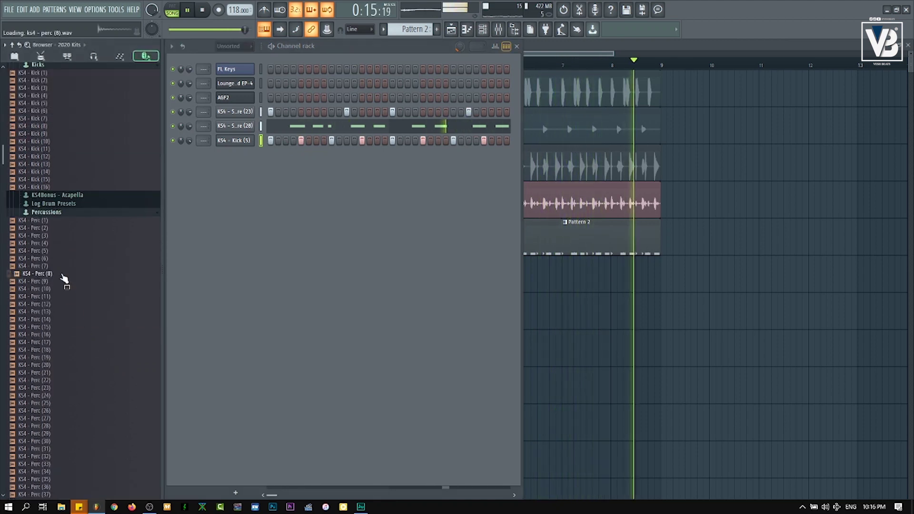
{"action": "left_click_drag", "start_coordinate": [64, 304], "coordinate": [66, 314]}
{"action": "left_click", "coordinate": [62, 327]}
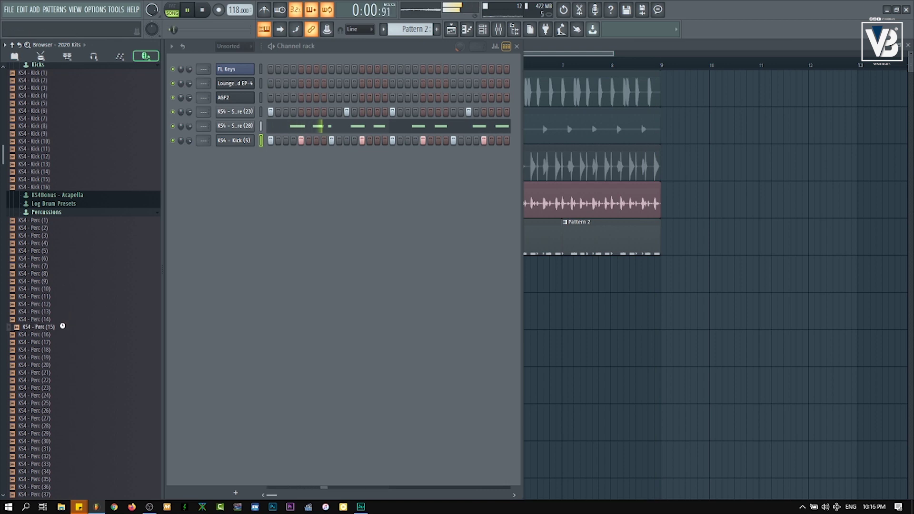
{"action": "left_click", "coordinate": [67, 312]}
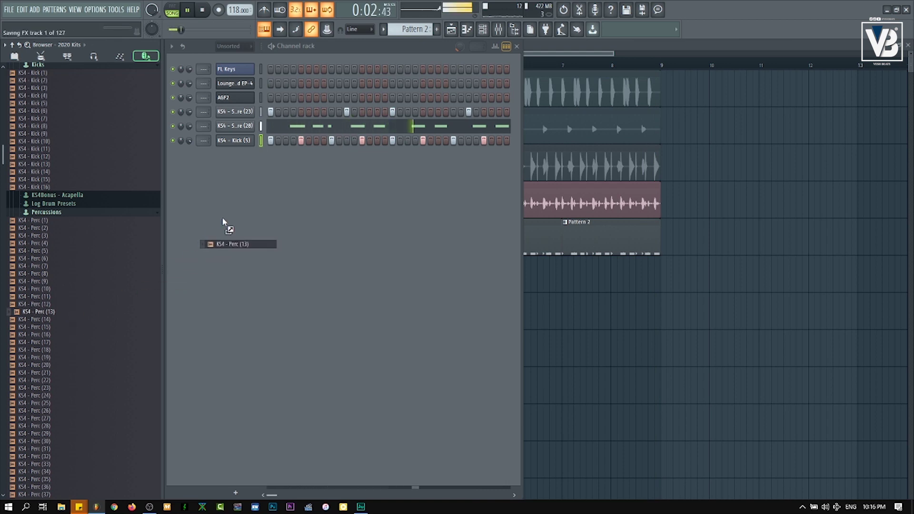
{"action": "left_click_drag", "start_coordinate": [222, 220], "coordinate": [223, 220]}
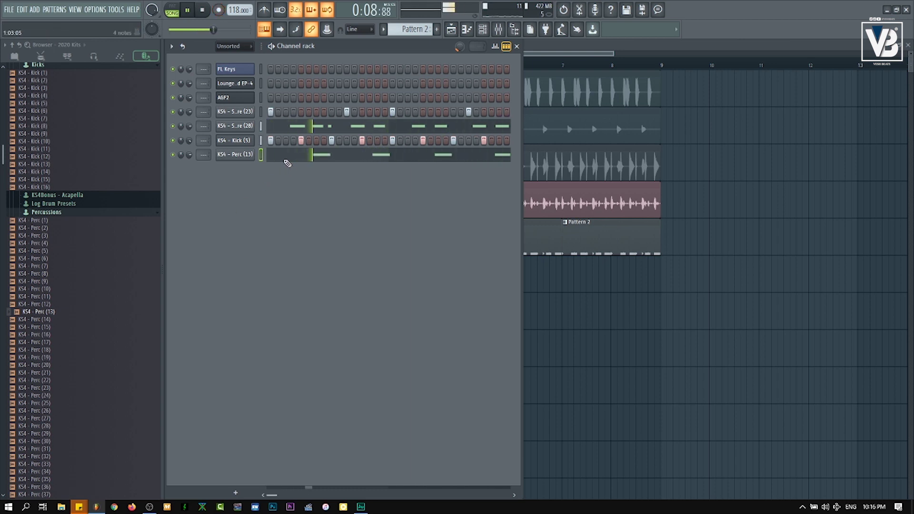
- Quantize the recorded KS4 - Perc (13) notes in the piano roll and return to the channel rack
{"action": "key", "text": "F7"}
{"action": "key", "text": "alt+q"}
{"action": "key", "text": "Return"}
{"action": "key", "text": "F7"}
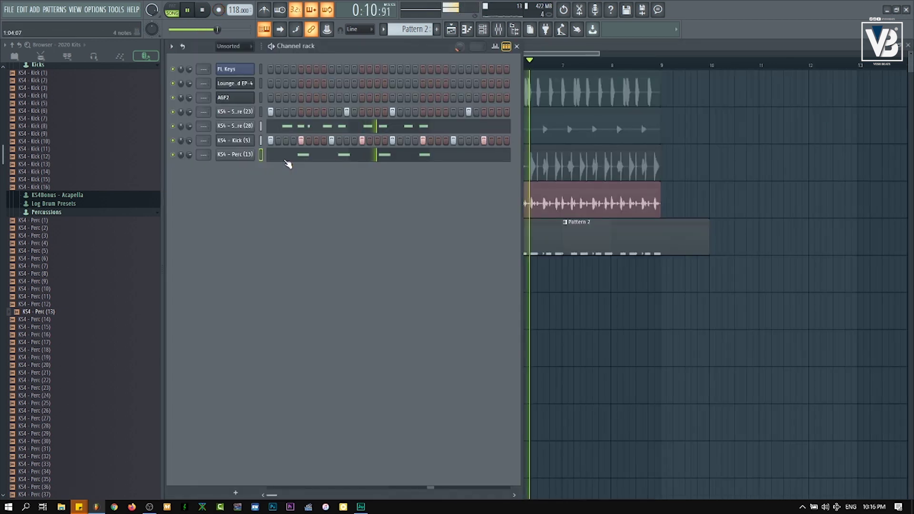
- Audition further samples in the Percussions folder and add KS4 - Perc (31) as a channel
{"action": "left_click", "coordinate": [66, 419]}
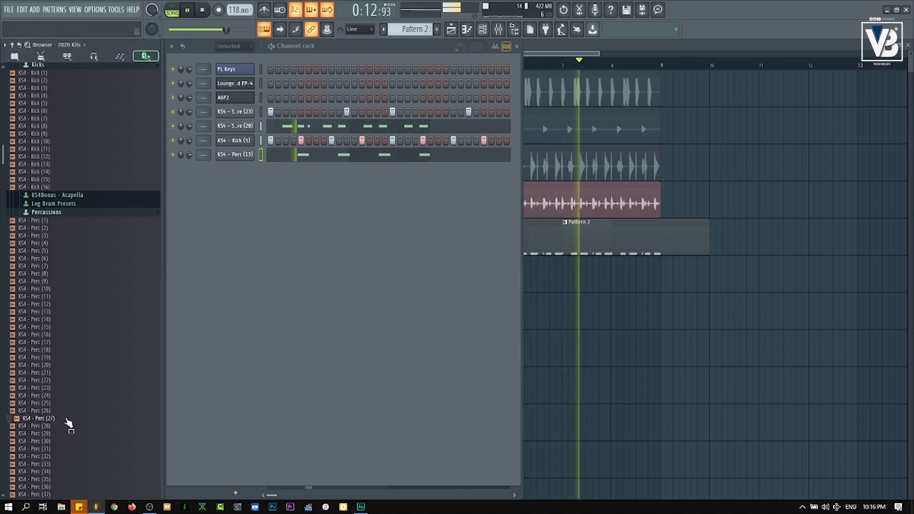
{"action": "left_click", "coordinate": [66, 449]}
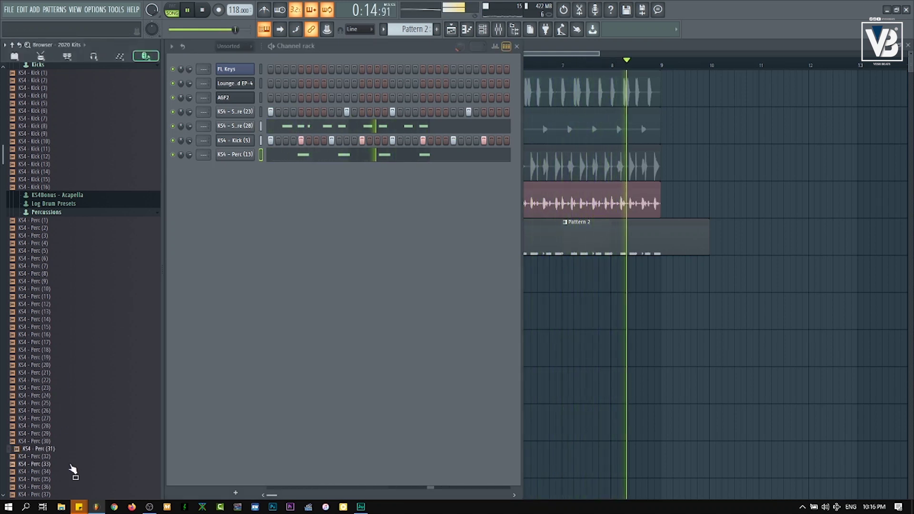
{"action": "left_click_drag", "start_coordinate": [70, 466], "coordinate": [238, 378]}
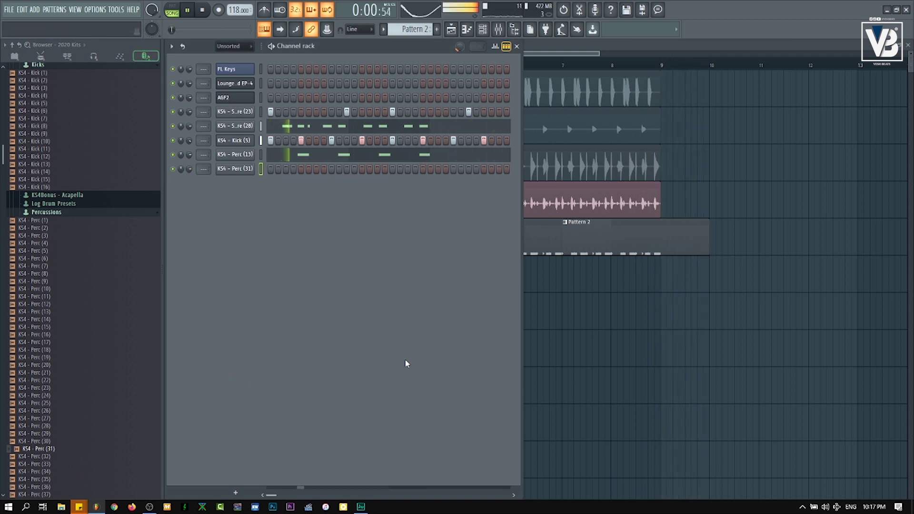
- Shorten the last KS4 - Perc (13) note to end at bar 3 and select all clips in the playlist
{"action": "left_click", "coordinate": [437, 154]}
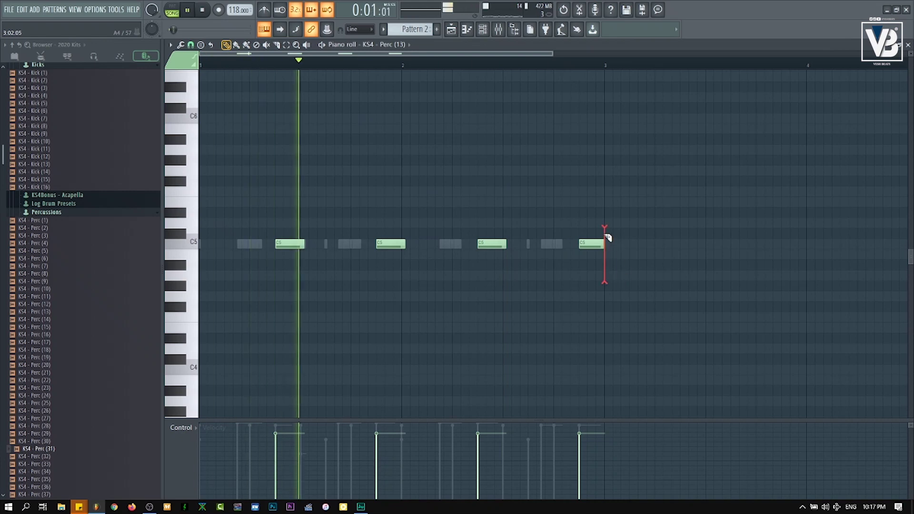
{"action": "key", "text": "F5"}
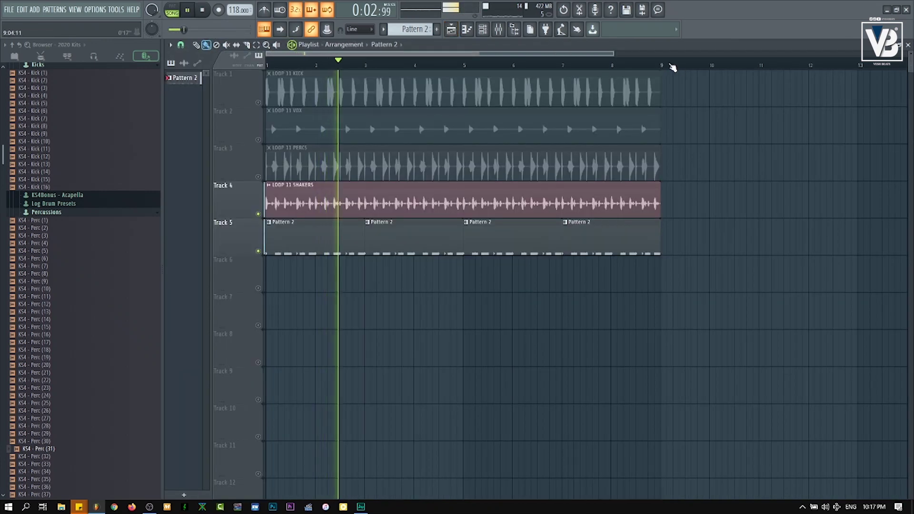
{"action": "key", "text": "ctrl+a"}
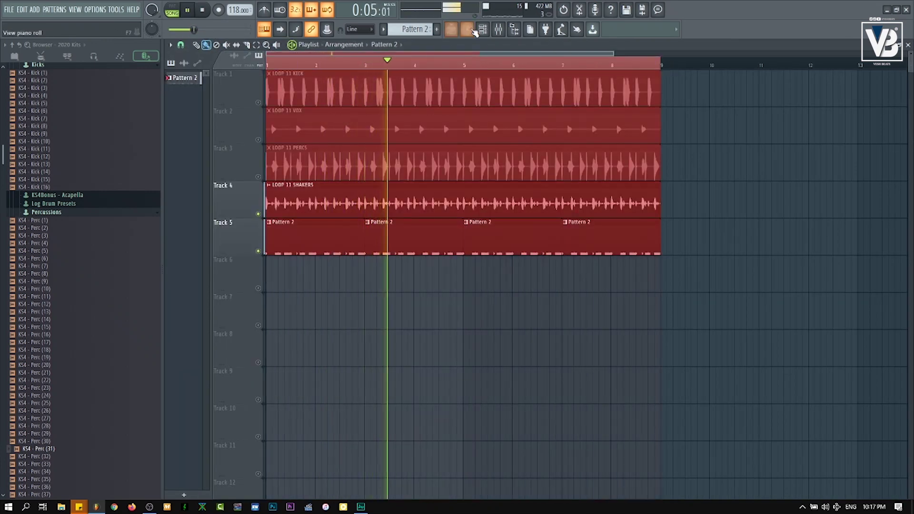
{"action": "left_click", "coordinate": [482, 30]}
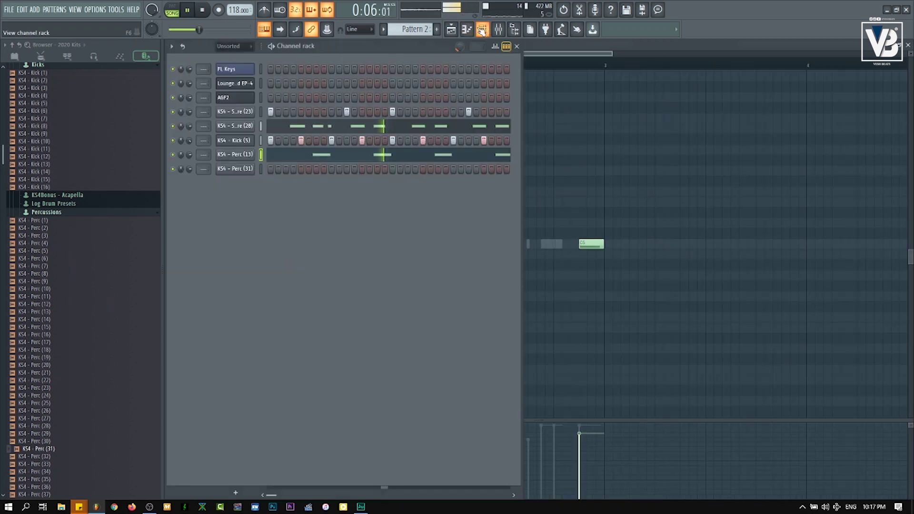
- Rehearse the KS4 - Perc (31) channel over the playing arrangement and record a four-note C5 part on it
{"action": "left_click", "coordinate": [260, 170]}
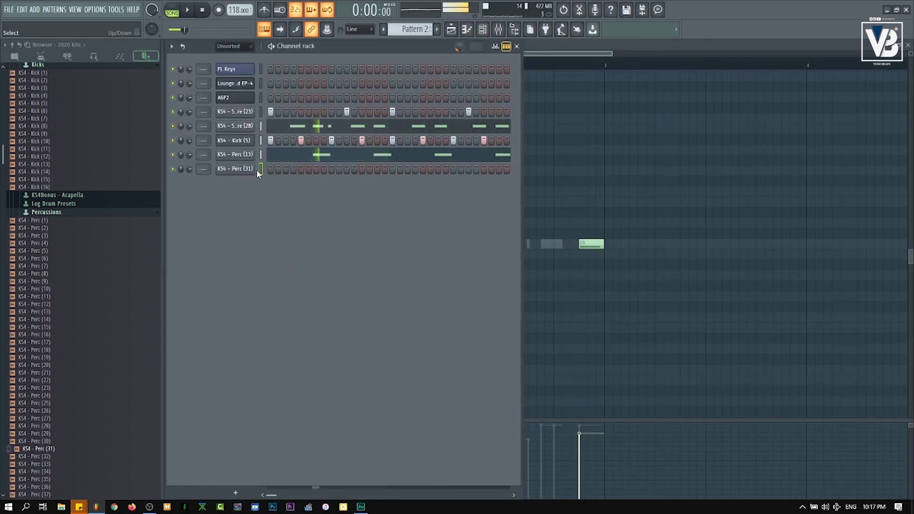
{"action": "key", "text": "space"}
{"action": "key", "text": "z"}
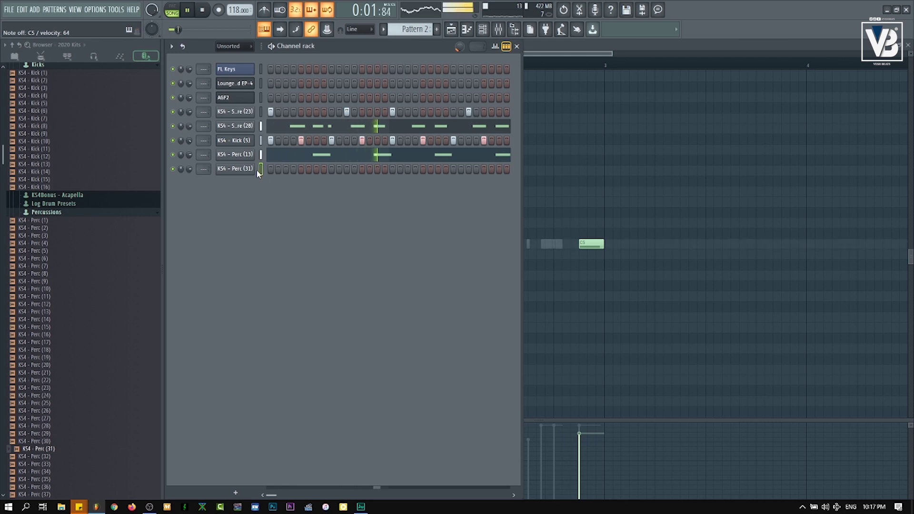
{"action": "key", "text": "r"}
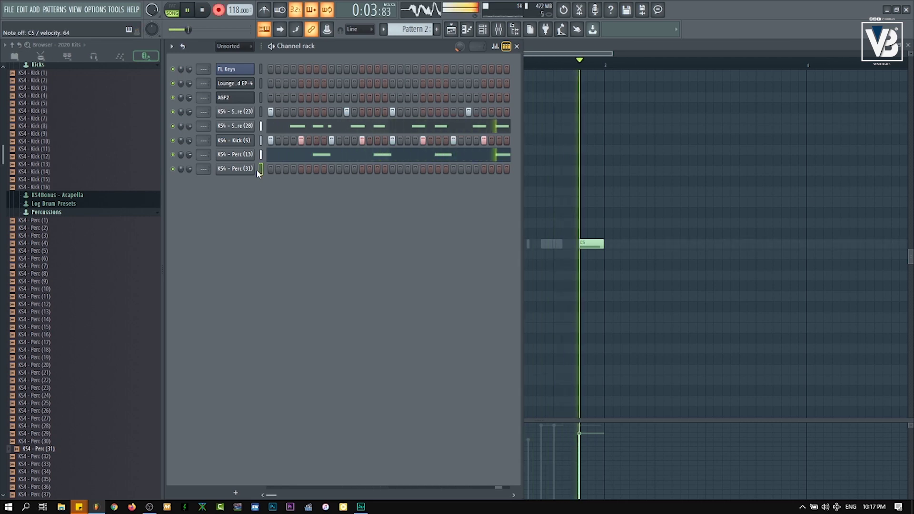
{"action": "key", "text": "z"}
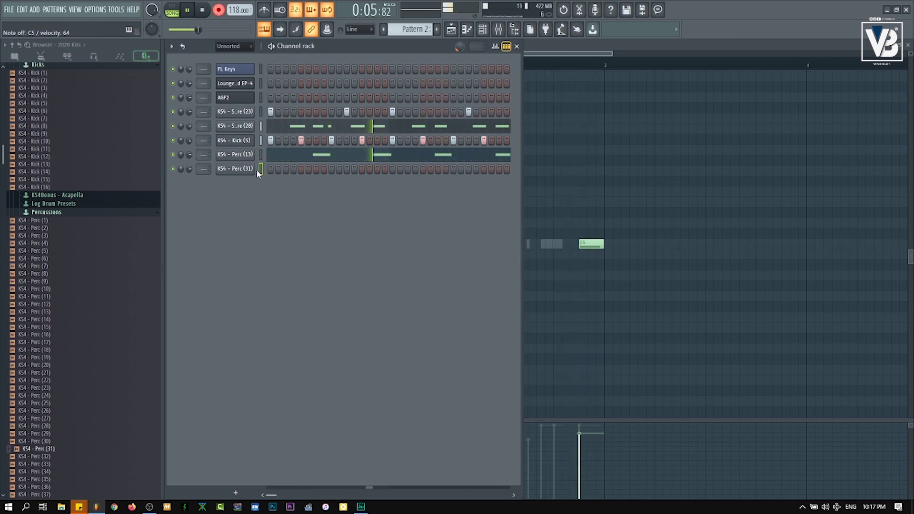
{"action": "key", "text": "r"}
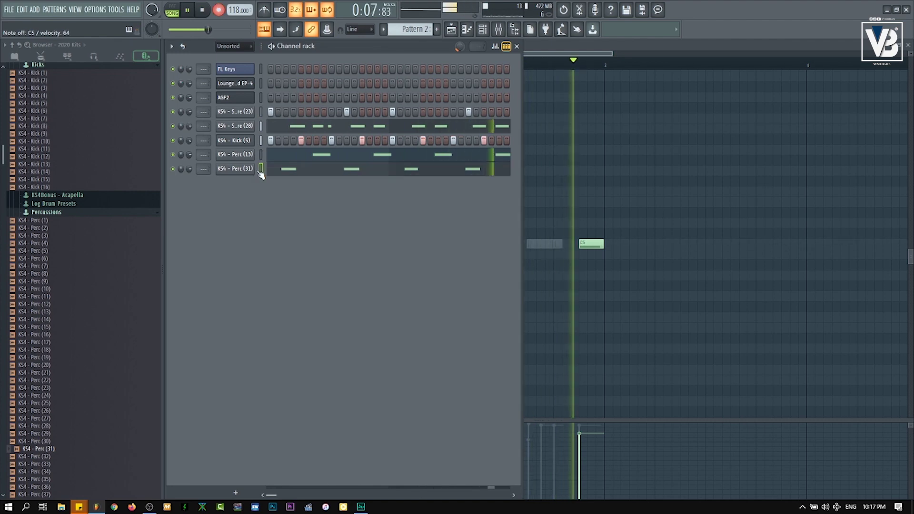
- Quantize the recorded KS4 - Perc (31) notes, stop playback and return to the channel rack
{"action": "left_click", "coordinate": [274, 172]}
{"action": "key", "text": "alt+r"}
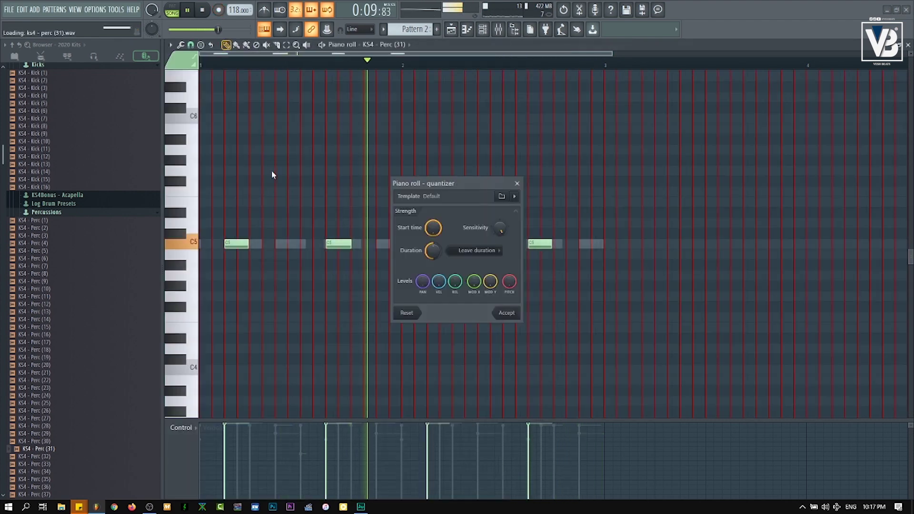
{"action": "key", "text": "Escape"}
{"action": "key", "text": "space"}
{"action": "key", "text": "F7"}
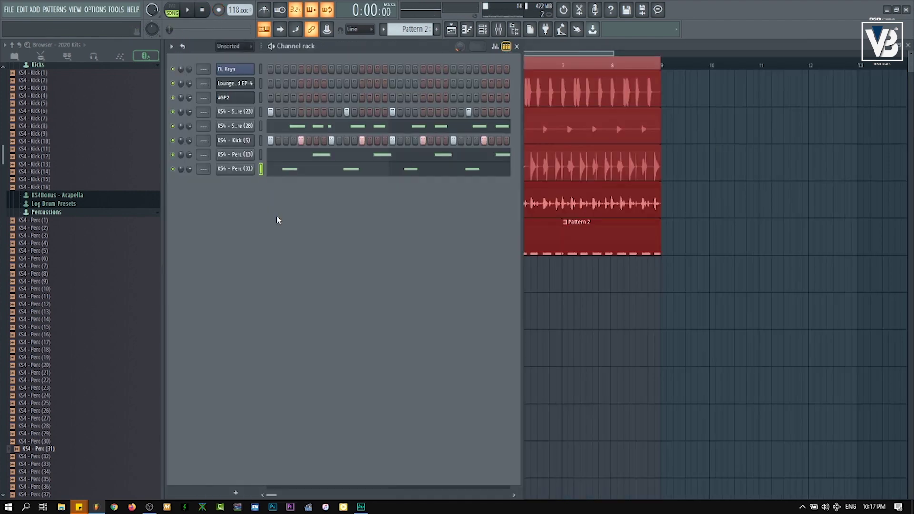
- View the KS4 - Perc (31) sampler settings and close the open windows except the channel rack
{"action": "left_click", "coordinate": [234, 169]}
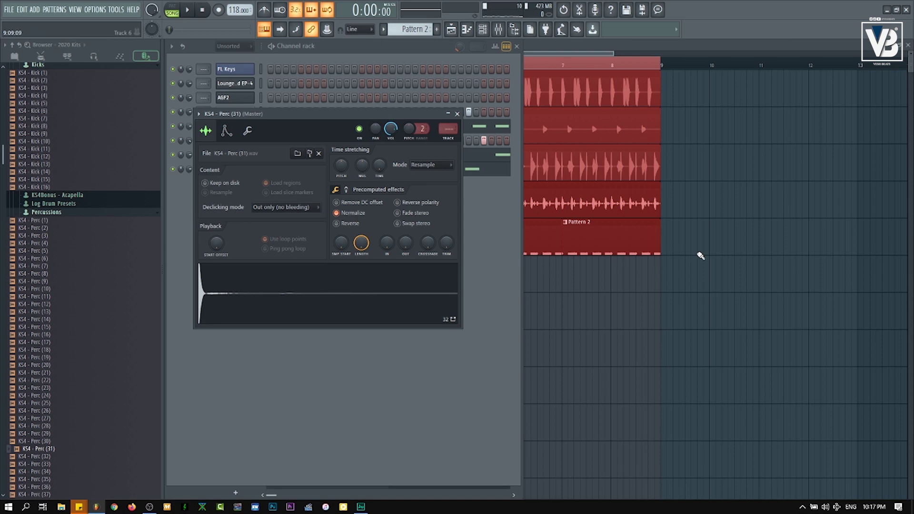
{"action": "key", "text": "F5"}
{"action": "key", "text": "F5"}
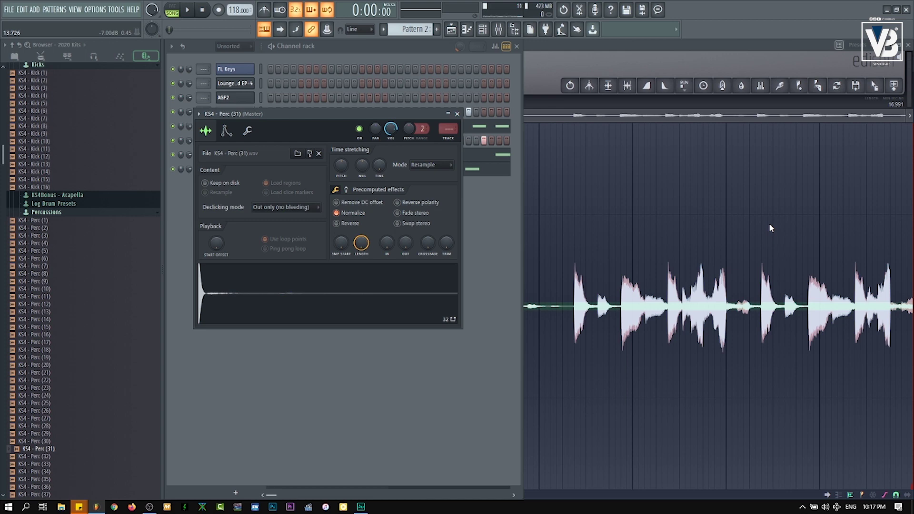
{"action": "key", "text": "ctrl+alt+h"}
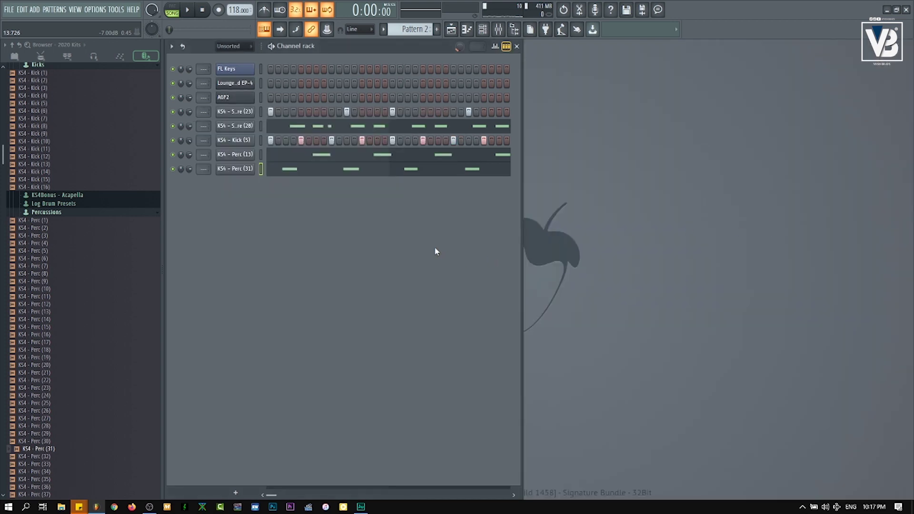
- Play the arrangement in a loop and record additional E4 hits on the KS4 - Perc (31) channel
{"action": "key", "text": "space"}
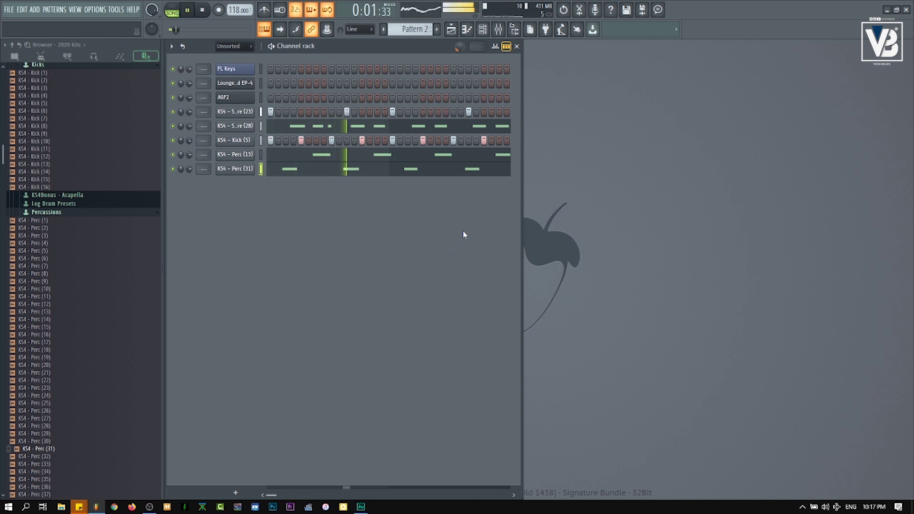
{"action": "left_click", "coordinate": [451, 31]}
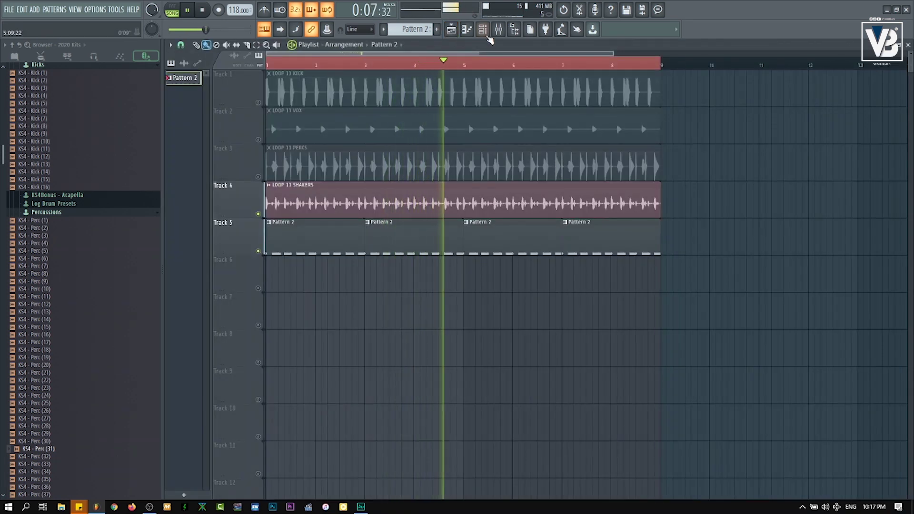
{"action": "left_click", "coordinate": [482, 29]}
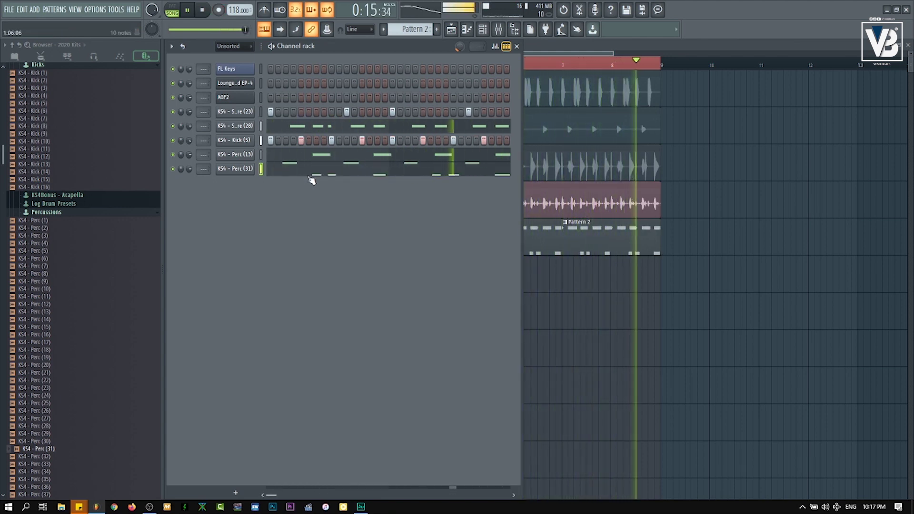
- Select and lower the velocities of the KS4 - Perc (31) E4 notes, and raise the sample's fade-out to about 28%
{"action": "left_click", "coordinate": [311, 172]}
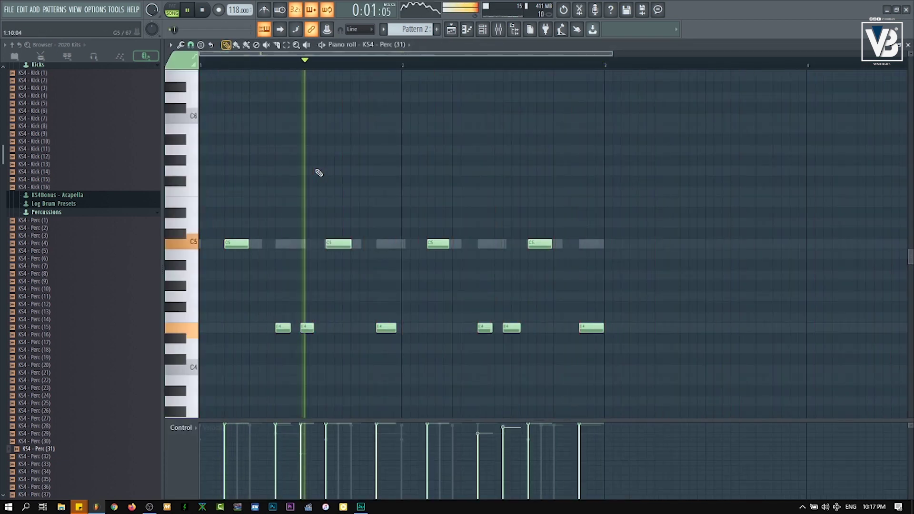
{"action": "left_click", "coordinate": [200, 329]}
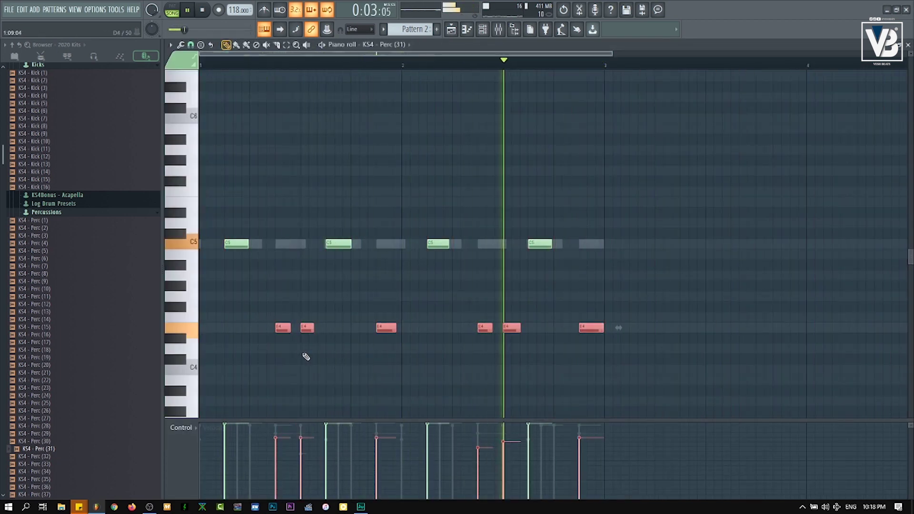
{"action": "key", "text": "F7"}
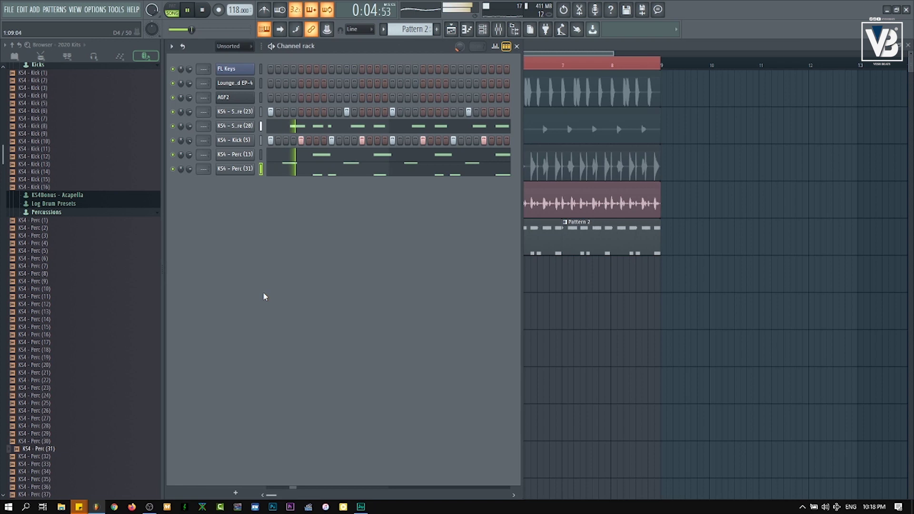
{"action": "left_click", "coordinate": [235, 171]}
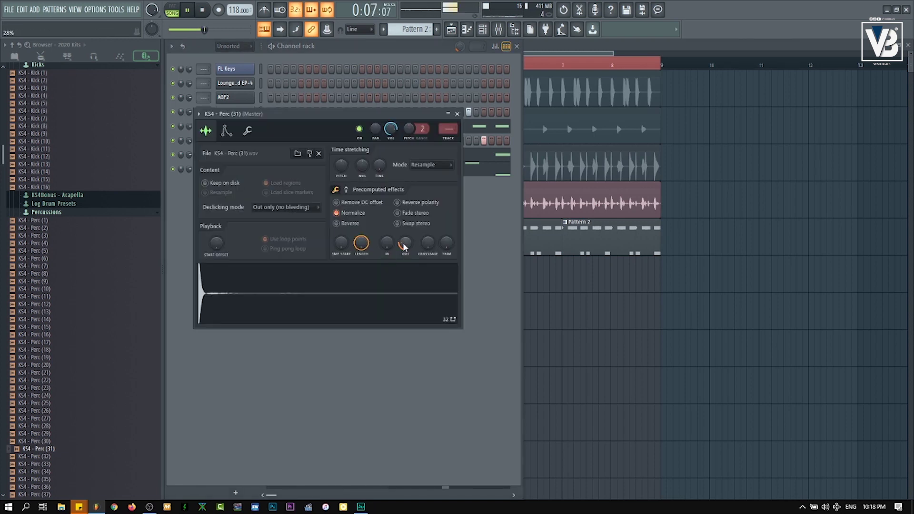
{"action": "key", "text": "Escape"}
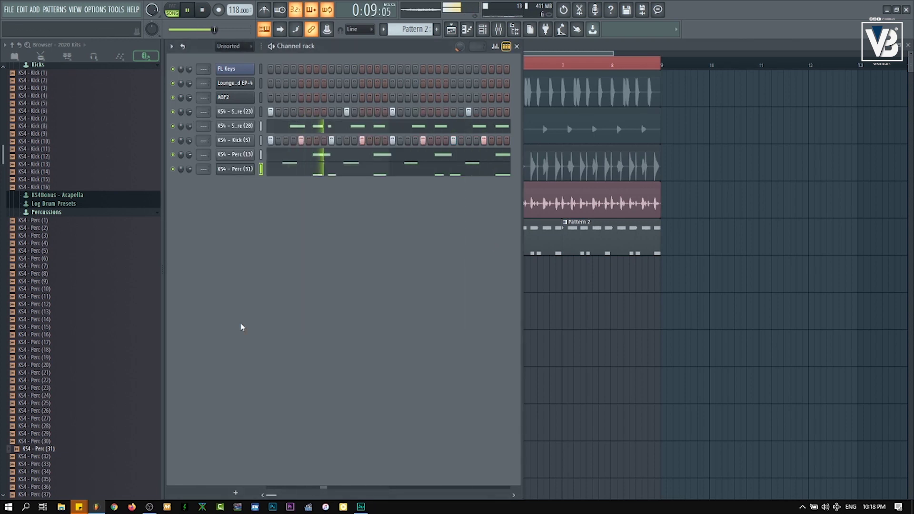
- Audition more samples further down the Percussions folder, add KS4 - Perc (65) as a channel and record a part on it
{"action": "scroll", "coordinate": [110, 372], "scroll_direction": "down", "scroll_amount": 10}
{"action": "left_click", "coordinate": [101, 388]}
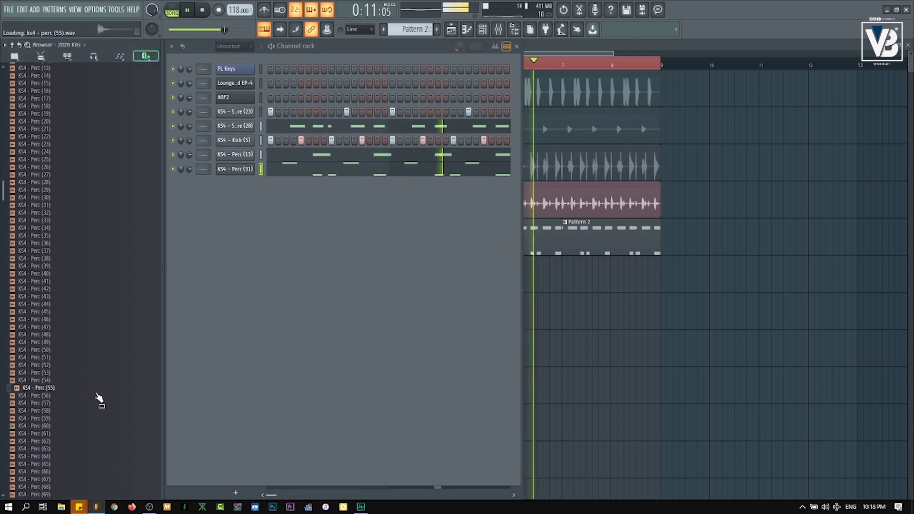
{"action": "left_click", "coordinate": [102, 433]}
{"action": "left_click", "coordinate": [102, 457]}
{"action": "left_click", "coordinate": [102, 463]}
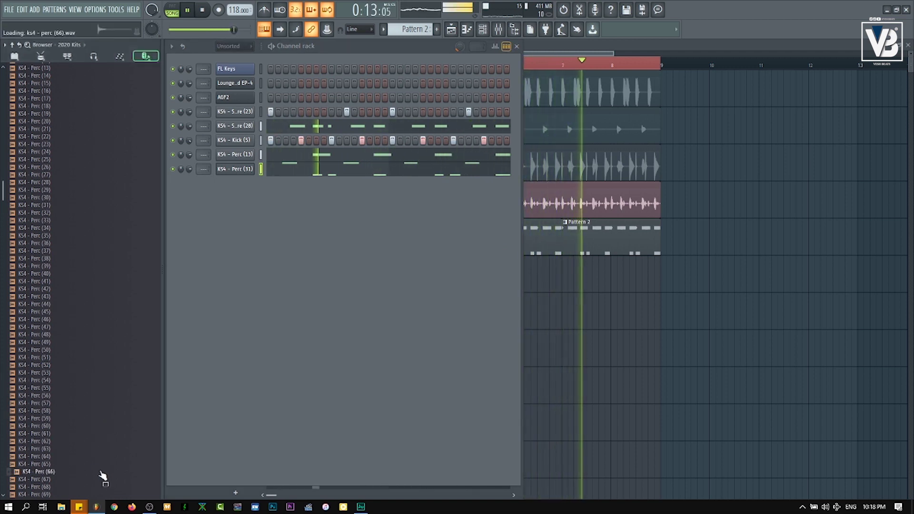
{"action": "left_click_drag", "start_coordinate": [105, 472], "coordinate": [218, 323]}
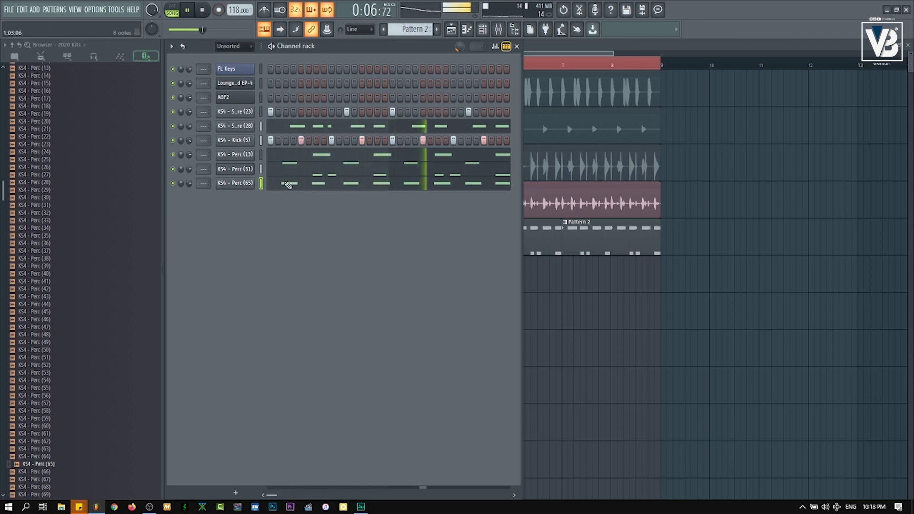
- Quantize the recorded KS4 - Perc (65) notes in the piano roll and return to the channel rack
{"action": "left_click", "coordinate": [288, 185]}
{"action": "key", "text": "alt+q"}
{"action": "key", "text": "Return"}
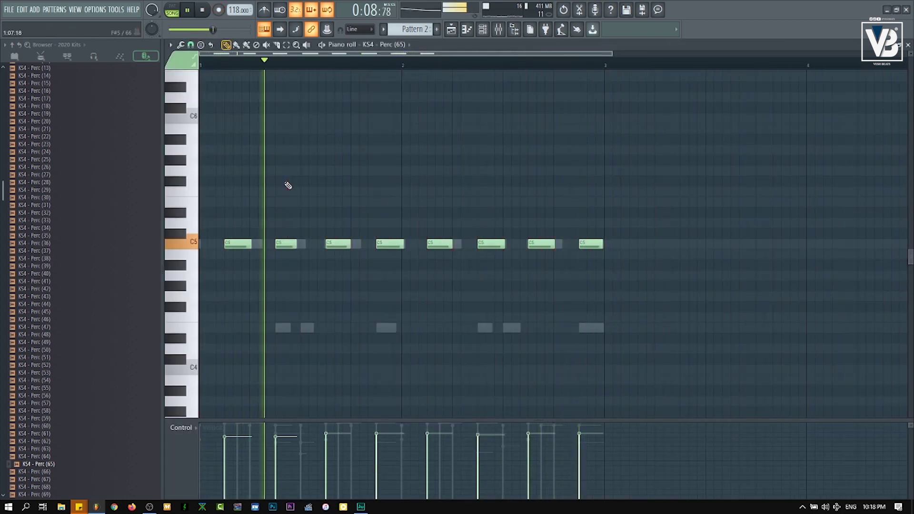
{"action": "key", "text": "F7"}
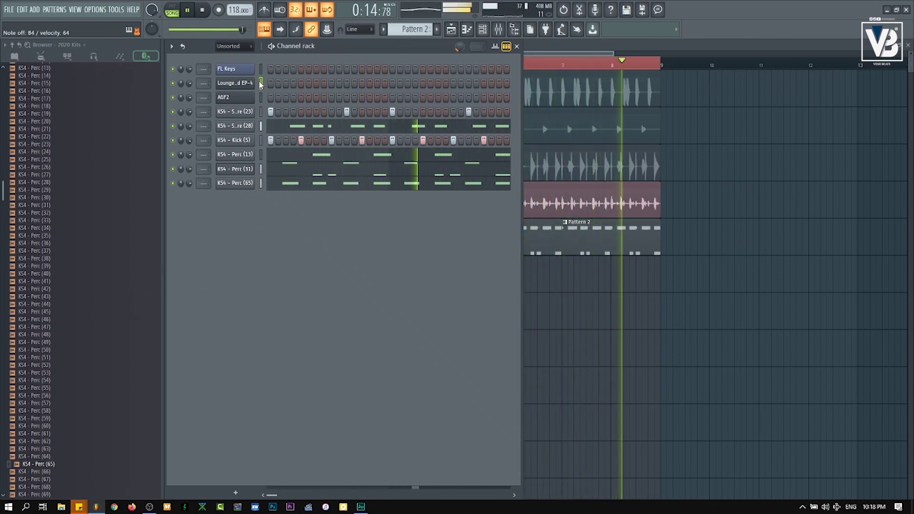
- Load the 29 - Felty Rhodes program on the Lounge Lizard EP-4 channel
{"action": "left_click", "coordinate": [234, 83]}
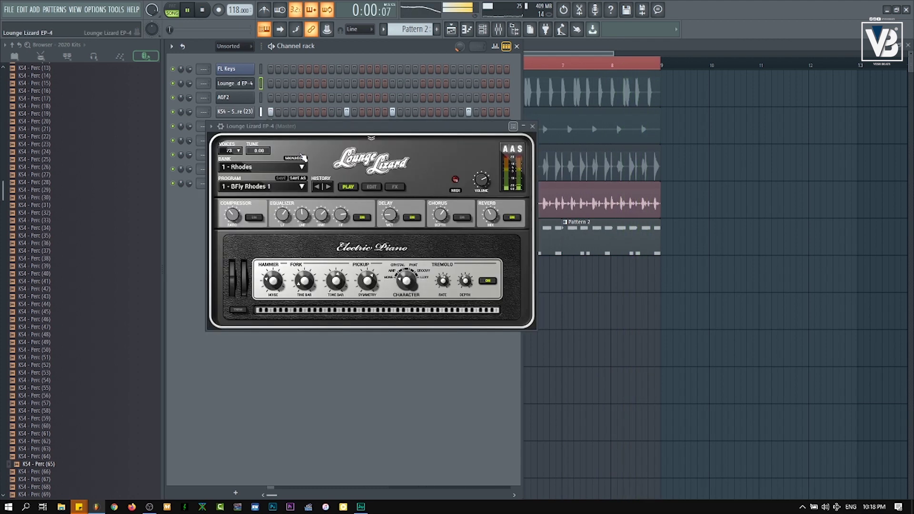
{"action": "left_click", "coordinate": [276, 189]}
{"action": "scroll", "coordinate": [270, 261], "scroll_direction": "down", "scroll_amount": 6}
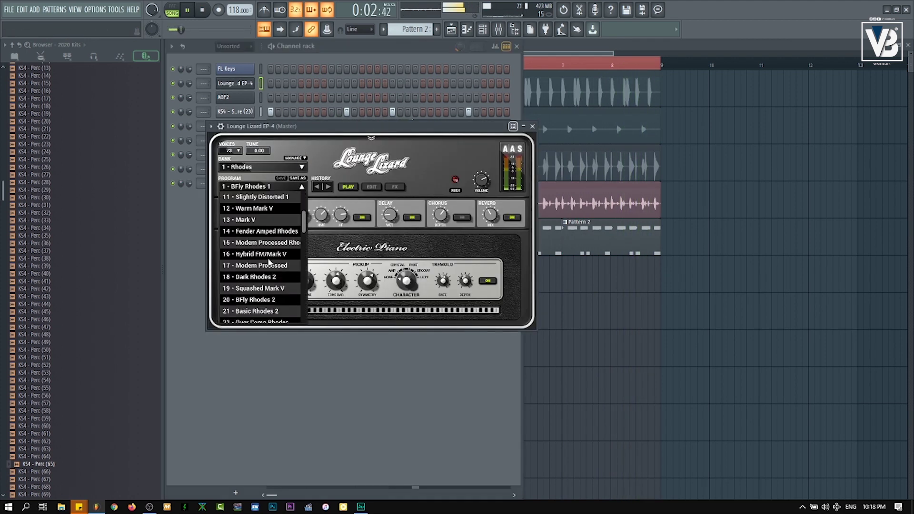
{"action": "left_click", "coordinate": [269, 260]}
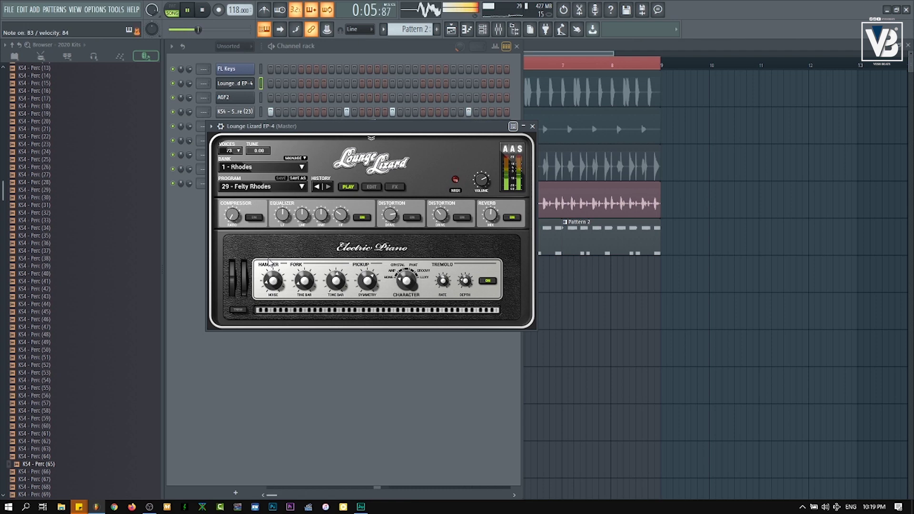
- Record a sustained Lounge Lizard chord of A3, D4, F4, A4 and C5 into Pattern 3 over the looping arrangement
{"action": "left_click", "coordinate": [612, 346]}
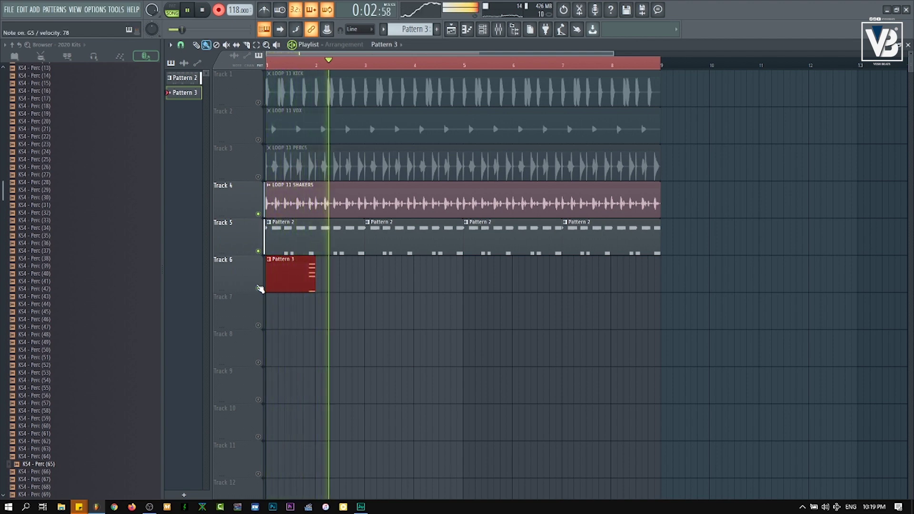
{"action": "key", "text": "space"}
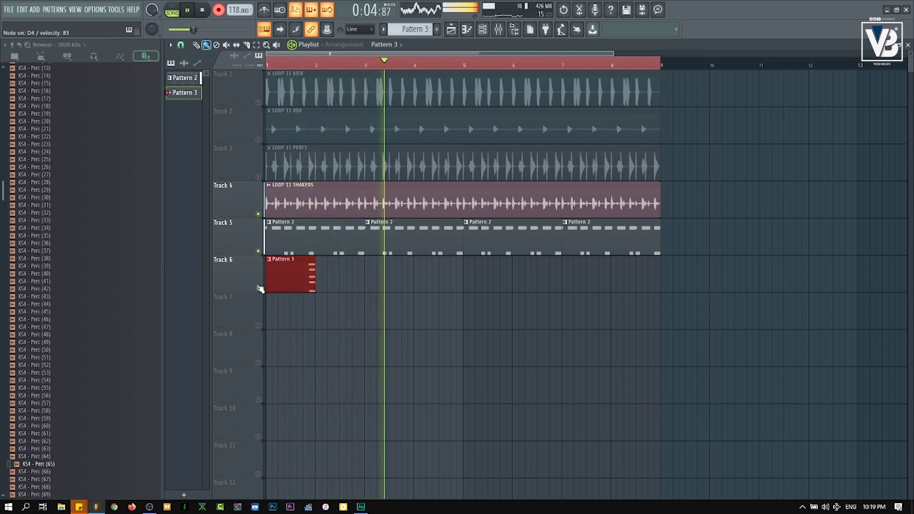
{"action": "key", "text": "space"}
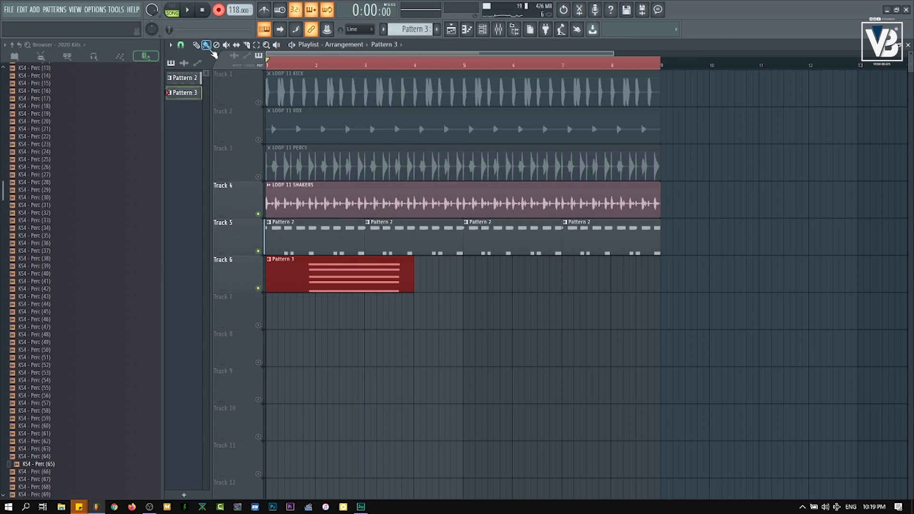
- Open the Pattern 3 clip on Track 6 in the piano roll and quantize the recorded chord
{"action": "double_click", "coordinate": [291, 285]}
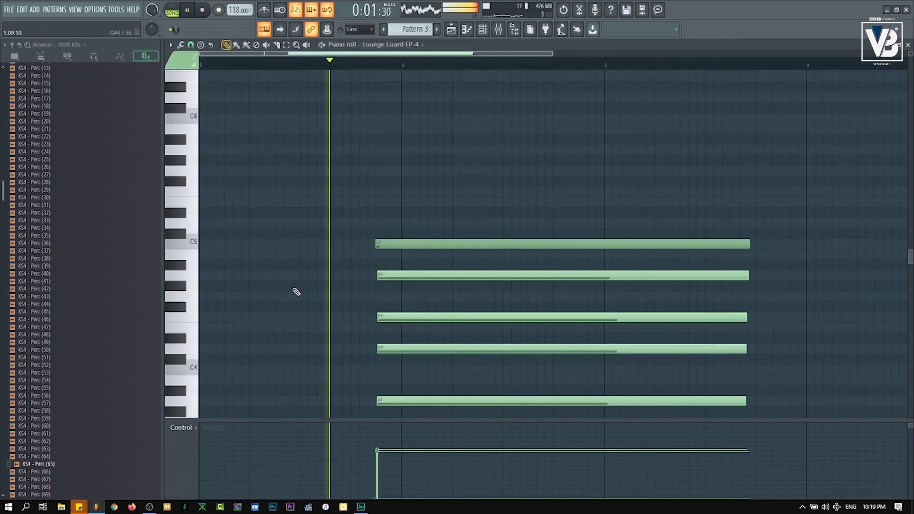
{"action": "key", "text": "alt+q"}
{"action": "key", "text": "Return"}
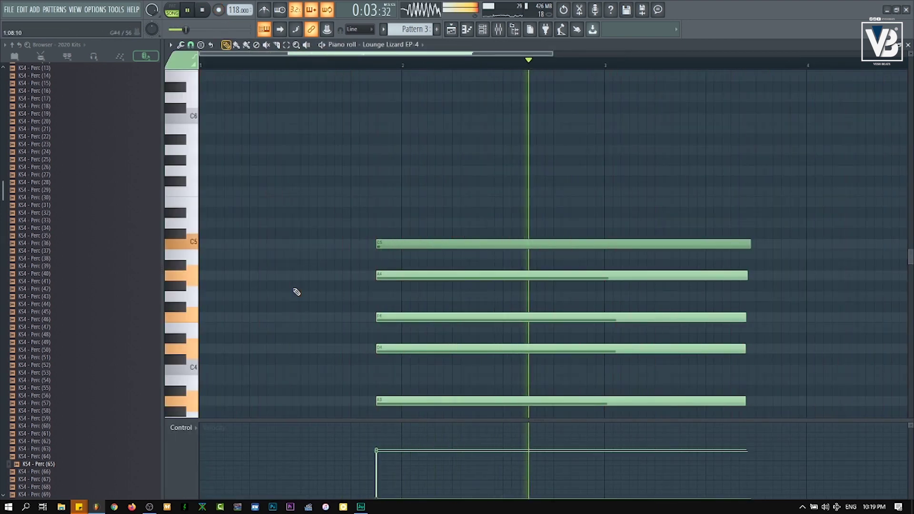
{"action": "scroll", "coordinate": [408, 296], "scroll_direction": "down", "scroll_amount": 3}
{"action": "scroll", "coordinate": [409, 291], "scroll_direction": "down", "scroll_amount": 3}
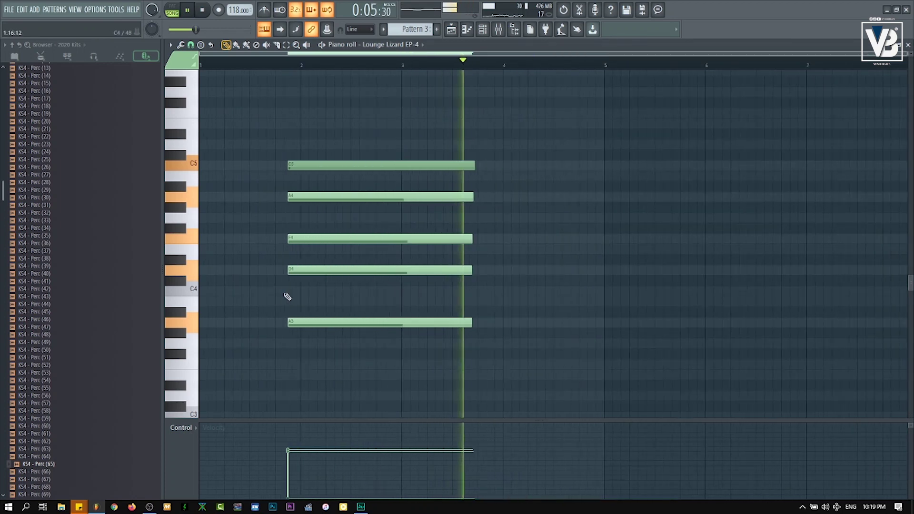
- Play back the chord, add a G3 bass note of equal length after it, and move it to start at 3.15.00
{"action": "key", "text": "space"}
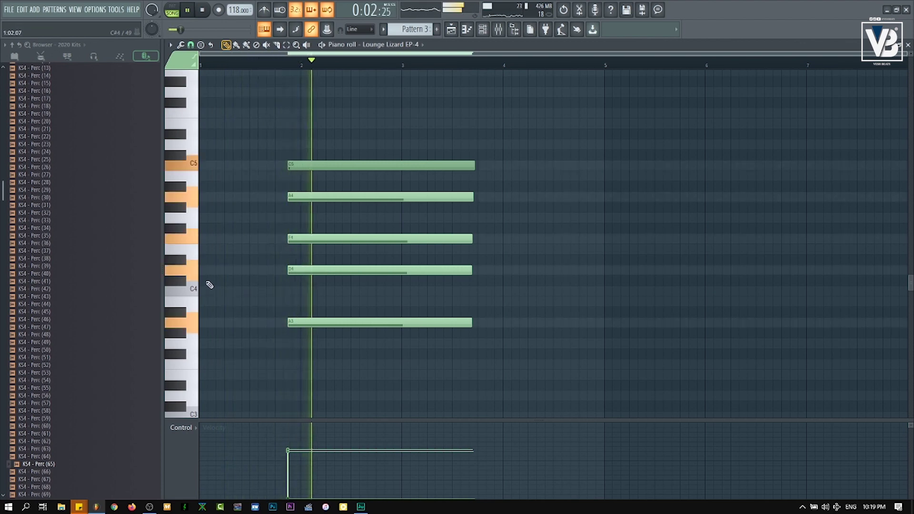
{"action": "key", "text": "space"}
{"action": "left_click", "coordinate": [199, 276]}
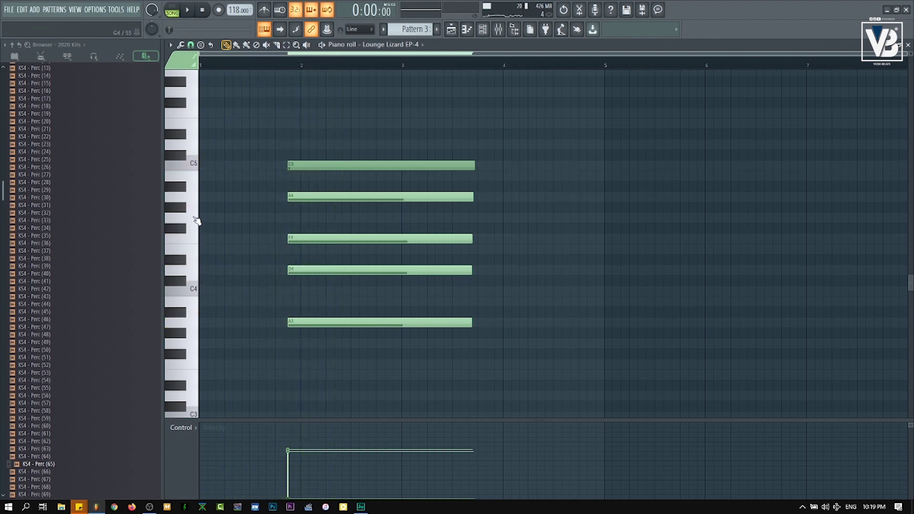
{"action": "key", "text": "space"}
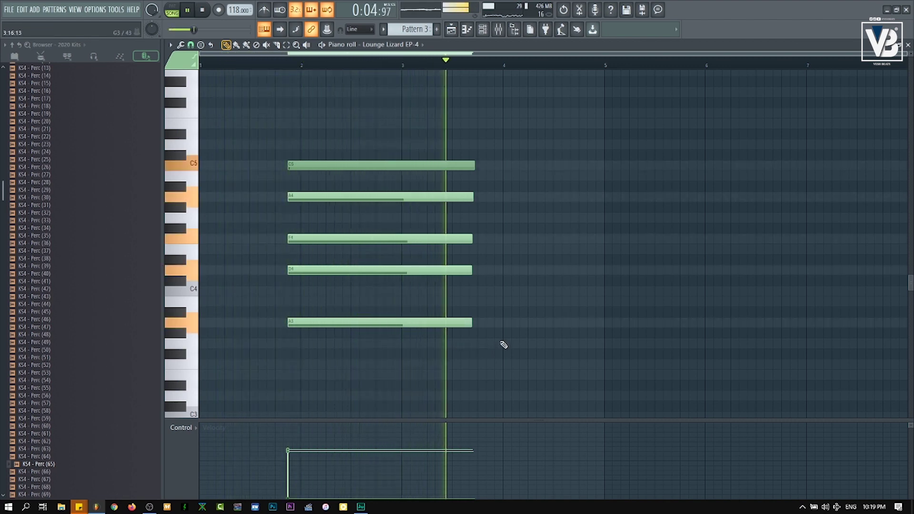
{"action": "key", "text": "space"}
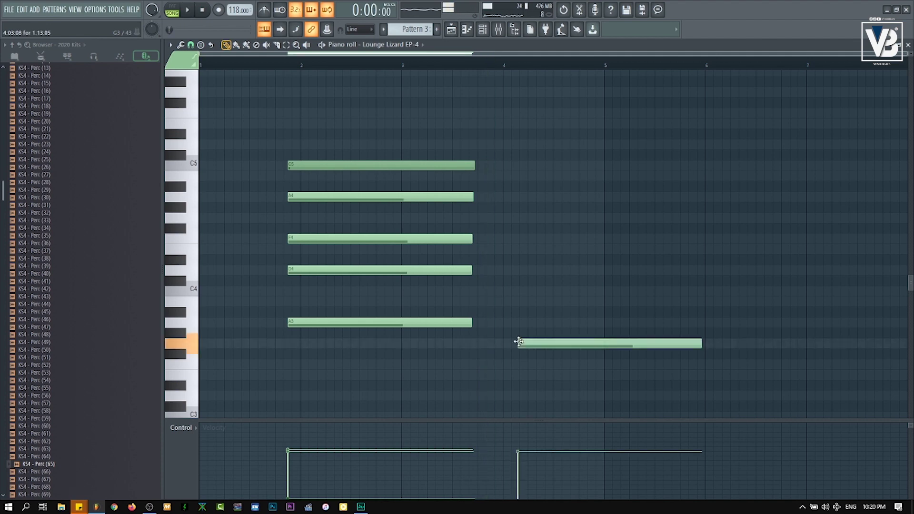
{"action": "key", "text": "space"}
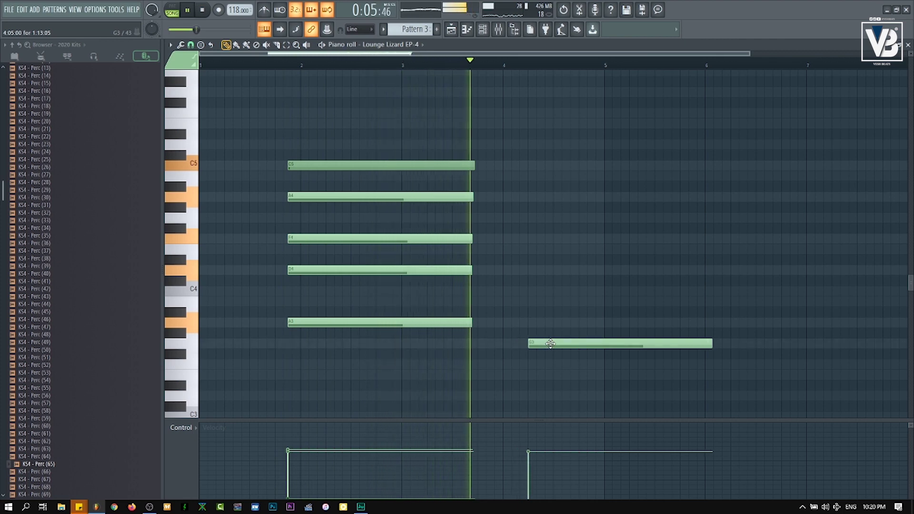
{"action": "left_click_drag", "start_coordinate": [518, 339], "coordinate": [508, 341]}
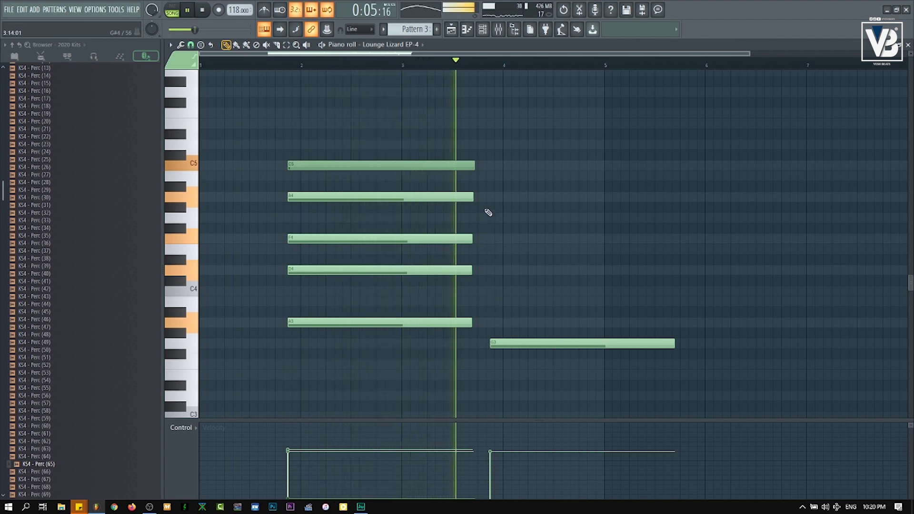
- Build the second chord above the G3 note by adding A4, C5, E5 and E4 notes of the same length
{"action": "key", "text": "space"}
{"action": "mouse_move", "coordinate": [492, 188]}
{"action": "left_mouse_down"}
{"action": "mouse_move", "coordinate": [489, 209]}
{"action": "mouse_move", "coordinate": [491, 196]}
{"action": "left_mouse_up"}
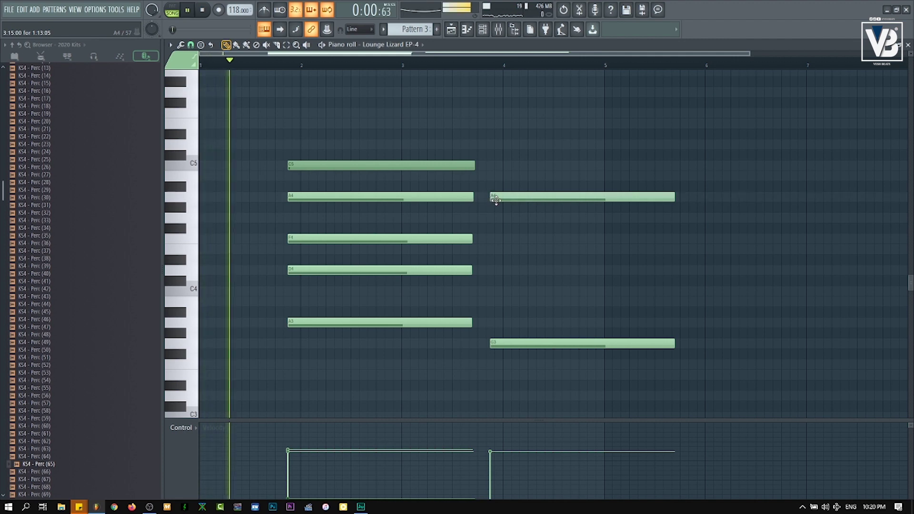
{"action": "left_click", "coordinate": [492, 166]}
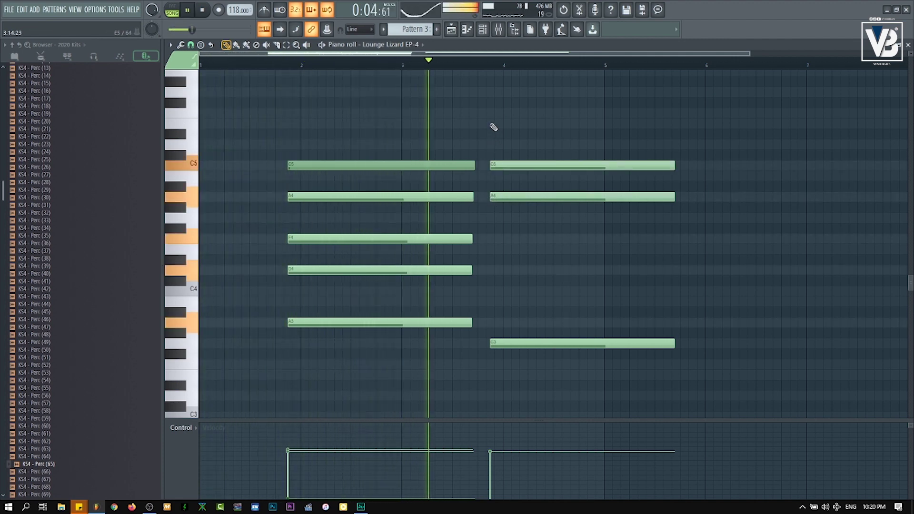
{"action": "left_click", "coordinate": [493, 123]}
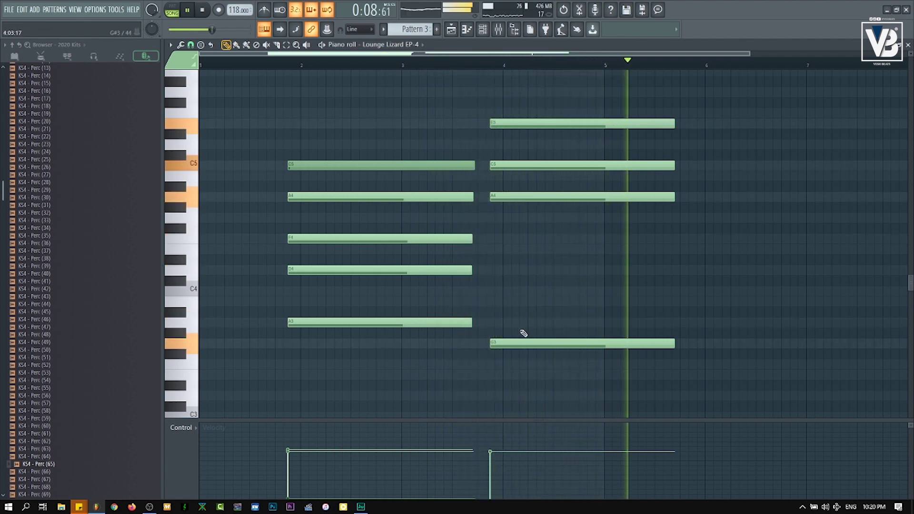
{"action": "left_click", "coordinate": [493, 270]}
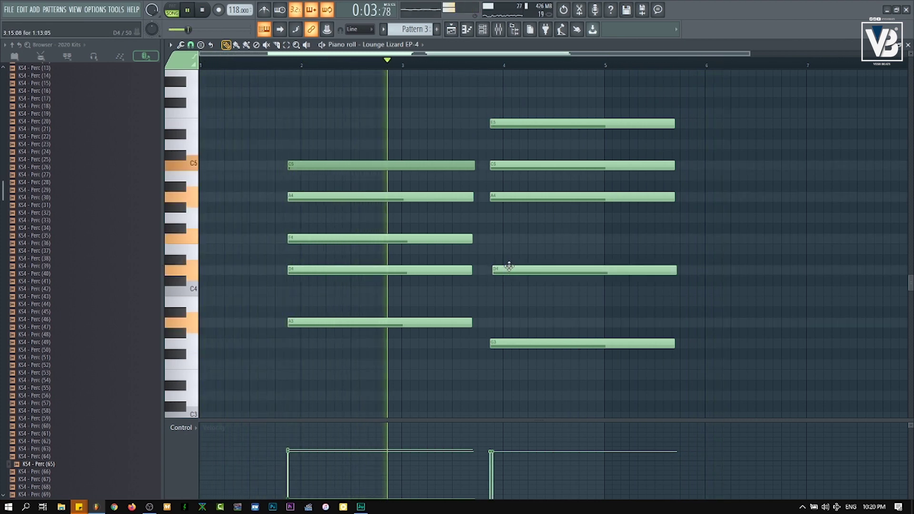
{"action": "left_click_drag", "start_coordinate": [507, 269], "coordinate": [506, 238]}
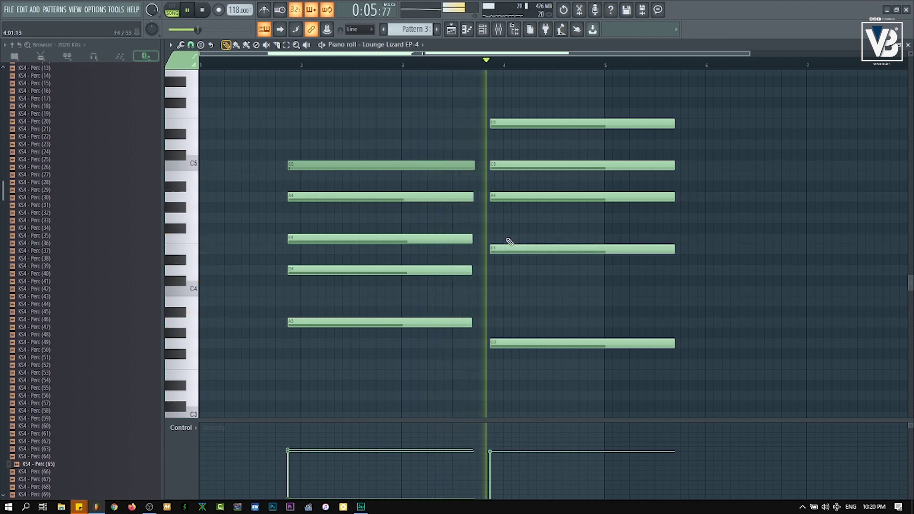
{"action": "left_click", "coordinate": [530, 122]}
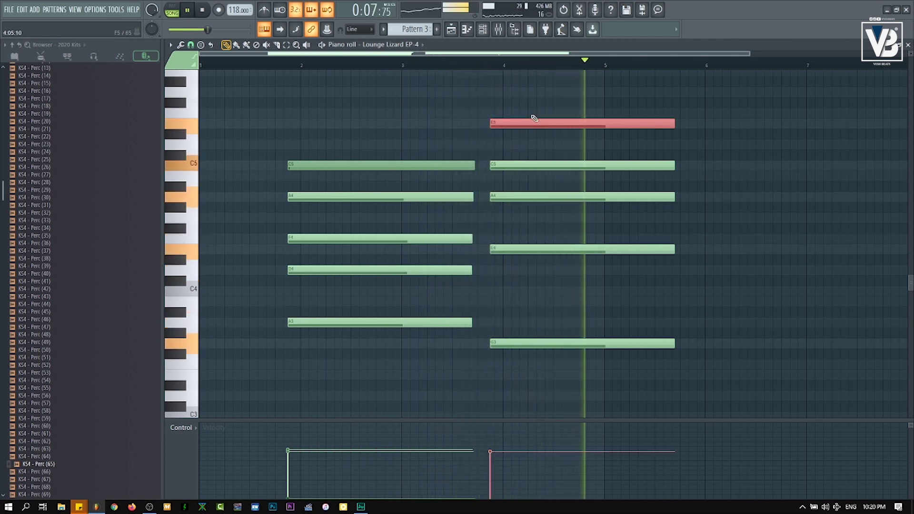
{"action": "right_click", "coordinate": [532, 122]}
{"action": "key", "text": "ctrl+z"}
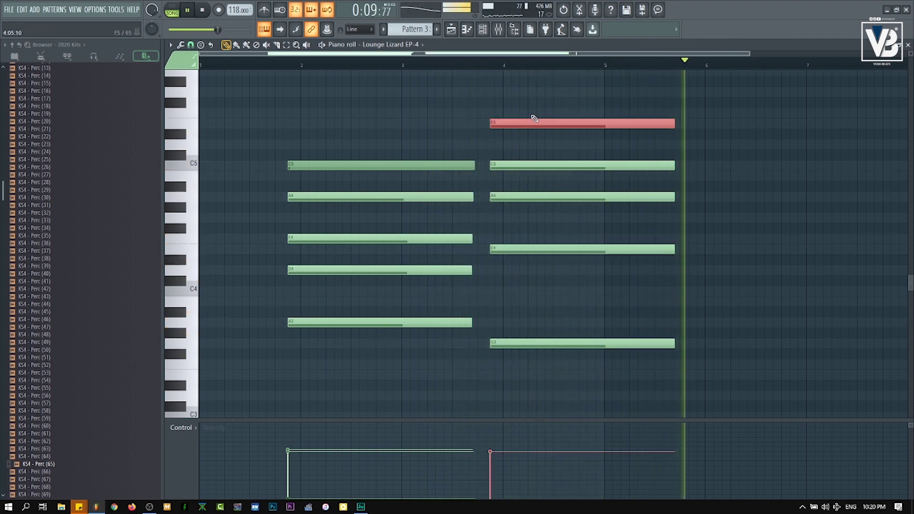
{"action": "left_click", "coordinate": [539, 104]}
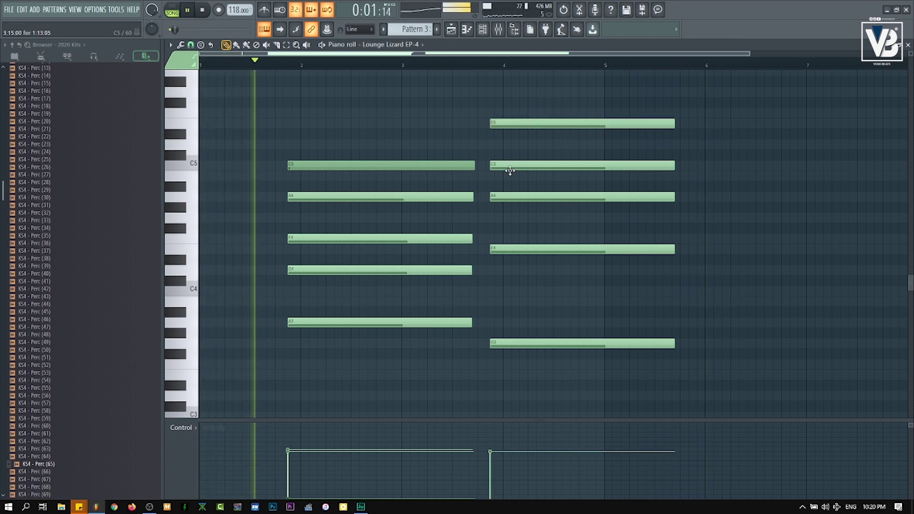
- Move the second chord's A4 note down to G4 and transpose both chords down three semitones
{"action": "left_click_drag", "start_coordinate": [512, 199], "coordinate": [512, 222]}
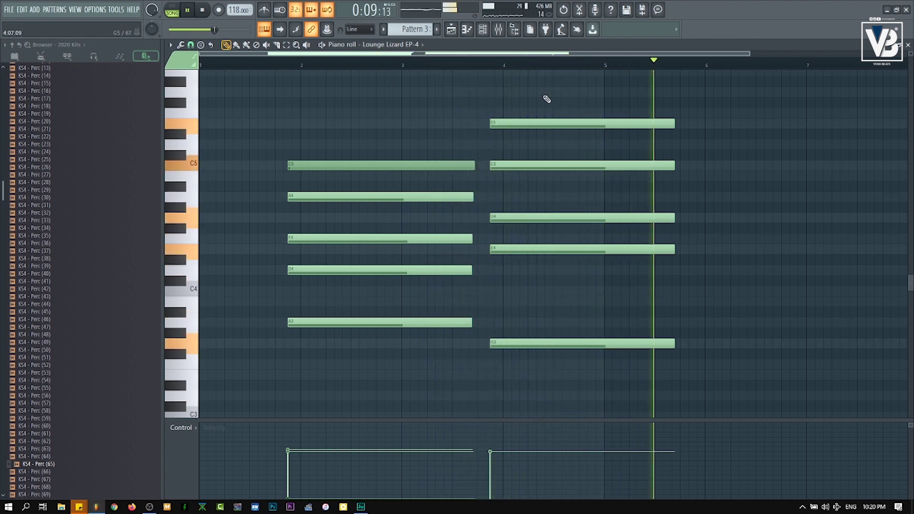
{"action": "key", "text": "ctrl+Down"}
{"action": "key", "text": "ctrl+Down"}
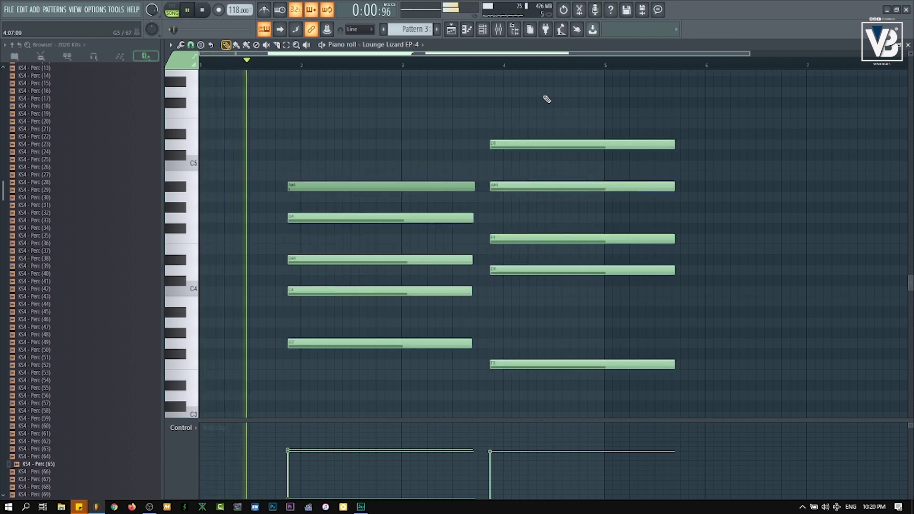
{"action": "key", "text": "ctrl+Down"}
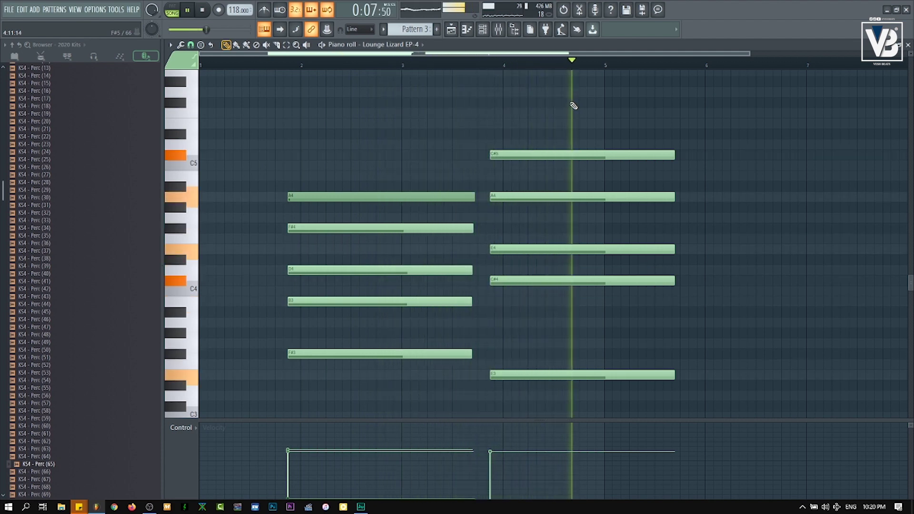
- Reopen Pattern 3 from the playlist and duplicate both chords four bars later, with the first copied chord starting at 5.15.00
{"action": "left_click", "coordinate": [483, 29]}
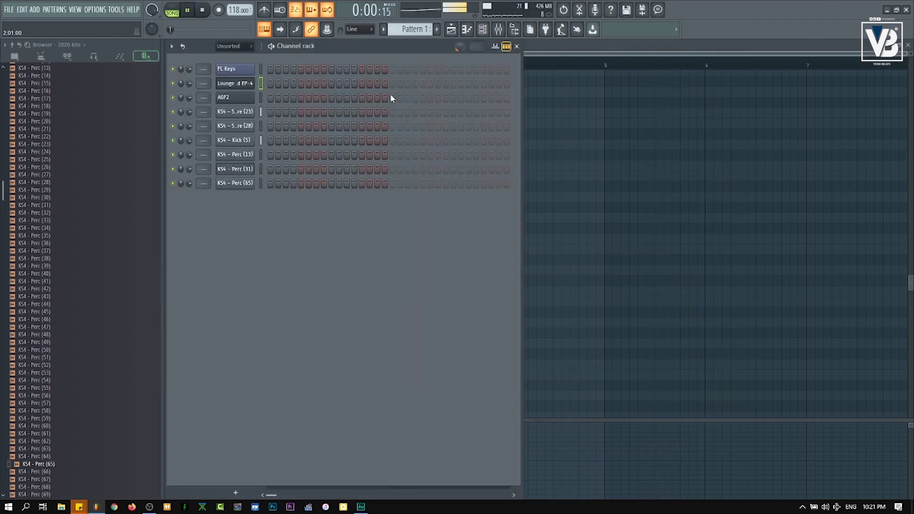
{"action": "left_click", "coordinate": [451, 29]}
{"action": "left_click", "coordinate": [462, 277]}
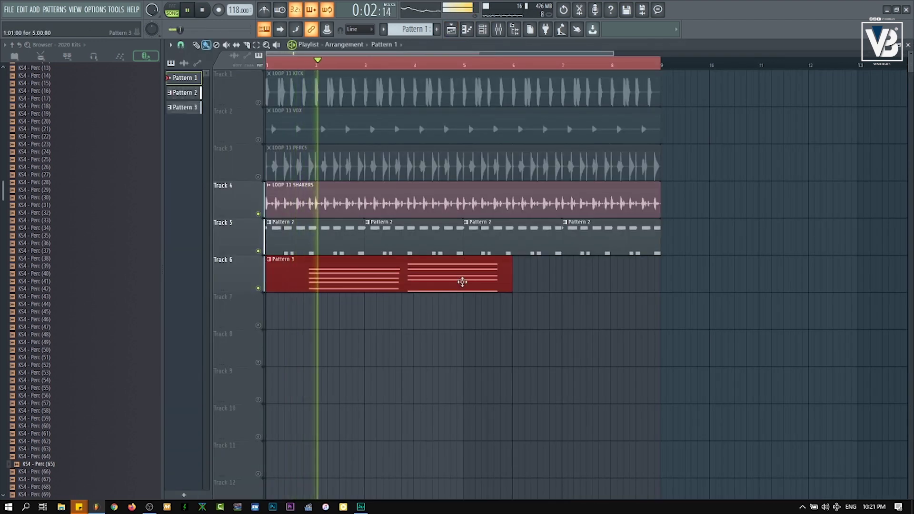
{"action": "double_click", "coordinate": [497, 283]}
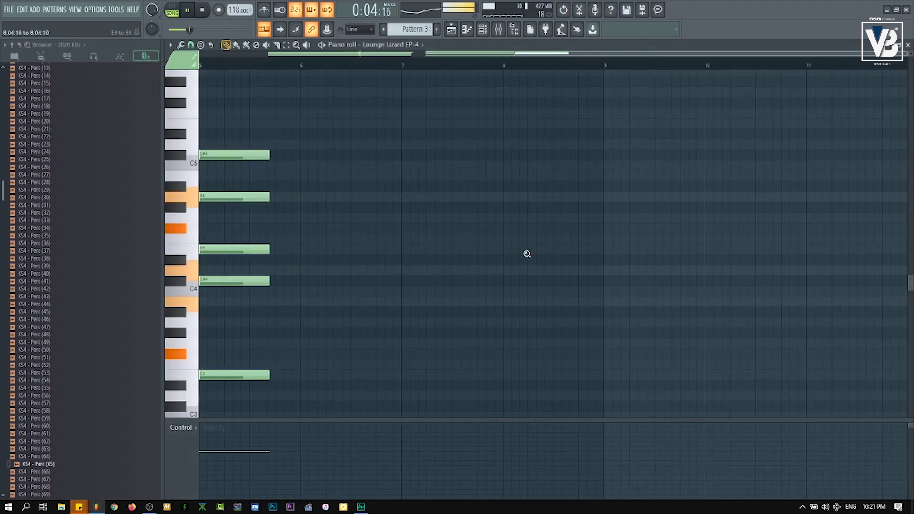
{"action": "left_click_drag", "start_coordinate": [672, 97], "coordinate": [353, 383]}
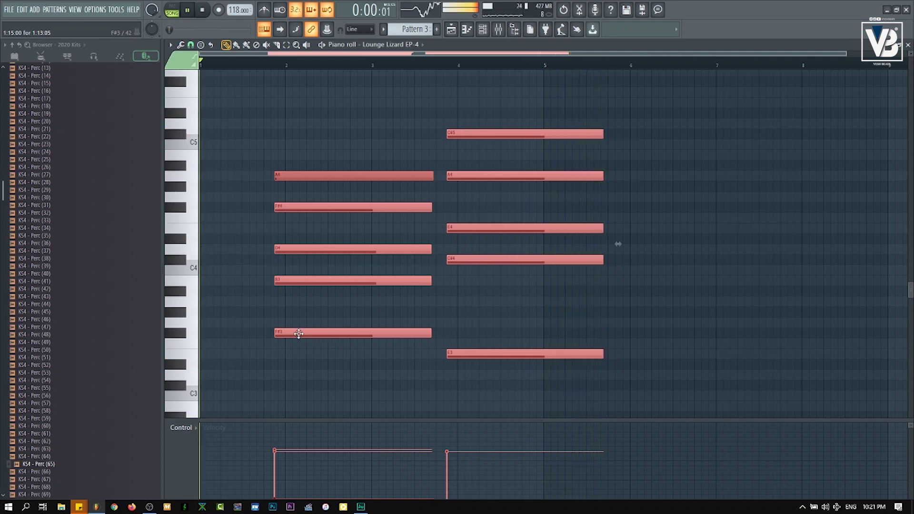
{"action": "left_click_drag", "start_coordinate": [298, 332], "coordinate": [638, 333]}
{"action": "scroll", "coordinate": [639, 333], "scroll_direction": "up", "scroll_amount": 3}
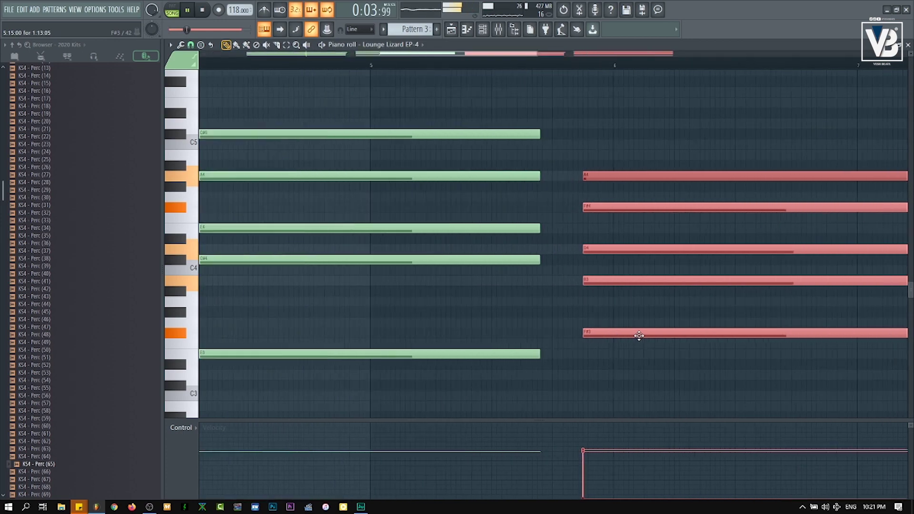
{"action": "scroll", "coordinate": [624, 336], "scroll_direction": "down", "scroll_amount": 4}
- Bring up the channel rack for Pattern 3 and hide the playlist behind it
{"action": "key", "text": "F7"}
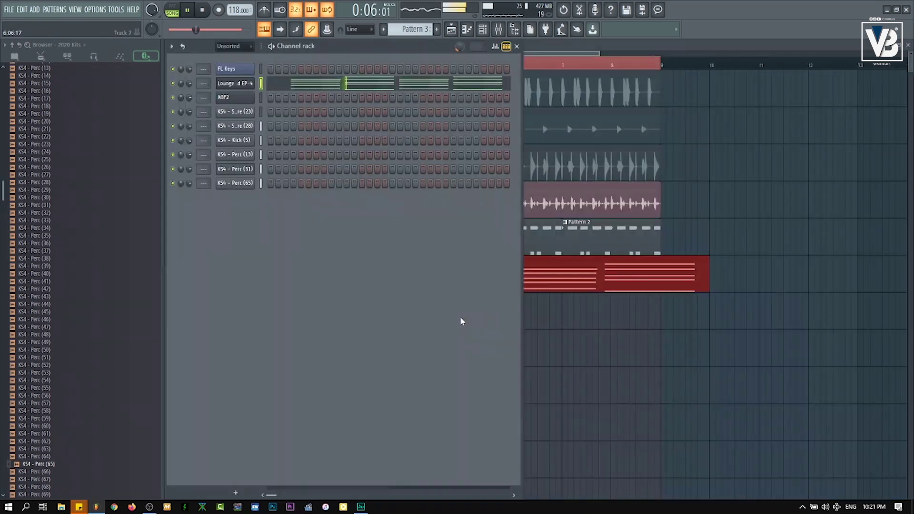
{"action": "key", "text": "F5"}
{"action": "key", "text": "F5"}
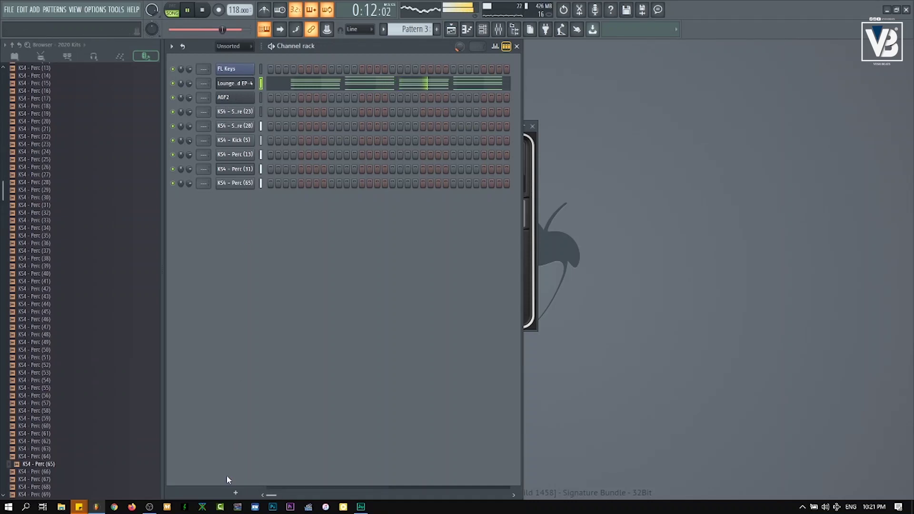
- Add the Purity instrument as a new channel, stop playback and open its Brass preset category
{"action": "left_click", "coordinate": [235, 494]}
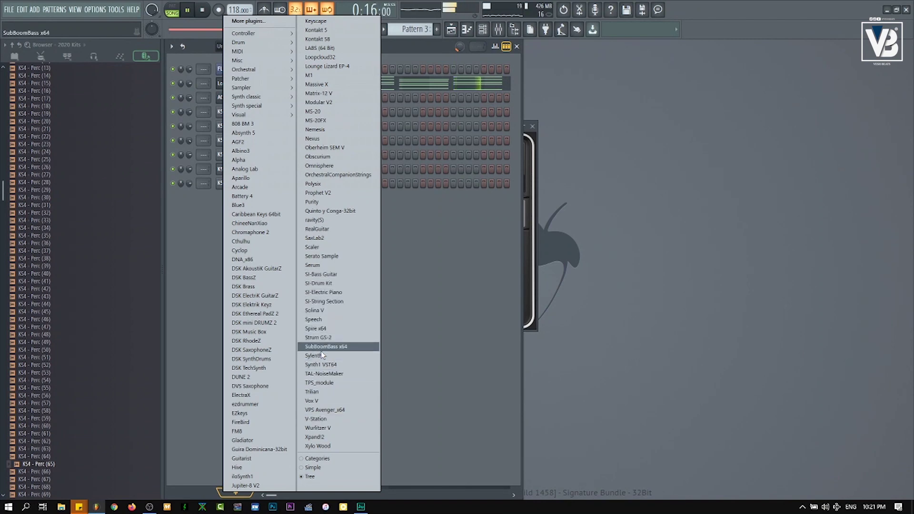
{"action": "left_click", "coordinate": [319, 202]}
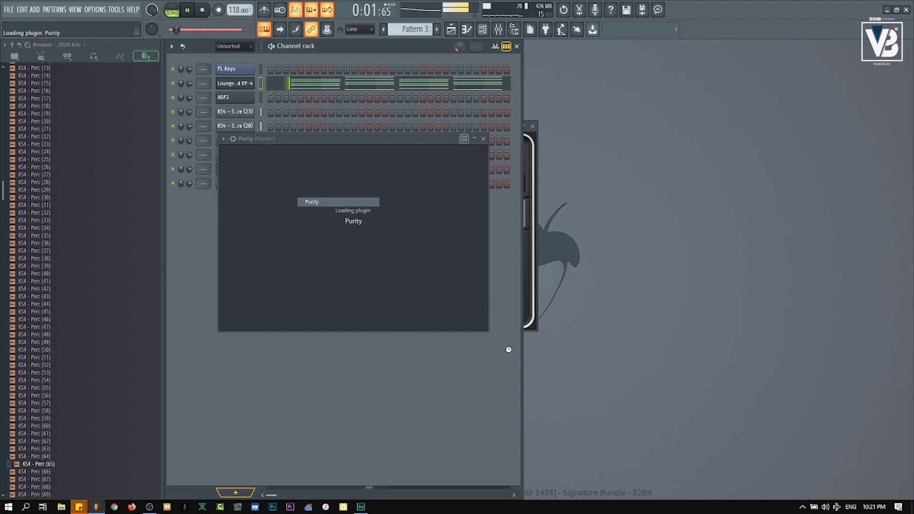
{"action": "key", "text": "space"}
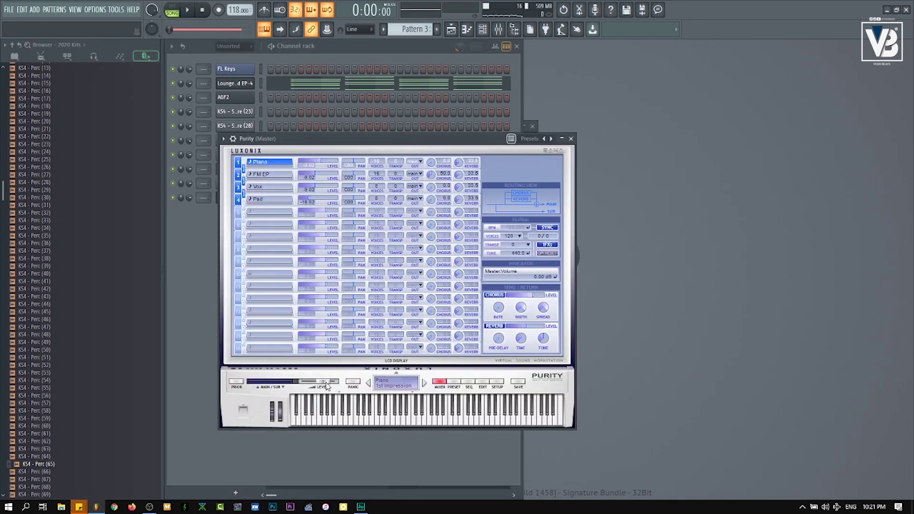
{"action": "left_click", "coordinate": [454, 383]}
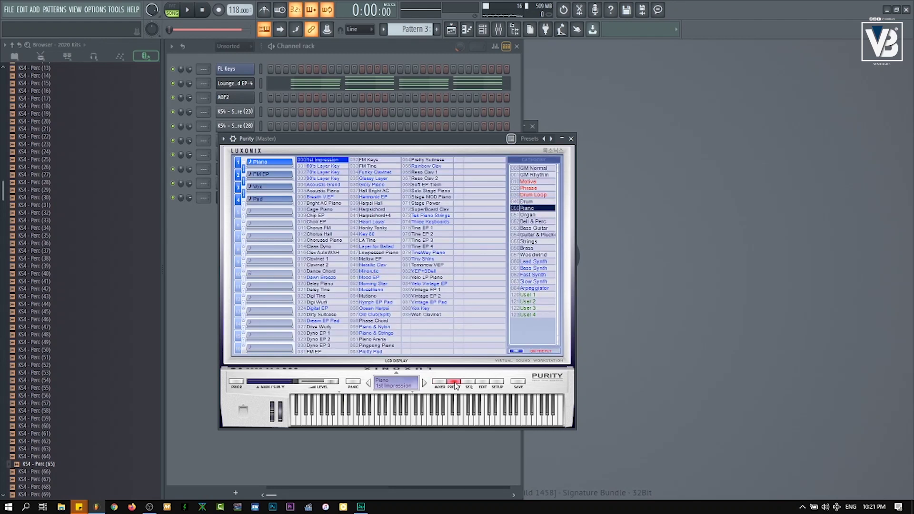
{"action": "left_click", "coordinate": [528, 248]}
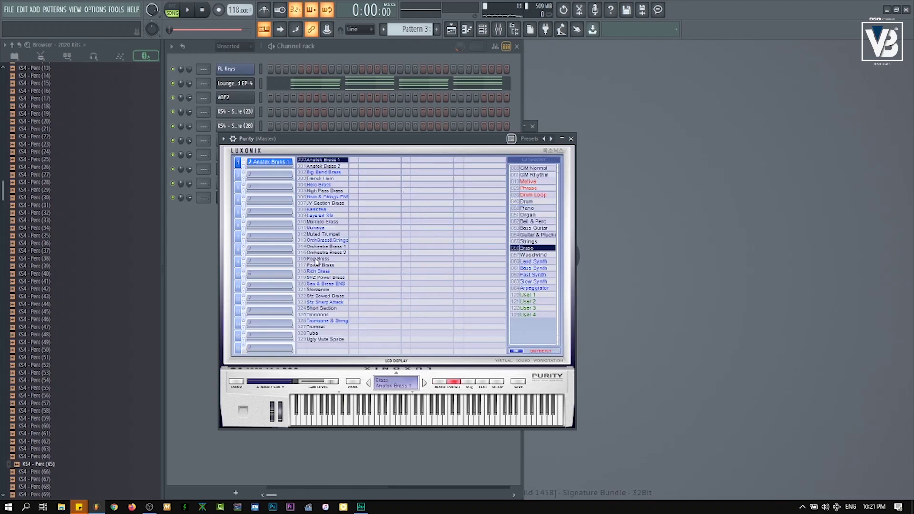
- Audition Purity's Brass presets from Mukeiya back through the list and load French Horn
{"action": "left_click", "coordinate": [334, 229]}
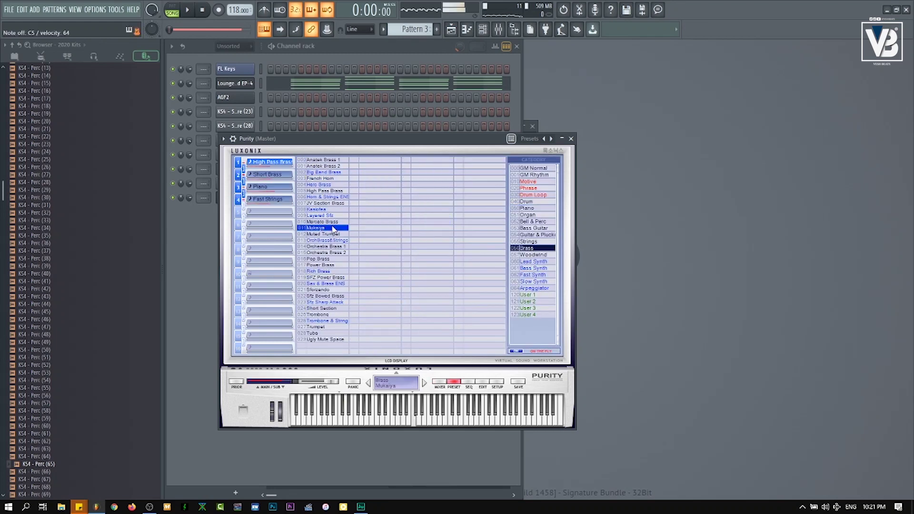
{"action": "left_click", "coordinate": [336, 222]}
{"action": "left_click", "coordinate": [339, 216]}
{"action": "left_click", "coordinate": [339, 211]}
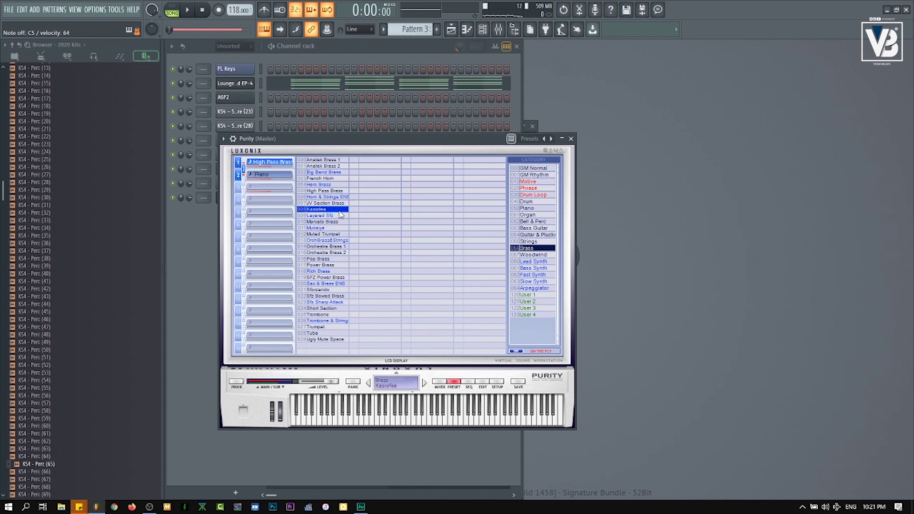
{"action": "key", "text": "Up"}
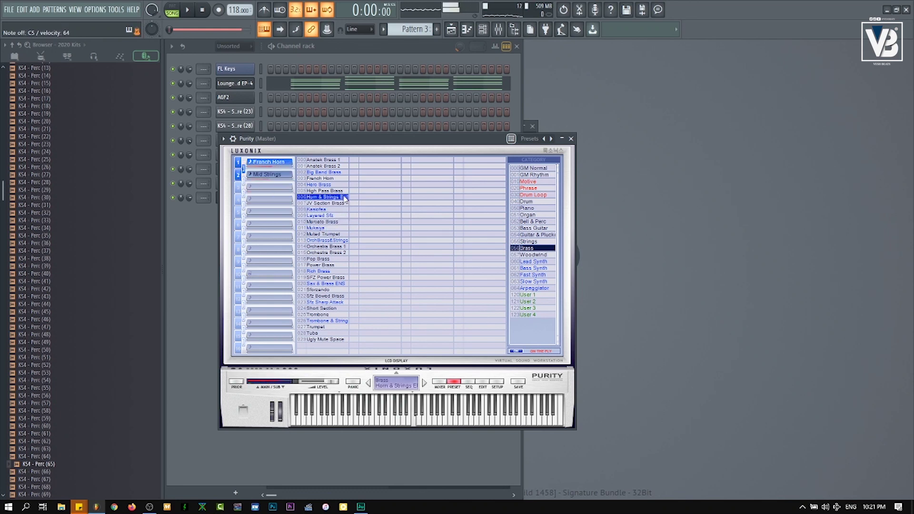
{"action": "key", "text": "Up"}
{"action": "key", "text": "Up"}
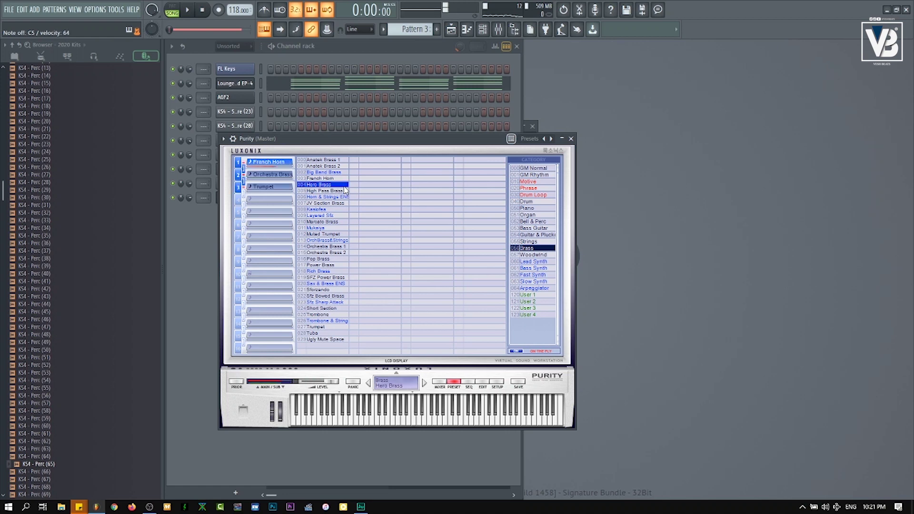
{"action": "key", "text": "Up"}
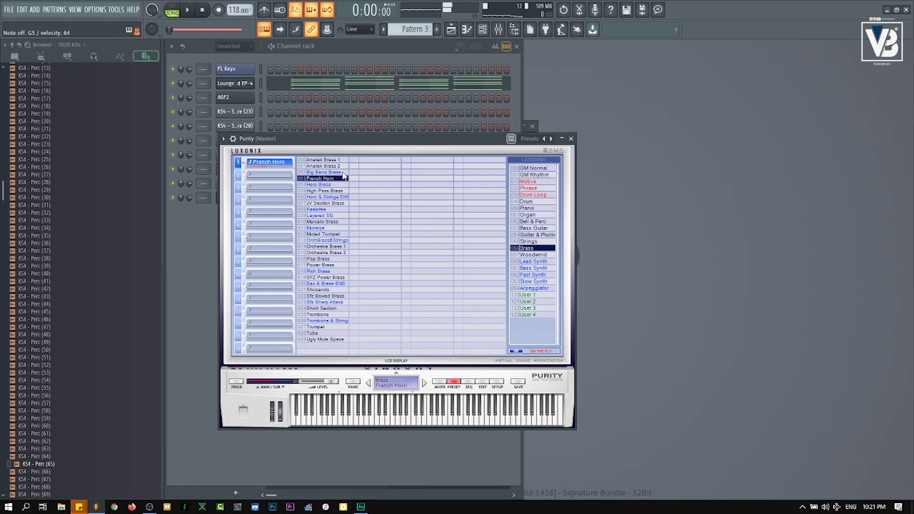
- Open the Purity channel's piano roll in Pattern 3 and rehearse a horn line over repeated song playback
{"action": "left_click", "coordinate": [376, 52]}
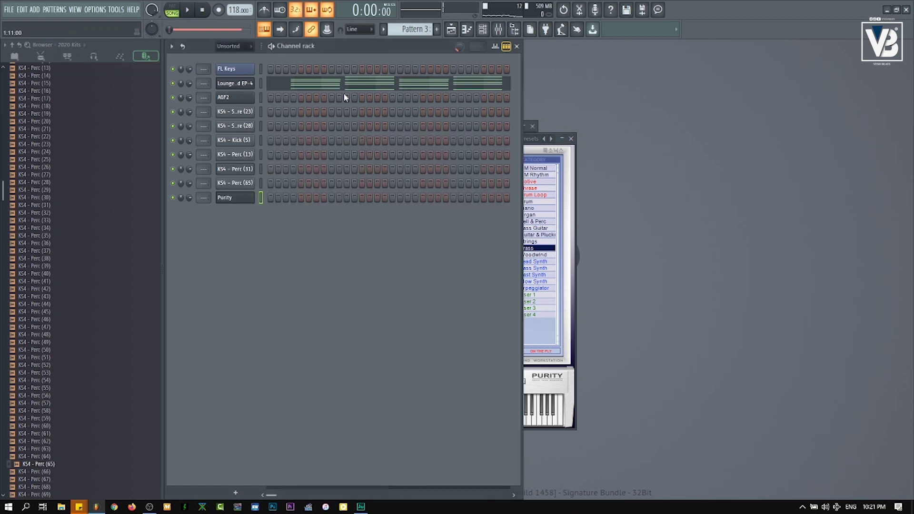
{"action": "right_click", "coordinate": [254, 196]}
{"action": "left_click", "coordinate": [261, 198]}
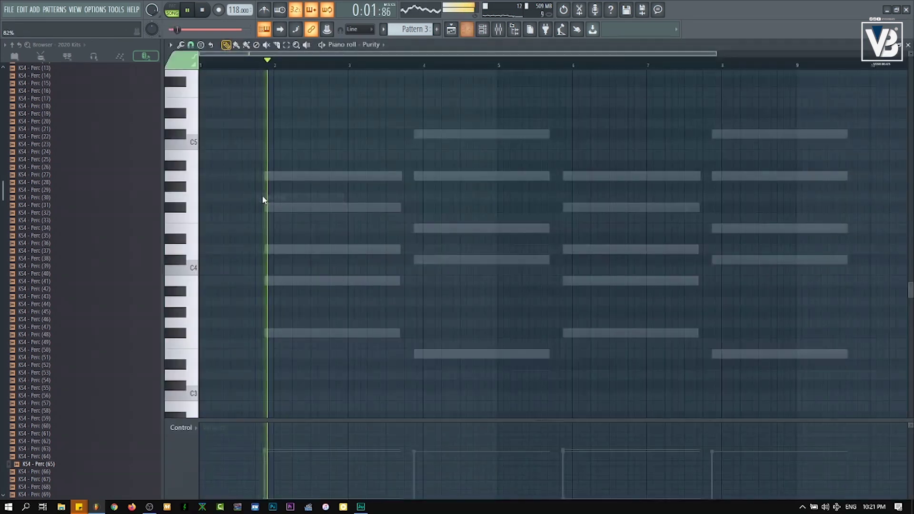
{"action": "key", "text": "space"}
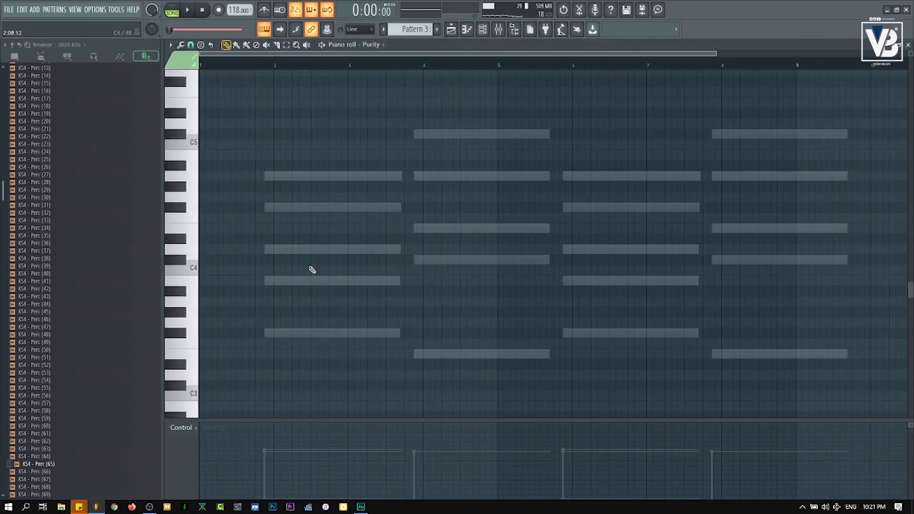
{"action": "key", "text": "space"}
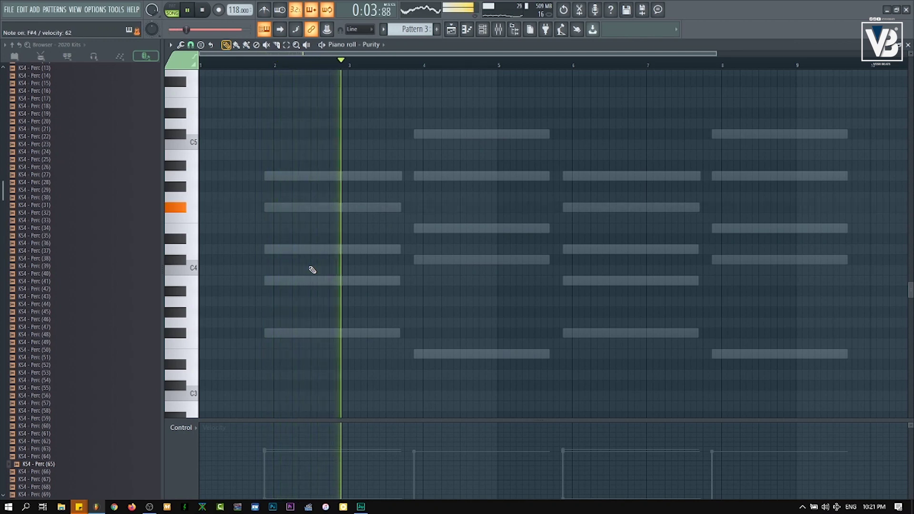
{"action": "key", "text": "space"}
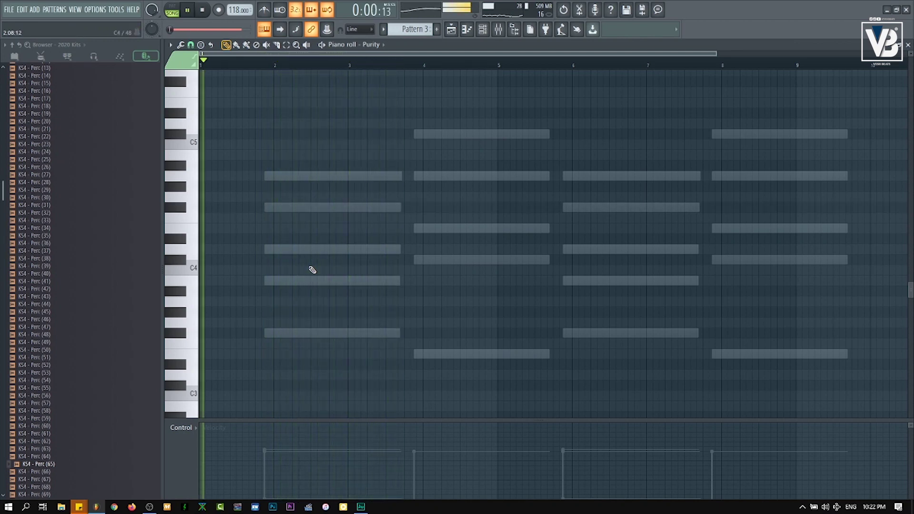
{"action": "key", "text": "space"}
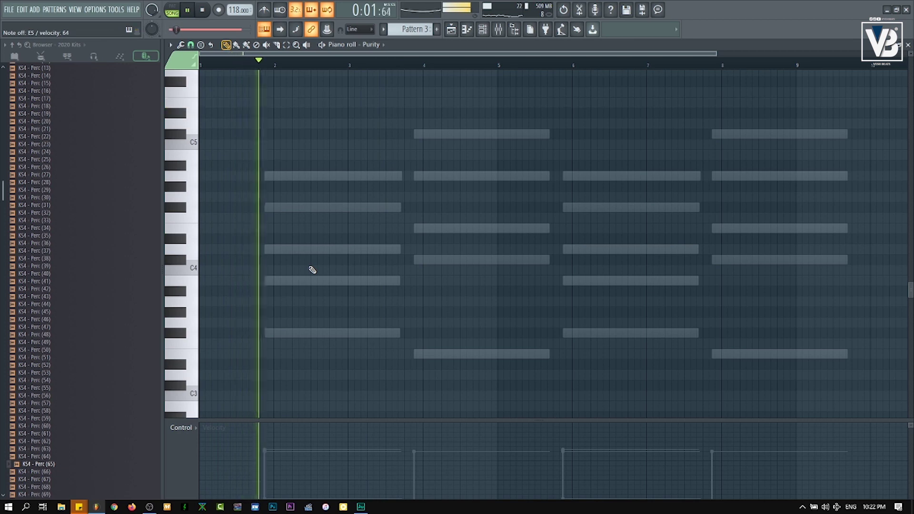
{"action": "key", "text": "space"}
{"action": "key", "text": "space"}
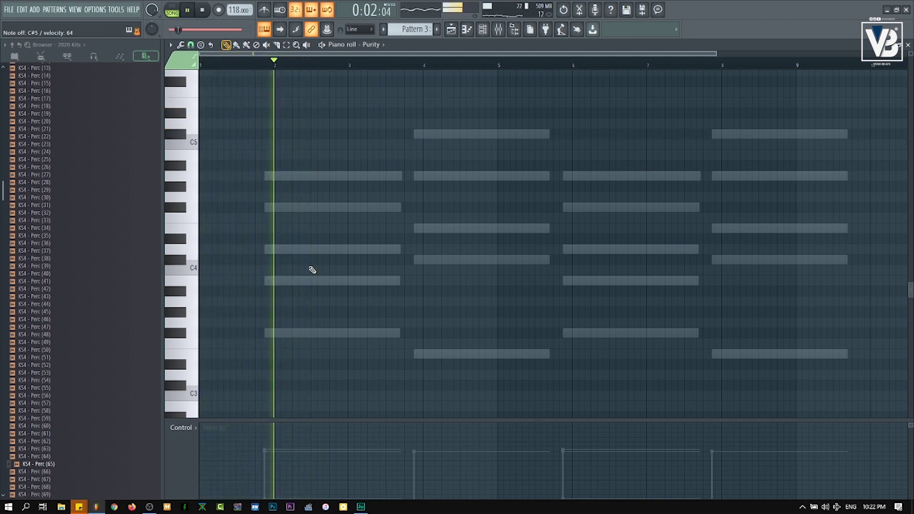
{"action": "key", "text": "space"}
{"action": "key", "text": "space"}
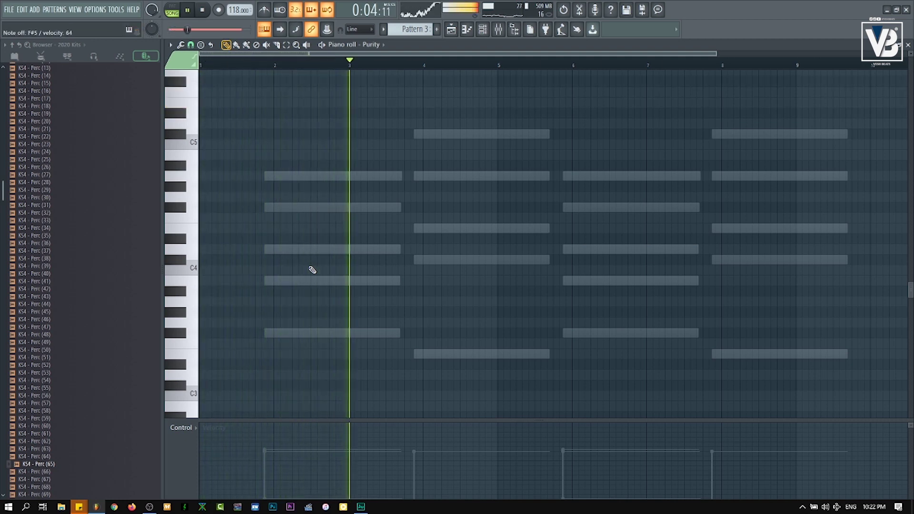
- Record a repeating F#5 horn line for Purity in Pattern 3 and quantize its notes with the default settings
{"action": "left_click", "coordinate": [483, 30]}
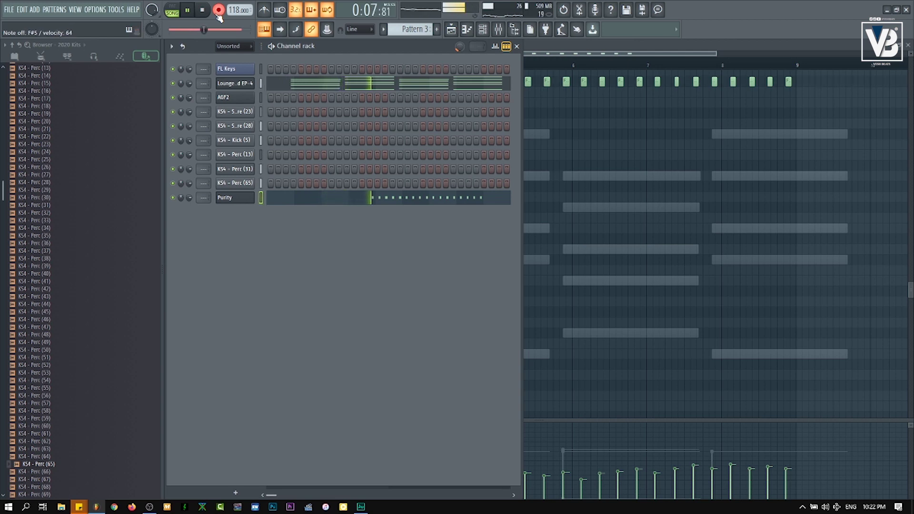
{"action": "left_click", "coordinate": [287, 200]}
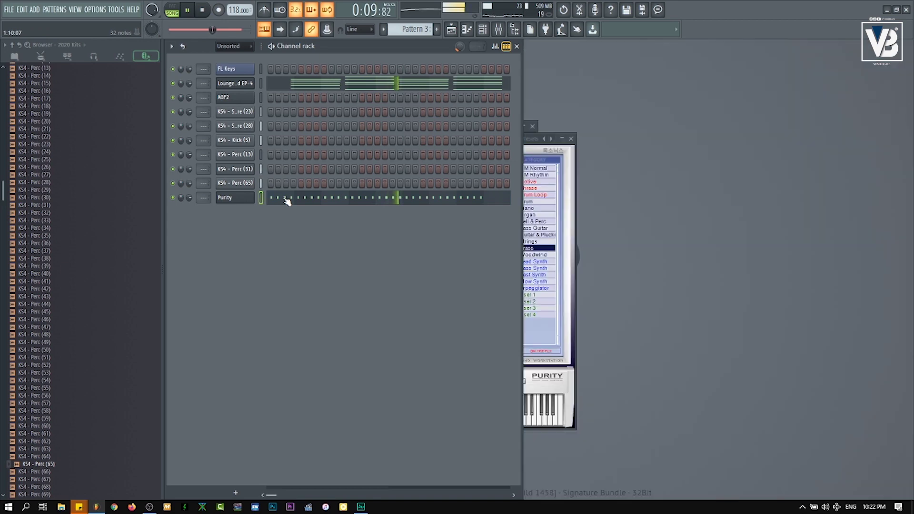
{"action": "left_click", "coordinate": [287, 200]}
{"action": "key", "text": "alt+q"}
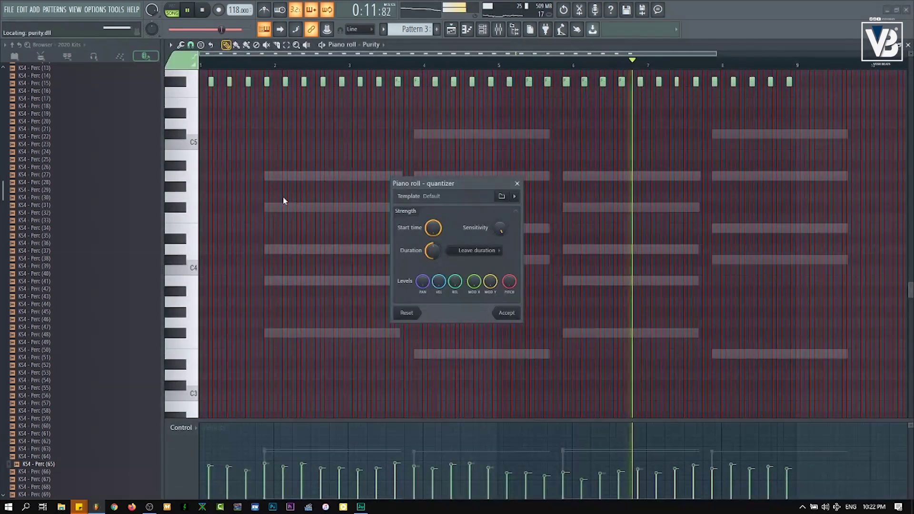
{"action": "key", "text": "Return"}
{"action": "scroll", "coordinate": [286, 200], "scroll_direction": "up", "scroll_amount": 4}
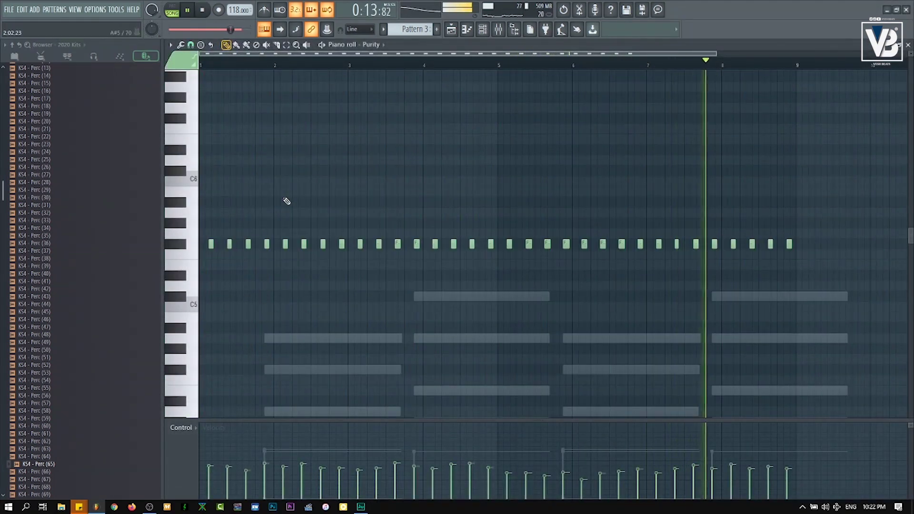
{"action": "key", "text": "F7"}
- Audition further KS4 percussion samples and add KS4 - Perc (170) as a new channel
{"action": "scroll", "coordinate": [143, 360], "scroll_direction": "down", "scroll_amount": 15}
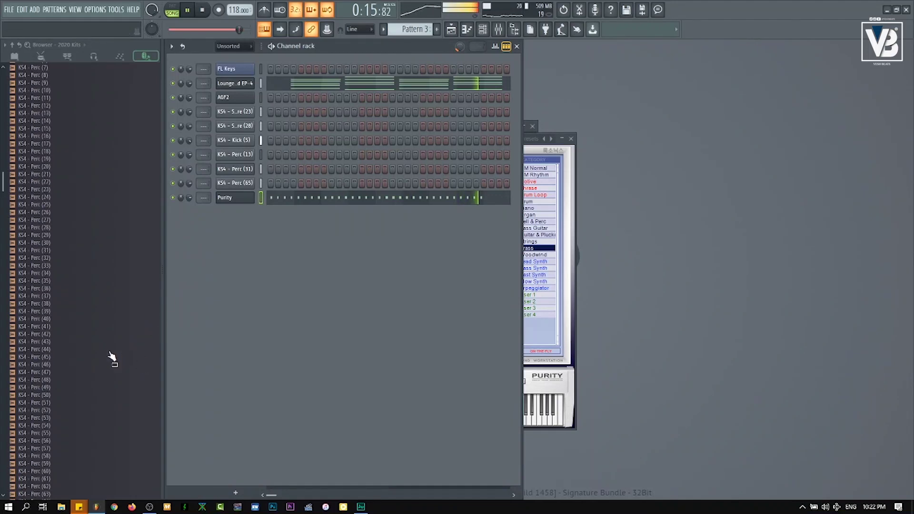
{"action": "scroll", "coordinate": [111, 352], "scroll_direction": "down", "scroll_amount": 3}
{"action": "left_click", "coordinate": [108, 349]}
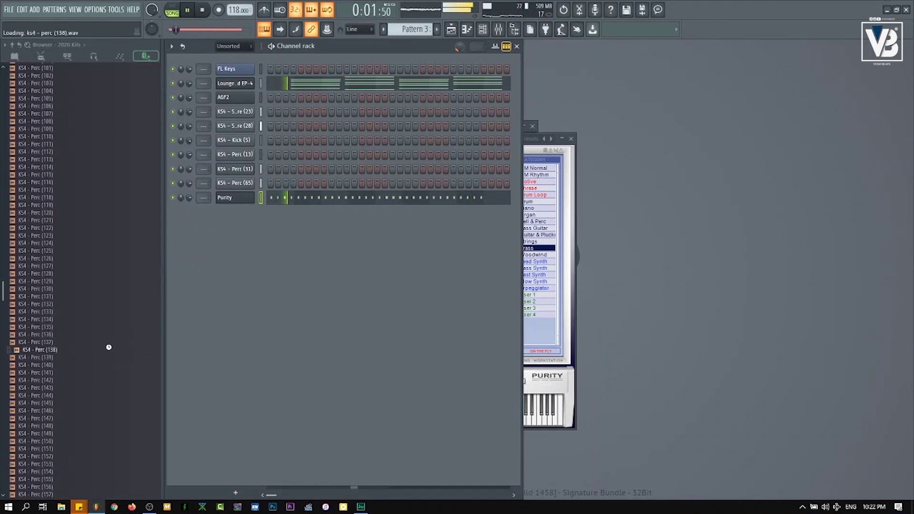
{"action": "left_click", "coordinate": [101, 356]}
{"action": "left_click", "coordinate": [102, 387]}
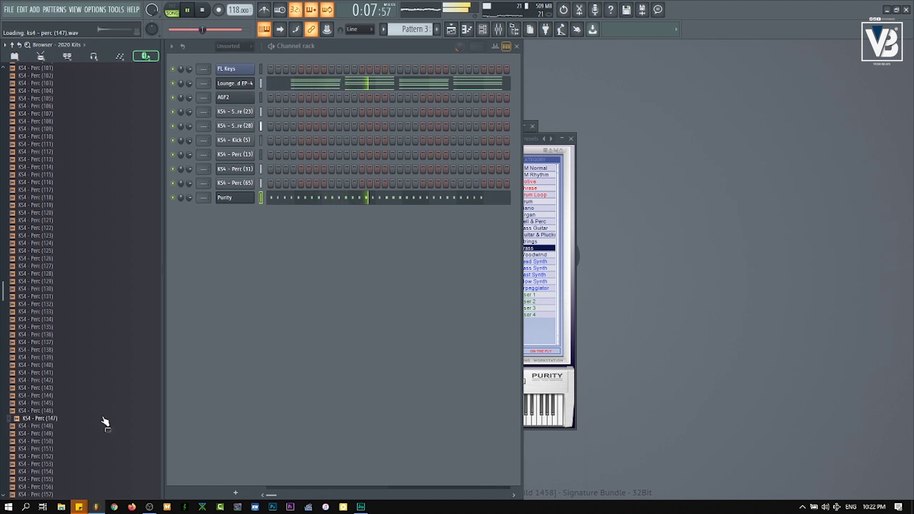
{"action": "scroll", "coordinate": [105, 422], "scroll_direction": "down", "scroll_amount": 3}
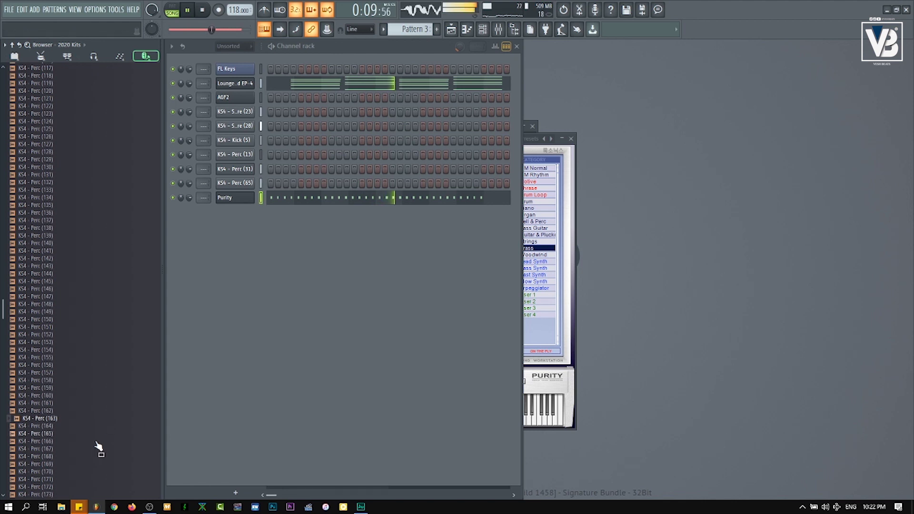
{"action": "left_click", "coordinate": [95, 441]}
{"action": "left_click", "coordinate": [94, 464]}
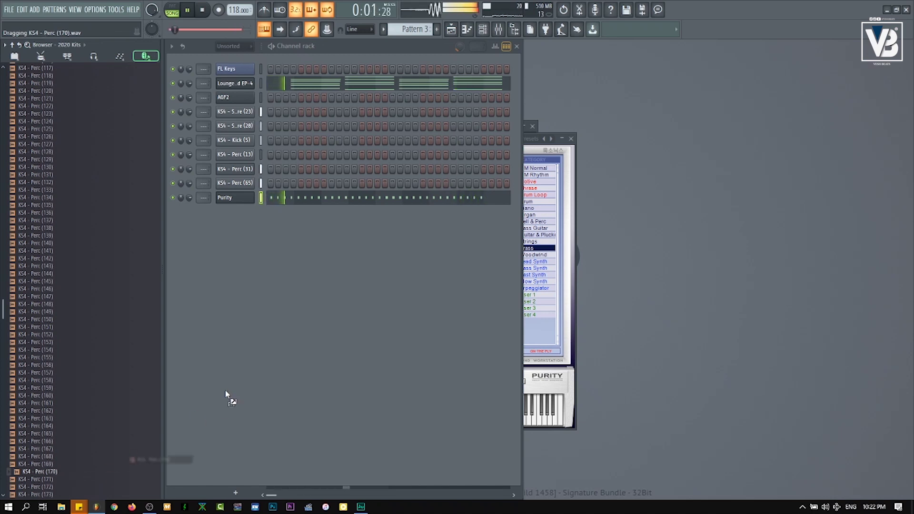
{"action": "left_click_drag", "start_coordinate": [226, 393], "coordinate": [231, 384]}
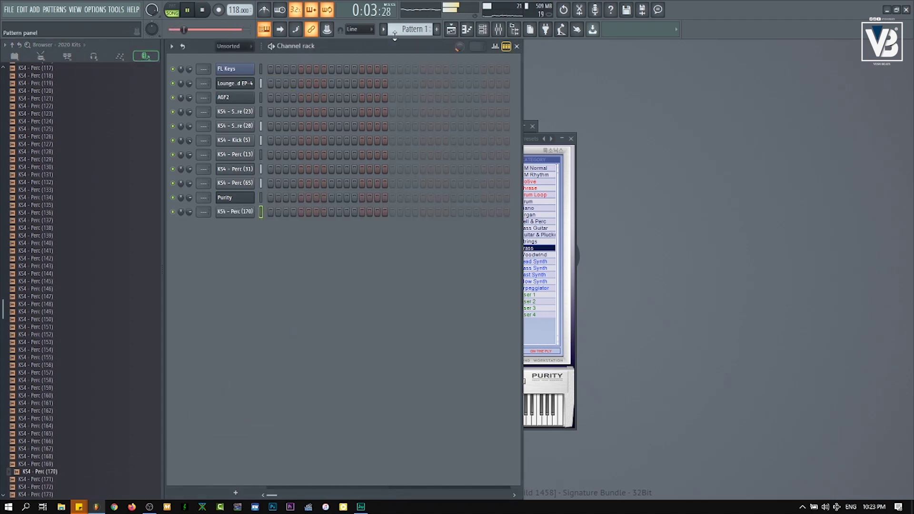
- Record a KS4 - Perc (170) part on C5 into Pattern 2 and quantize its notes
{"action": "left_click", "coordinate": [455, 30]}
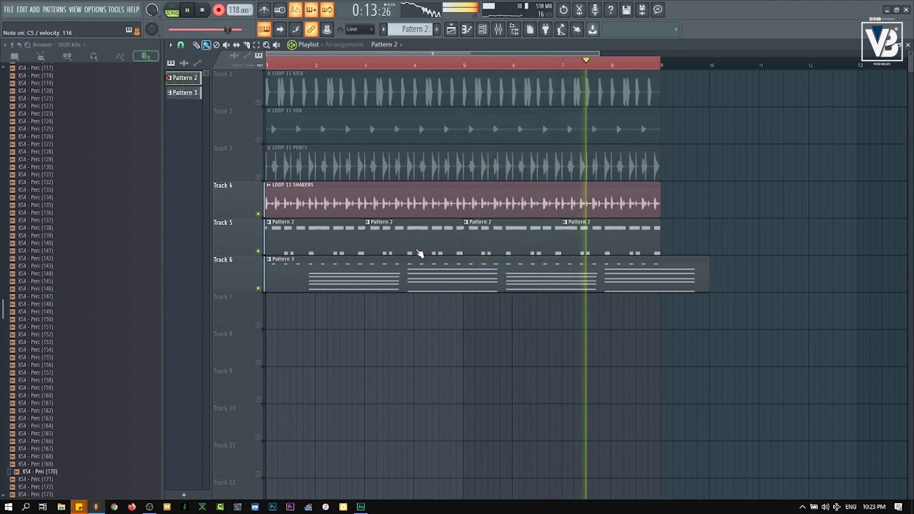
{"action": "key", "text": "F6"}
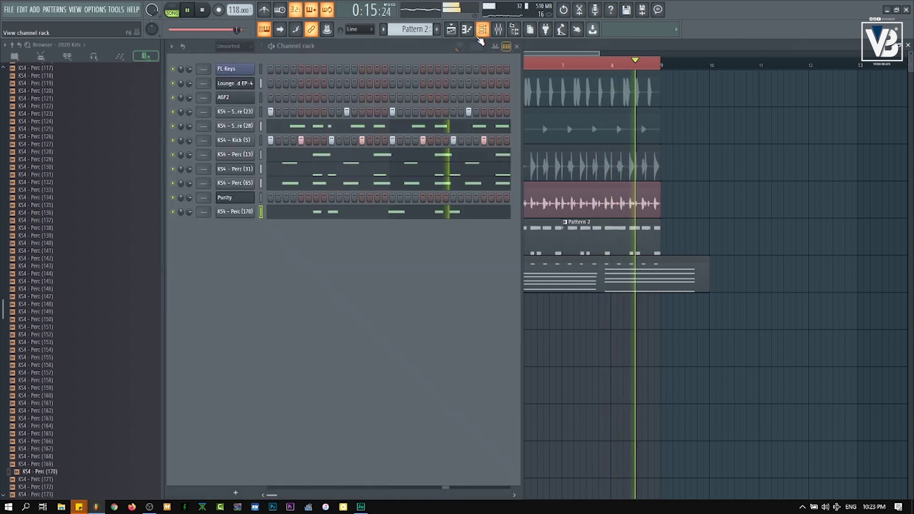
{"action": "left_click", "coordinate": [391, 215]}
{"action": "scroll", "coordinate": [390, 216], "scroll_direction": "down", "scroll_amount": 3}
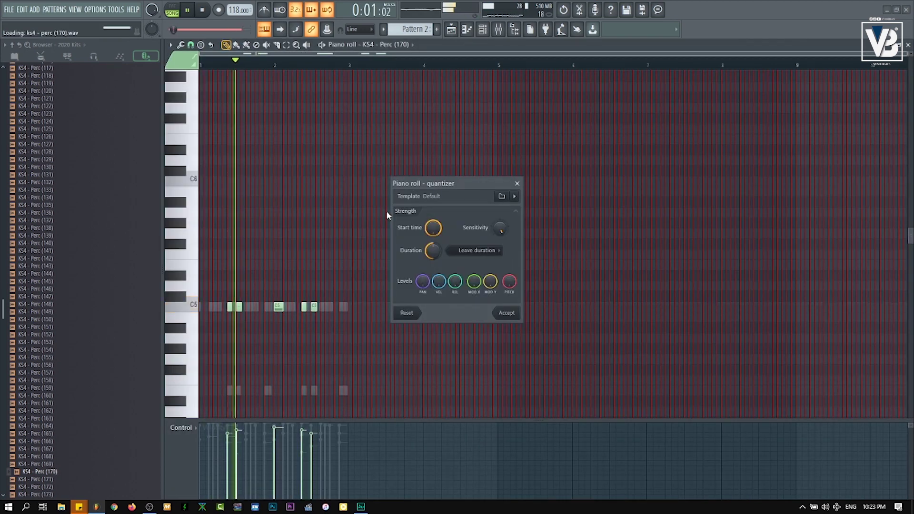
- Add a C5 note at the start of bar 1 in the KS4 - Perc (170) part, as long as the bar 2 note
{"action": "scroll", "coordinate": [390, 216], "scroll_direction": "up", "scroll_amount": 3}
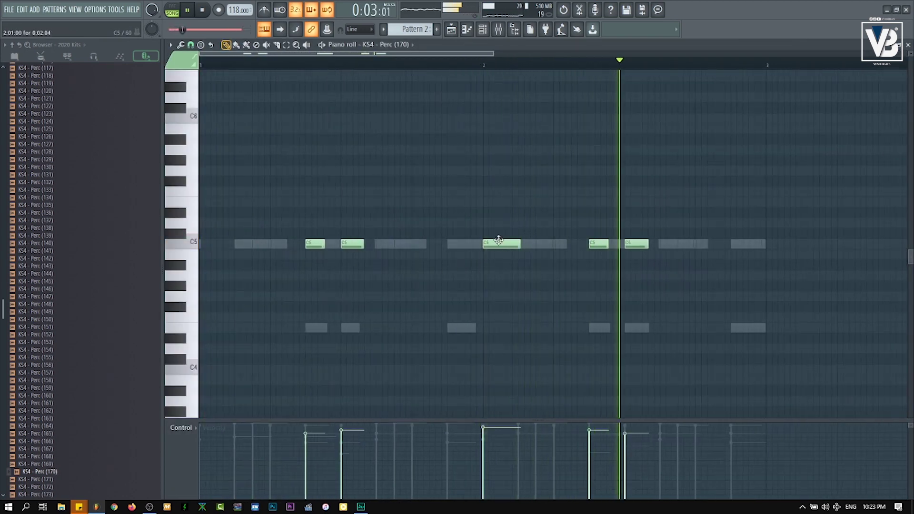
{"action": "left_click", "coordinate": [209, 243]}
{"action": "key", "text": "F7"}
- Add the KS4 - Perc (83) sample as a new channel and rehearse its part over song playback
{"action": "scroll", "coordinate": [108, 300], "scroll_direction": "up", "scroll_amount": 10}
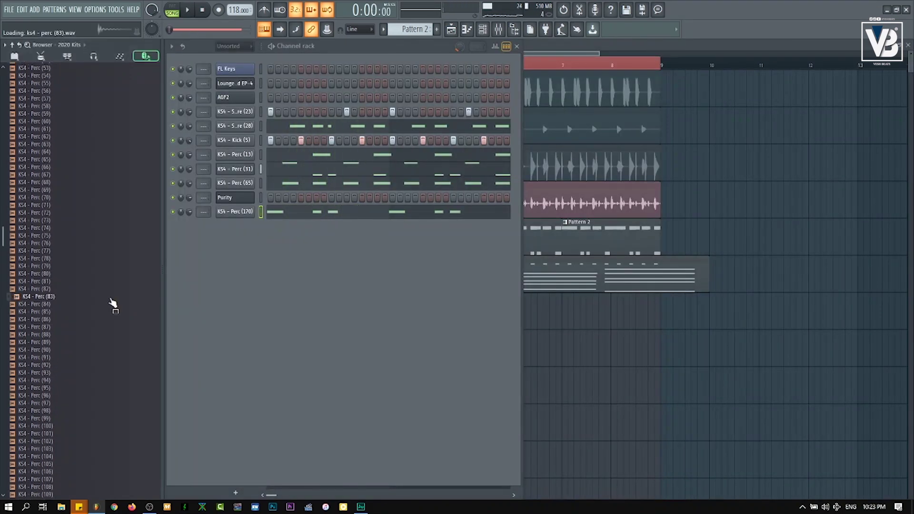
{"action": "left_click_drag", "start_coordinate": [262, 276], "coordinate": [263, 279]}
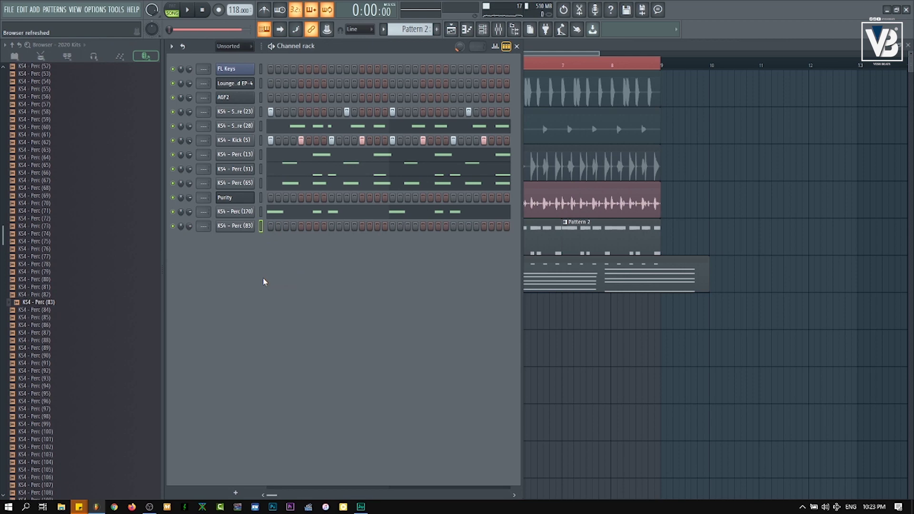
{"action": "key", "text": "space"}
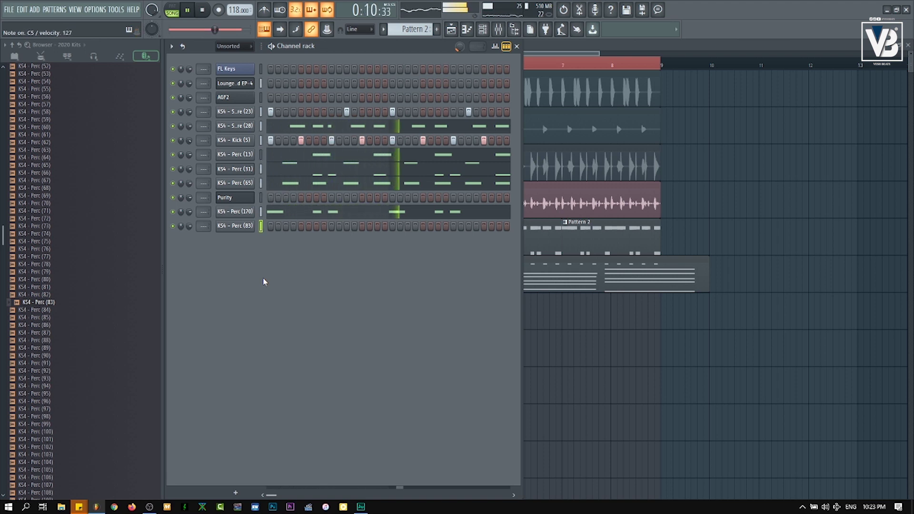
- Record a KS4 - Perc (83) part on C5 into Pattern 2 over song playback
{"action": "key", "text": "r"}
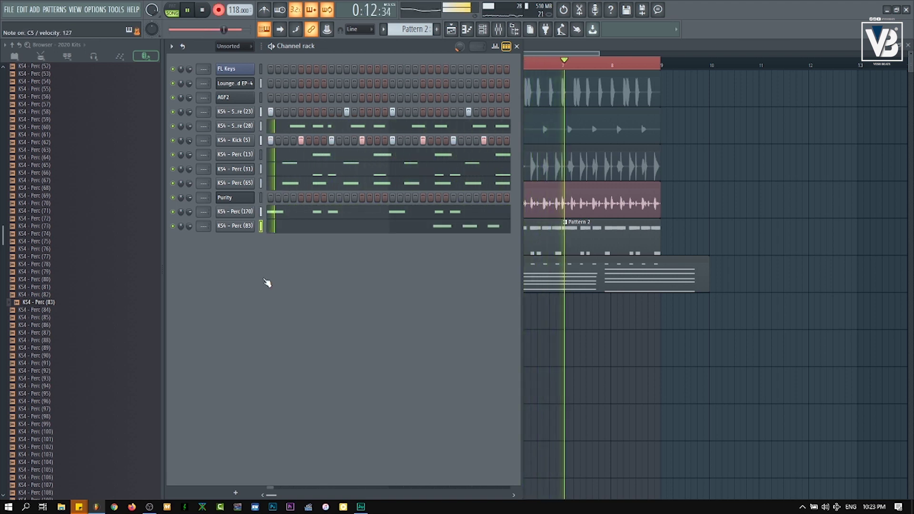
{"action": "key", "text": "z"}
{"action": "key", "text": "z"}
{"action": "key", "text": "z"}
{"action": "key", "text": "z"}
{"action": "key", "text": "r"}
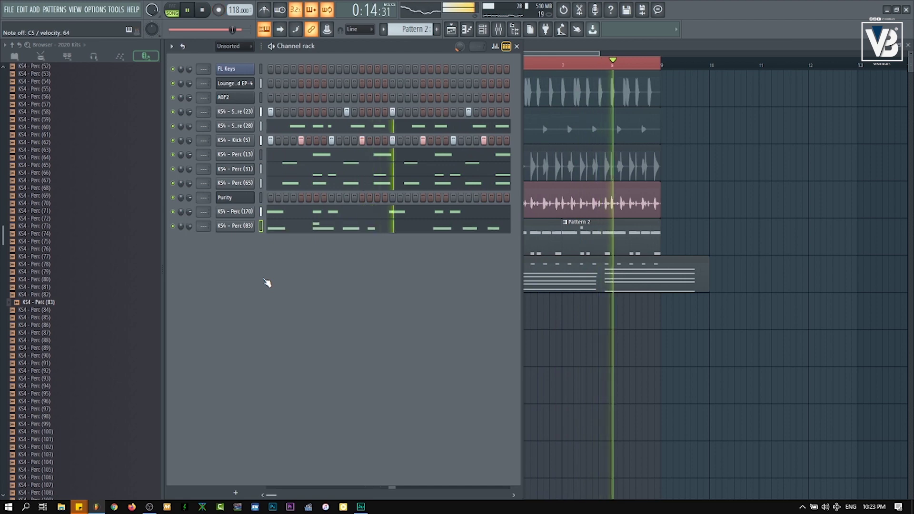
- Quantize the KS4 - Perc (83) notes and move the stray higher note to C5 at the start of bar 2
{"action": "left_click", "coordinate": [327, 227]}
{"action": "key", "text": "alt+q"}
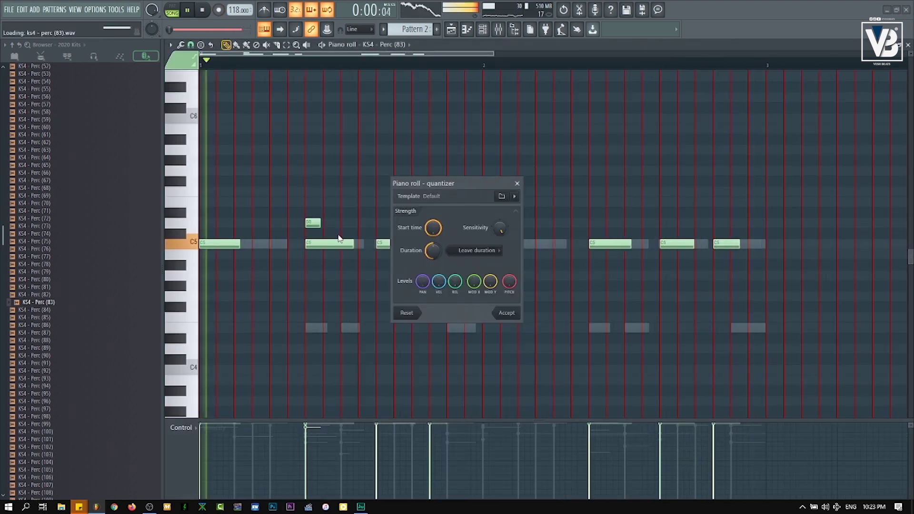
{"action": "key", "text": "Return"}
{"action": "left_click_drag", "start_coordinate": [316, 222], "coordinate": [493, 244]}
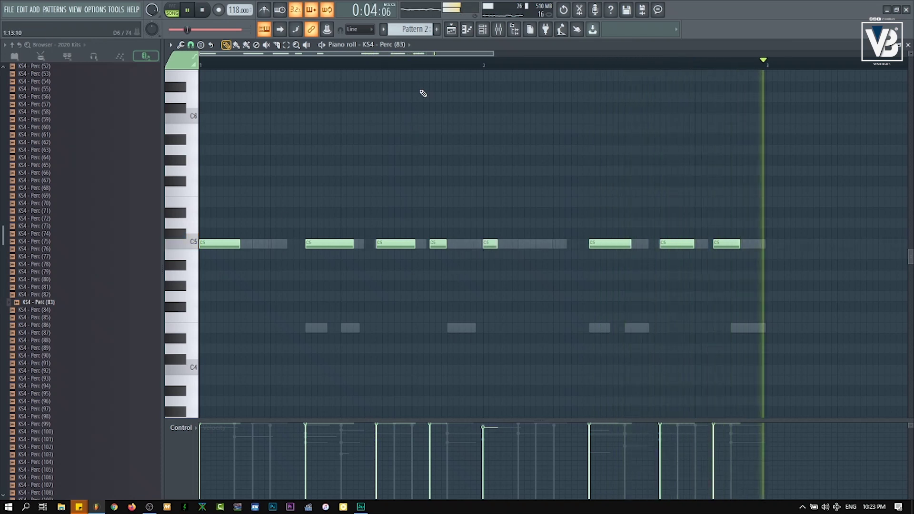
- Add KS4 - Log Drum Preset (5) from the Log Drum Presets folder as a new channel
{"action": "key", "text": "F6"}
{"action": "scroll", "coordinate": [44, 204], "scroll_direction": "up", "scroll_amount": 15}
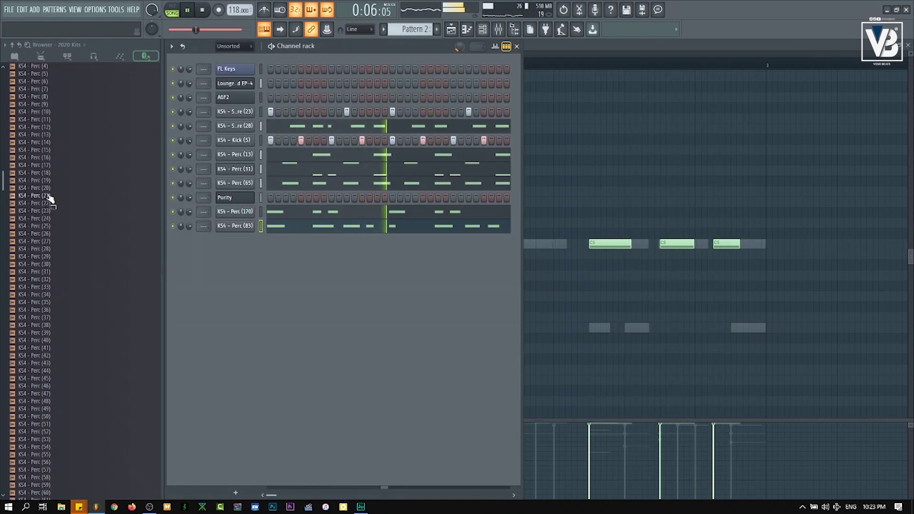
{"action": "scroll", "coordinate": [50, 198], "scroll_direction": "up", "scroll_amount": 10}
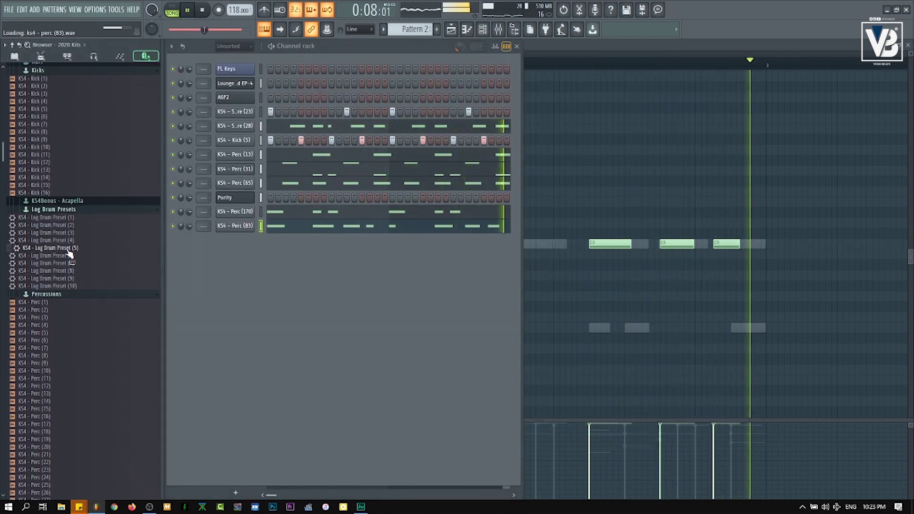
{"action": "key", "text": "space"}
{"action": "left_click_drag", "start_coordinate": [68, 251], "coordinate": [154, 285]}
{"action": "left_click_drag", "start_coordinate": [224, 292], "coordinate": [223, 292]}
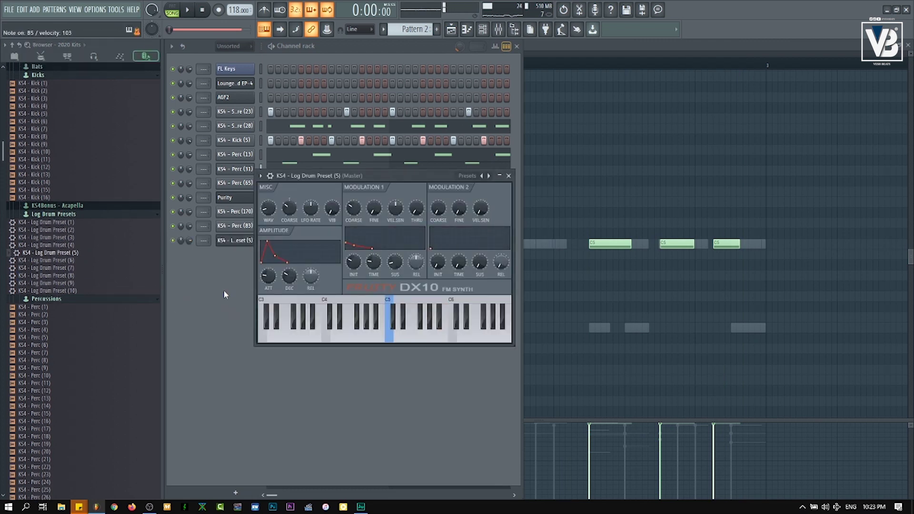
- Audition low notes of the log drum preset, including G3 and F#3, with song playback stopped
{"action": "key", "text": "b"}
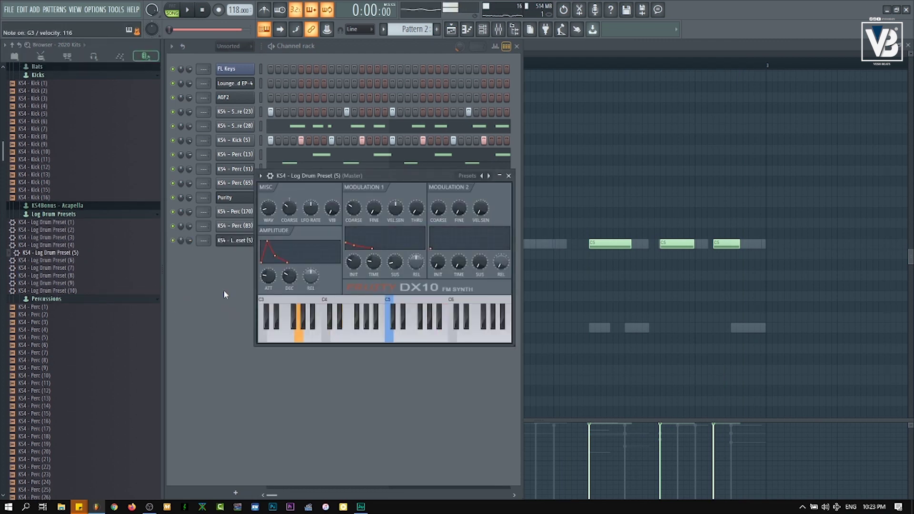
{"action": "key", "text": "g"}
{"action": "key", "text": "g"}
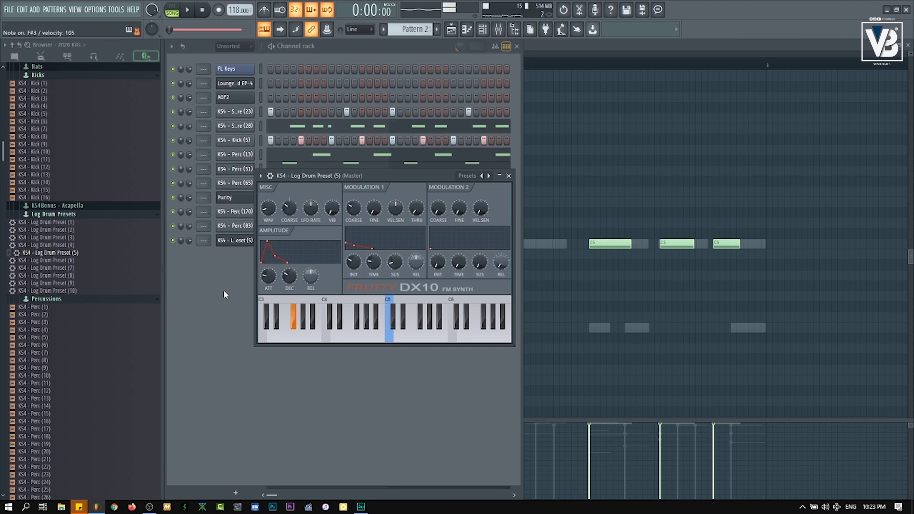
{"action": "key", "text": "c"}
- Rehearse a log drum bassline around E3, F#3 and G#3 over song playback, without recording it
{"action": "key", "text": "space"}
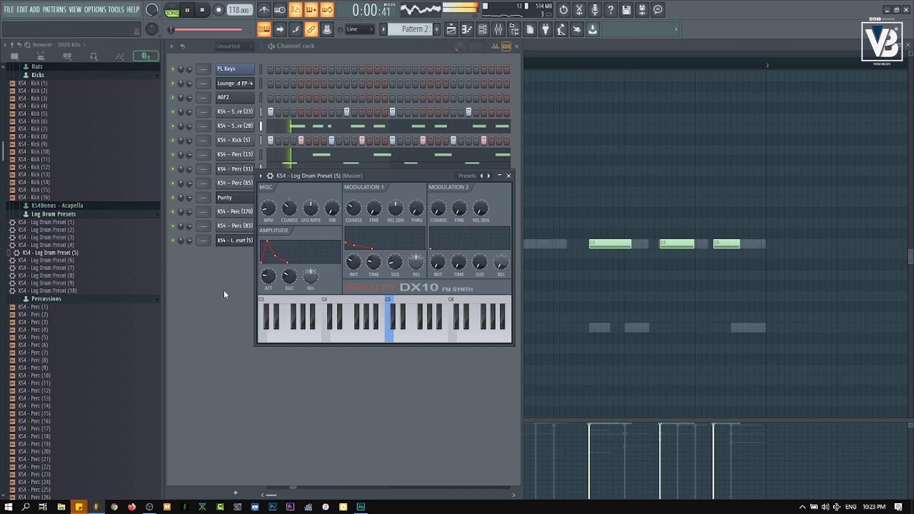
{"action": "key", "text": "5"}
{"action": "key", "text": "e"}
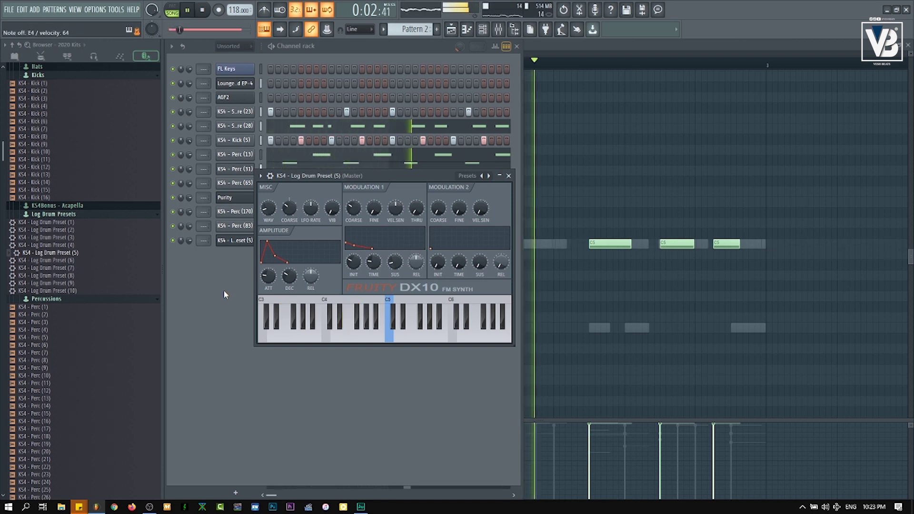
{"action": "key", "text": "e"}
{"action": "key", "text": "2"}
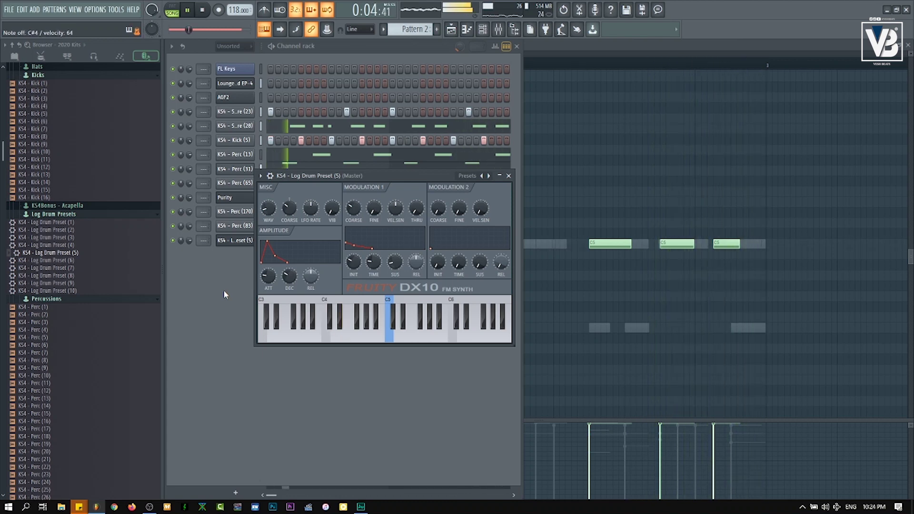
{"action": "key", "text": "2"}
{"action": "key", "text": "5"}
{"action": "key", "text": "e"}
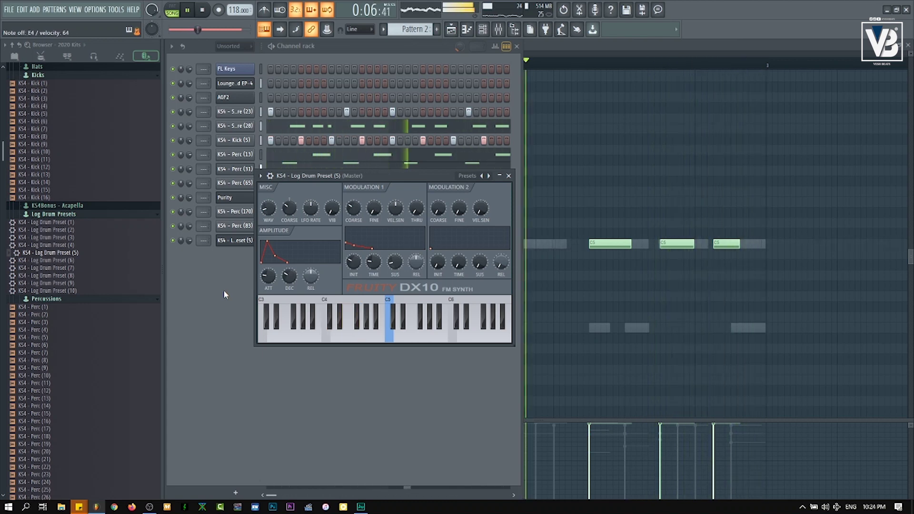
{"action": "key", "text": "g"}
{"action": "key", "text": "c"}
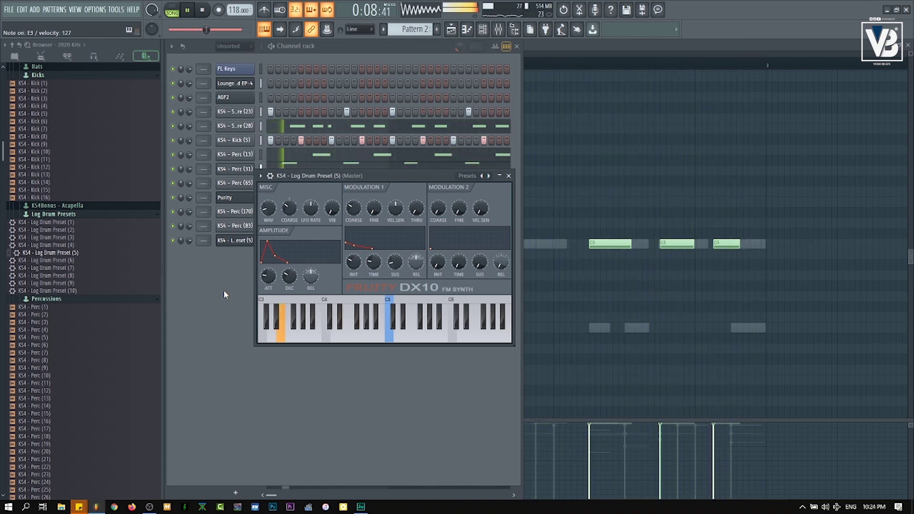
{"action": "key", "text": "j"}
{"action": "key", "text": "c"}
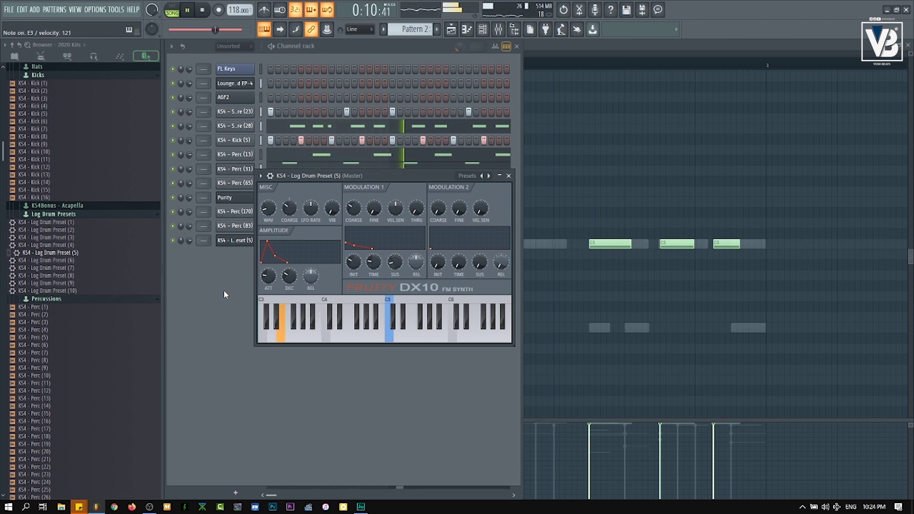
{"action": "key", "text": "g"}
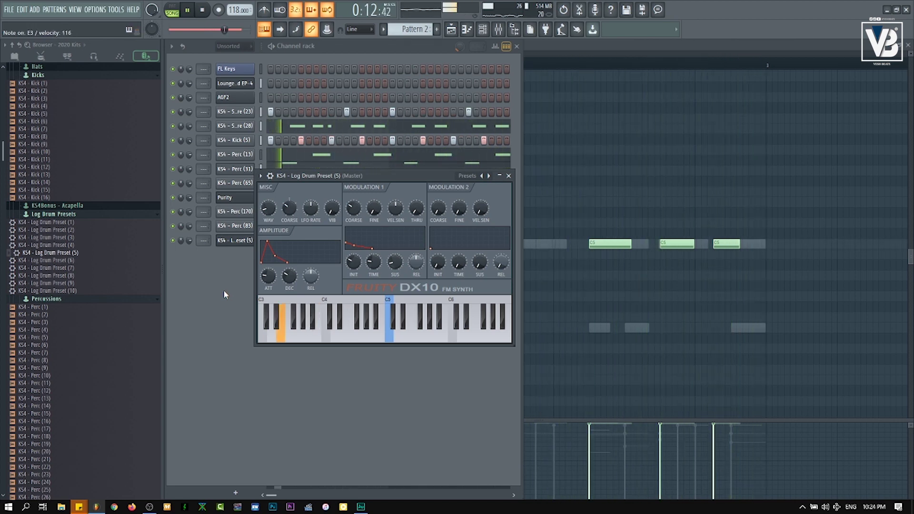
{"action": "key", "text": "n"}
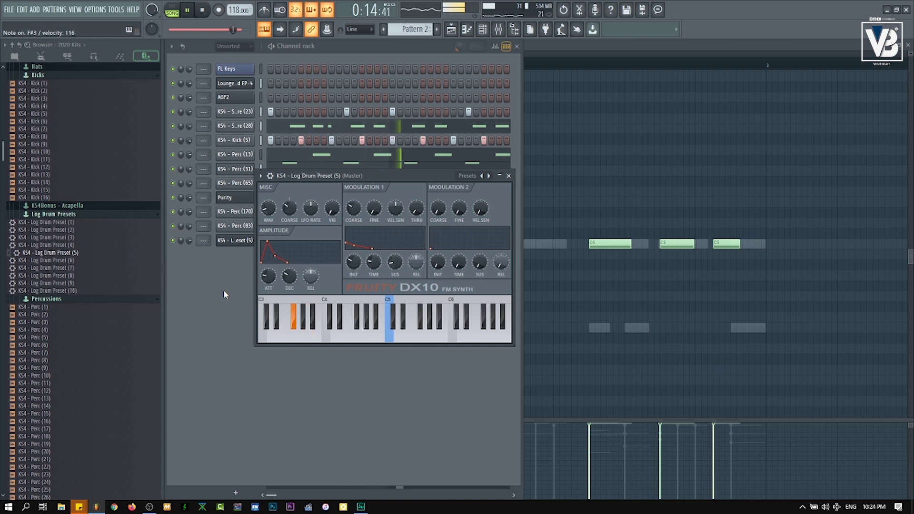
{"action": "key", "text": "v"}
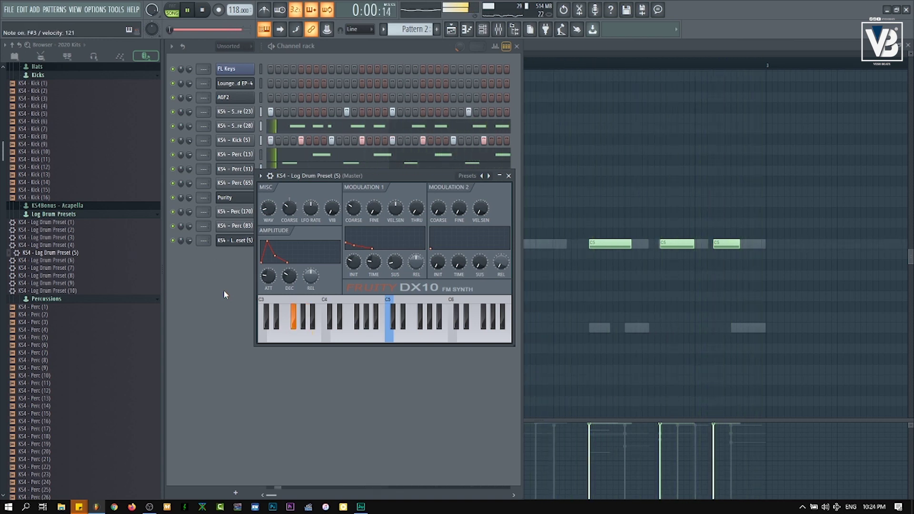
{"action": "key", "text": "e"}
{"action": "key", "text": "g"}
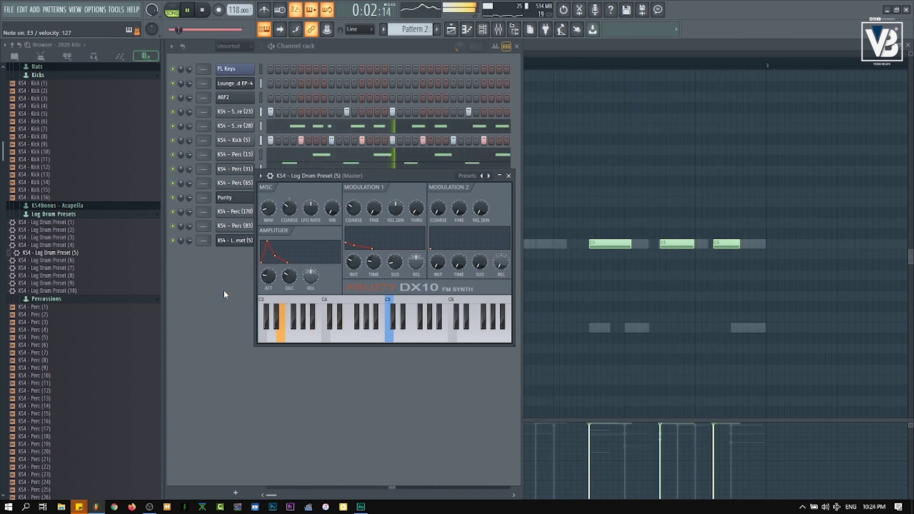
{"action": "key", "text": "c"}
{"action": "key", "text": "c"}
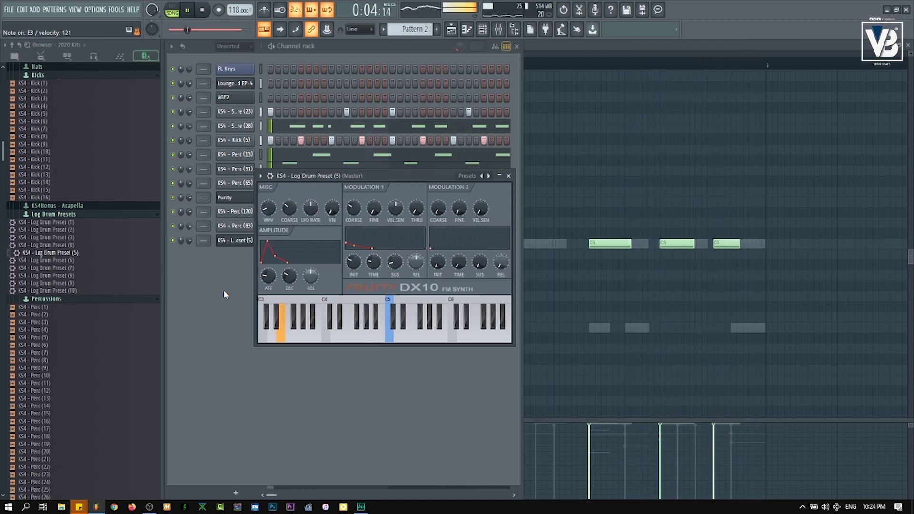
{"action": "key", "text": "n"}
{"action": "key", "text": "g"}
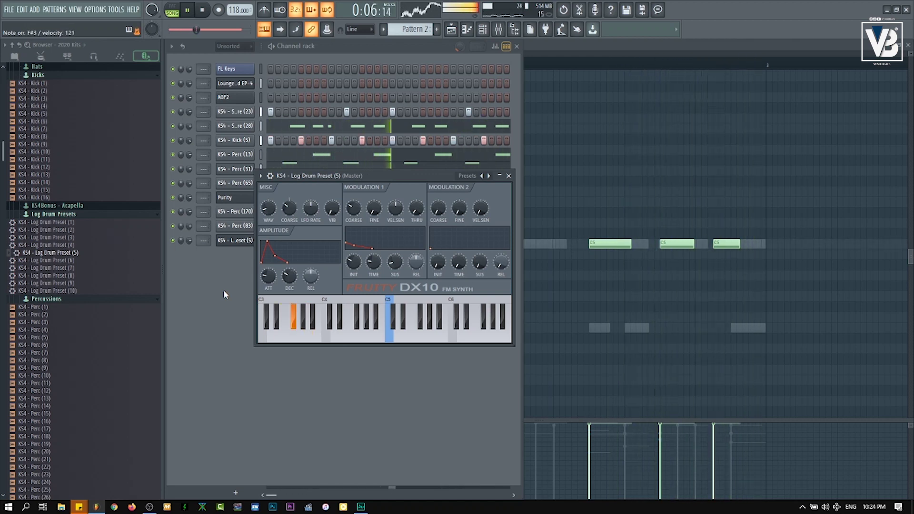
{"action": "key", "text": "n"}
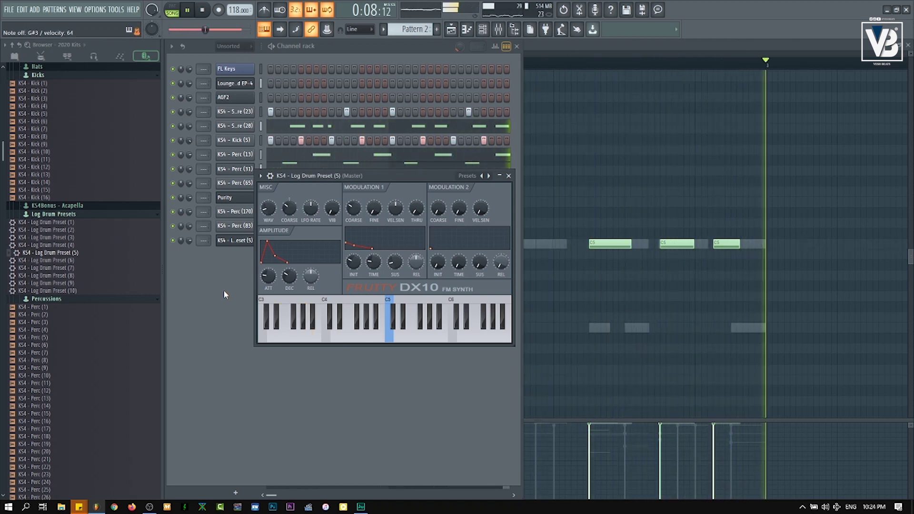
{"action": "key", "text": "h"}
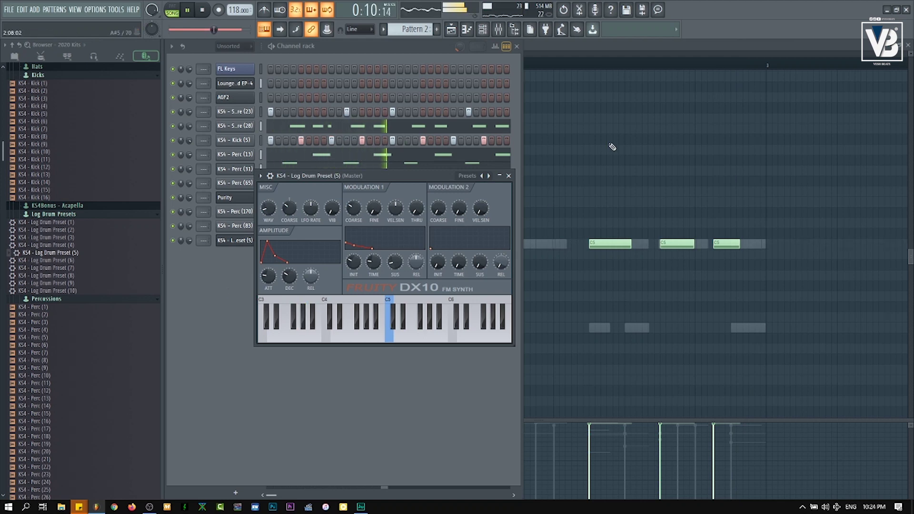
{"action": "key", "text": "g"}
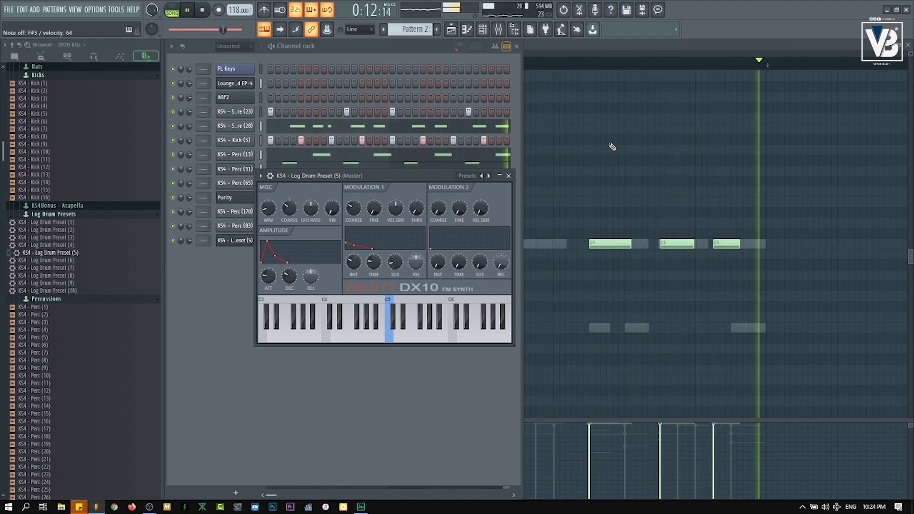
{"action": "key", "text": "g"}
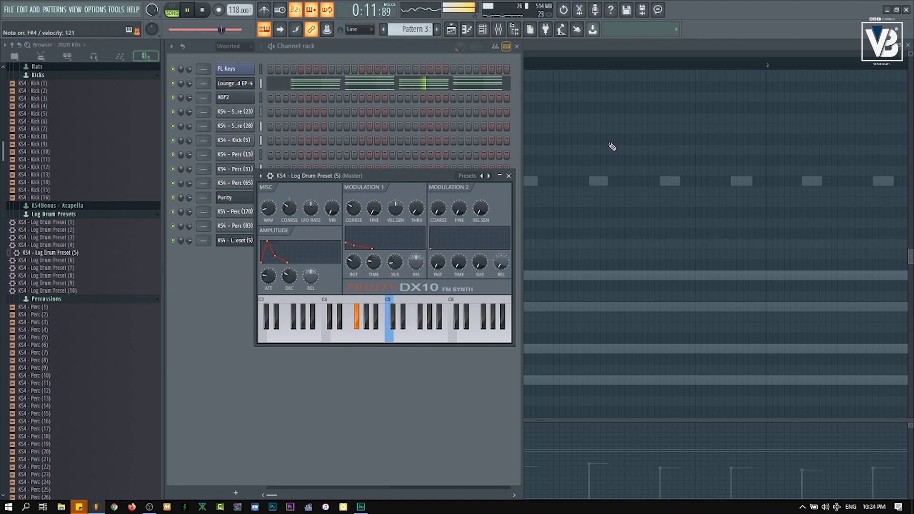
{"action": "key", "text": "space"}
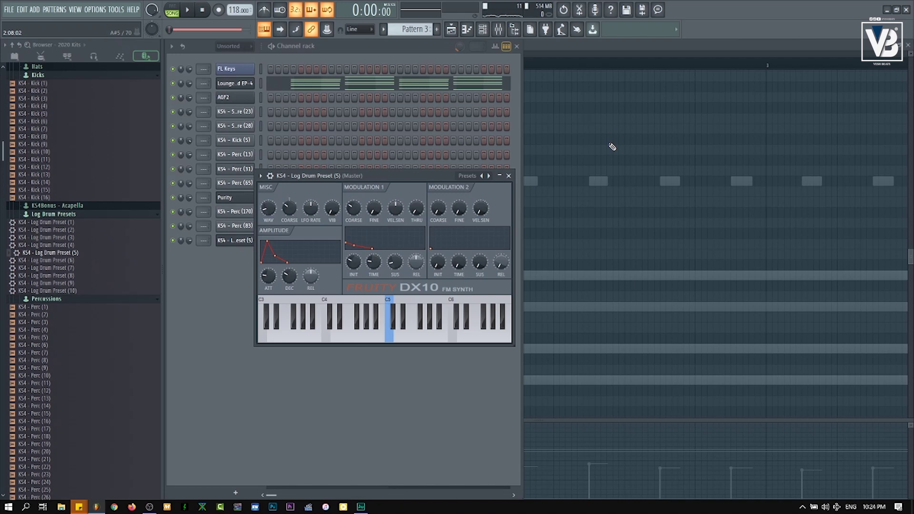
- Solo the LOOP 11 SHAKERS track in the playlist and listen to it alone
{"action": "left_click", "coordinate": [456, 30]}
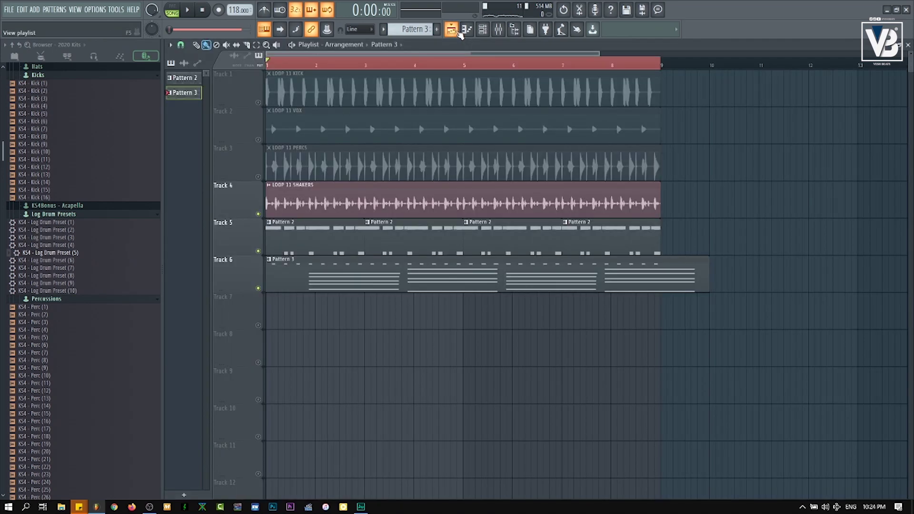
{"action": "right_click", "coordinate": [258, 214]}
{"action": "key", "text": "space"}
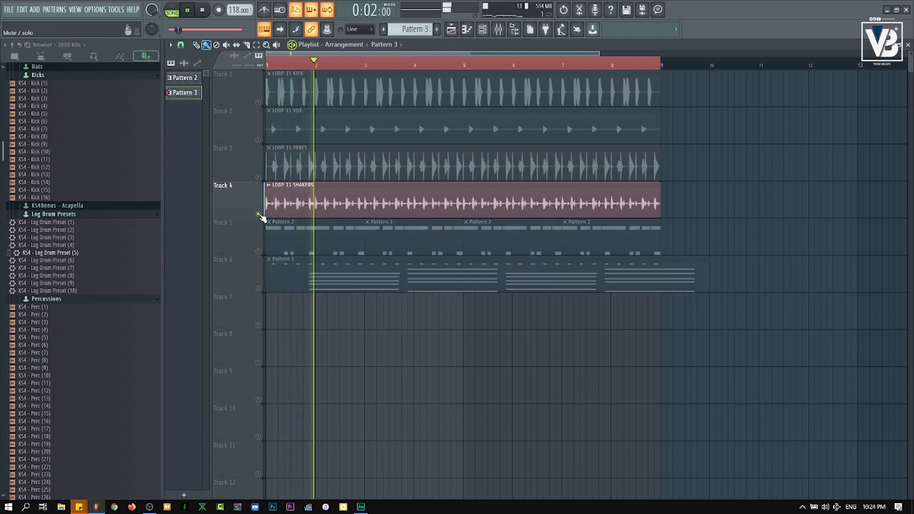
{"action": "key", "text": "space"}
- Unmute Track 5 and compare the shakers stem with and without the Pattern 2 drums during playback
{"action": "left_click", "coordinate": [258, 252]}
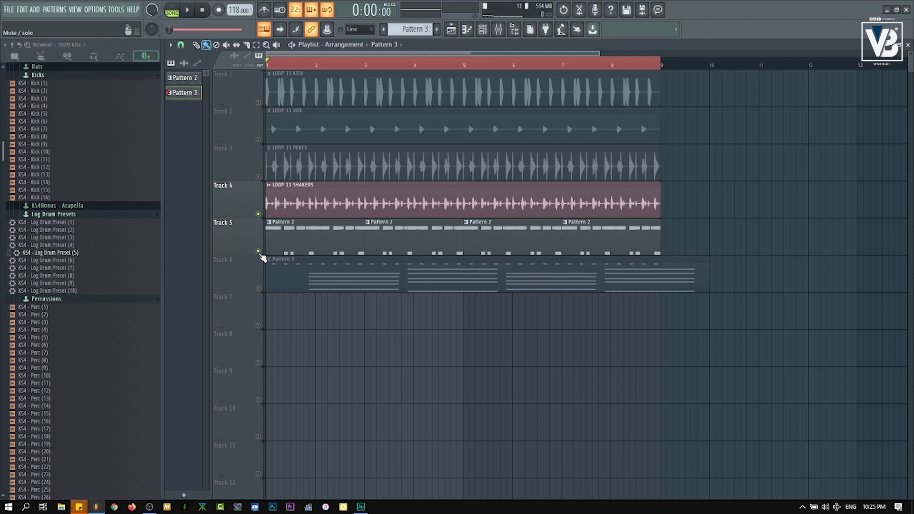
{"action": "key", "text": "space"}
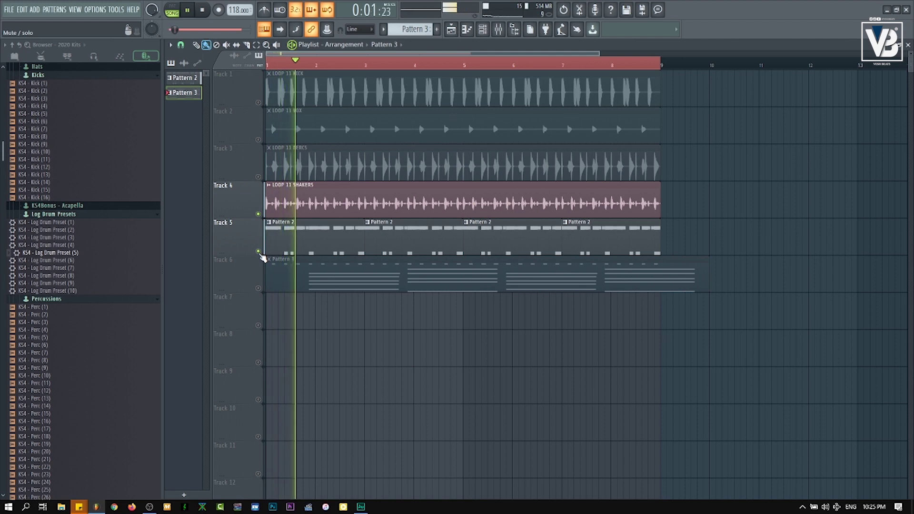
{"action": "left_click", "coordinate": [262, 217]}
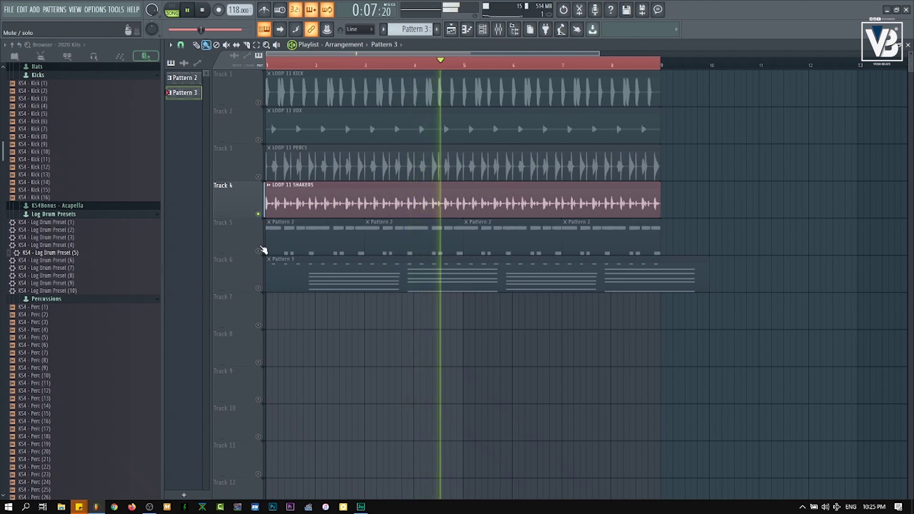
{"action": "left_click", "coordinate": [261, 251]}
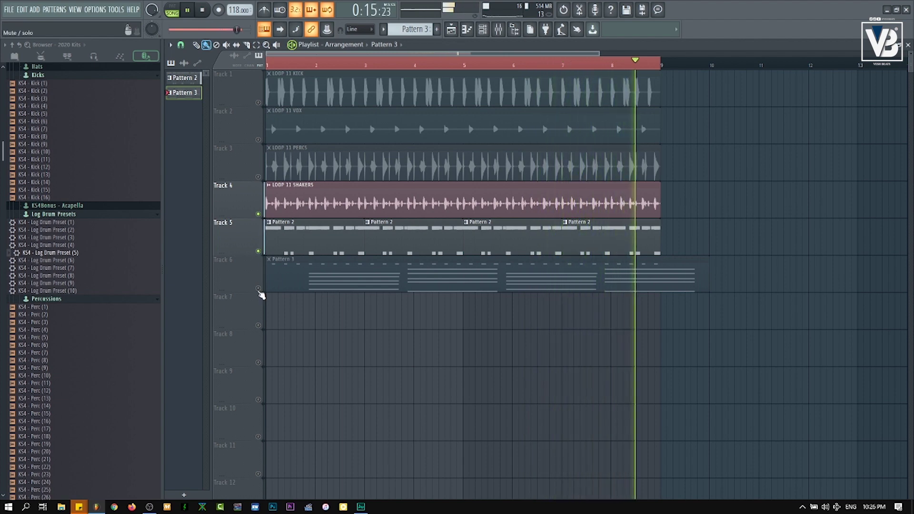
- Re-enable all playlist tracks, including Pattern 3 on Track 6, and mute the Percs, Vox and Kick stems on Tracks 3, 2 and 1
{"action": "right_click", "coordinate": [258, 288]}
{"action": "right_click", "coordinate": [259, 290]}
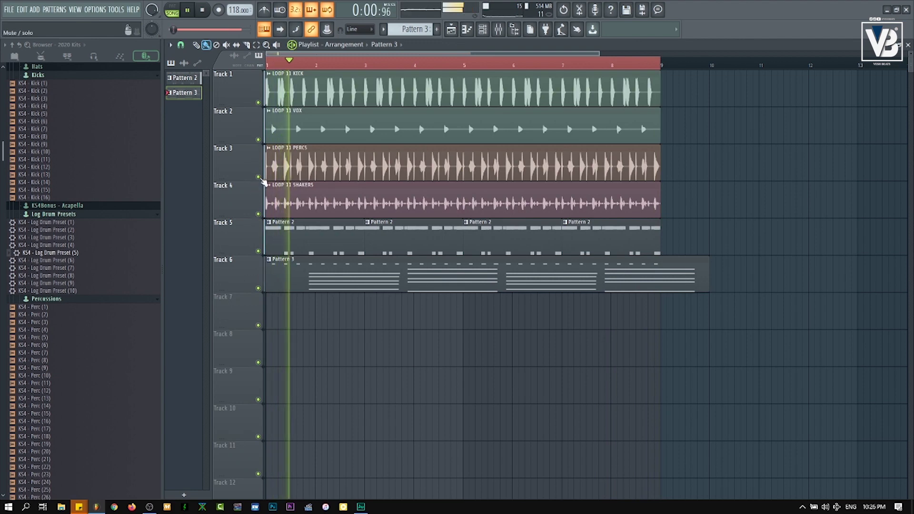
{"action": "left_click", "coordinate": [259, 148]}
{"action": "left_click", "coordinate": [258, 139]}
{"action": "left_click", "coordinate": [258, 103]}
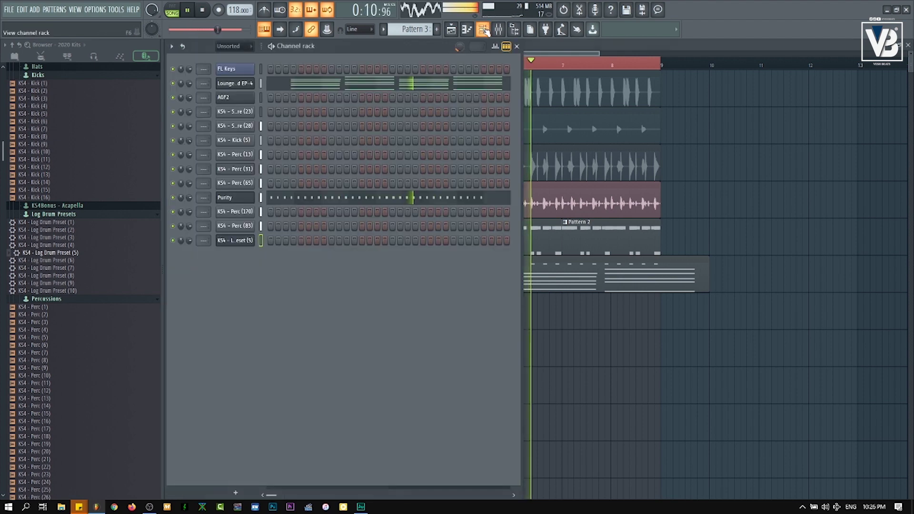
- Examine the channel rack and play the arrangement of the shakers stem, Pattern 2 and Pattern 3 from the start
{"action": "left_click", "coordinate": [484, 30]}
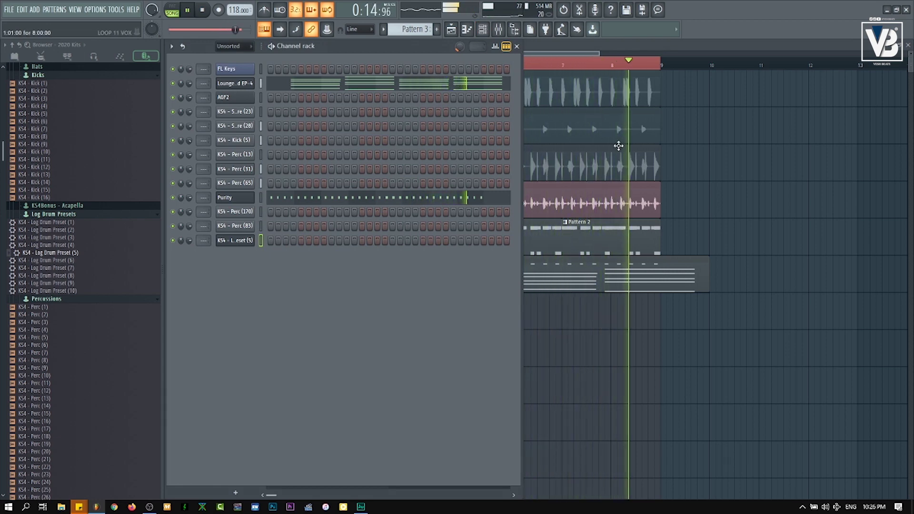
{"action": "key", "text": "F6"}
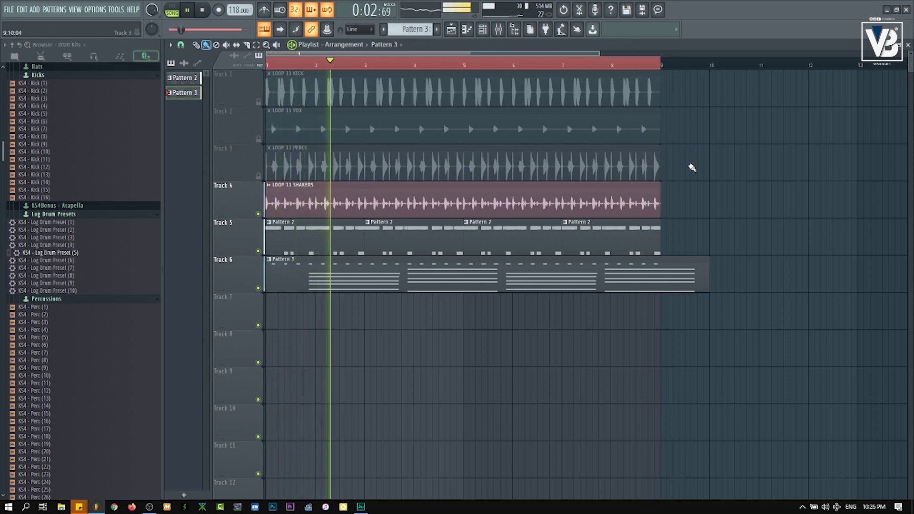
{"action": "key", "text": "space"}
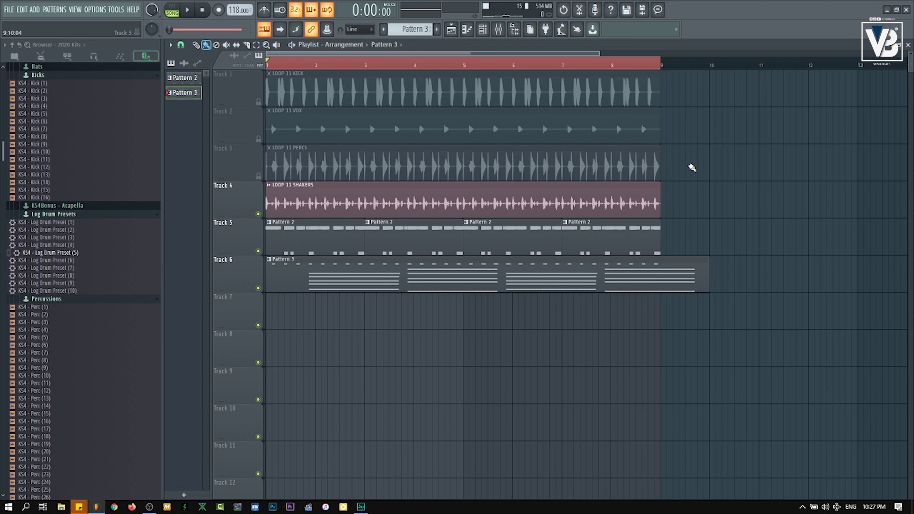
{"action": "key", "text": "space"}
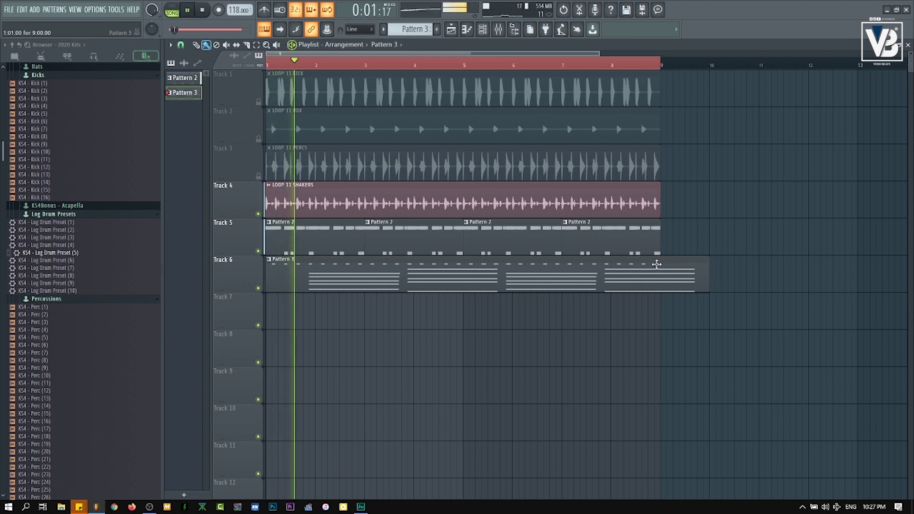